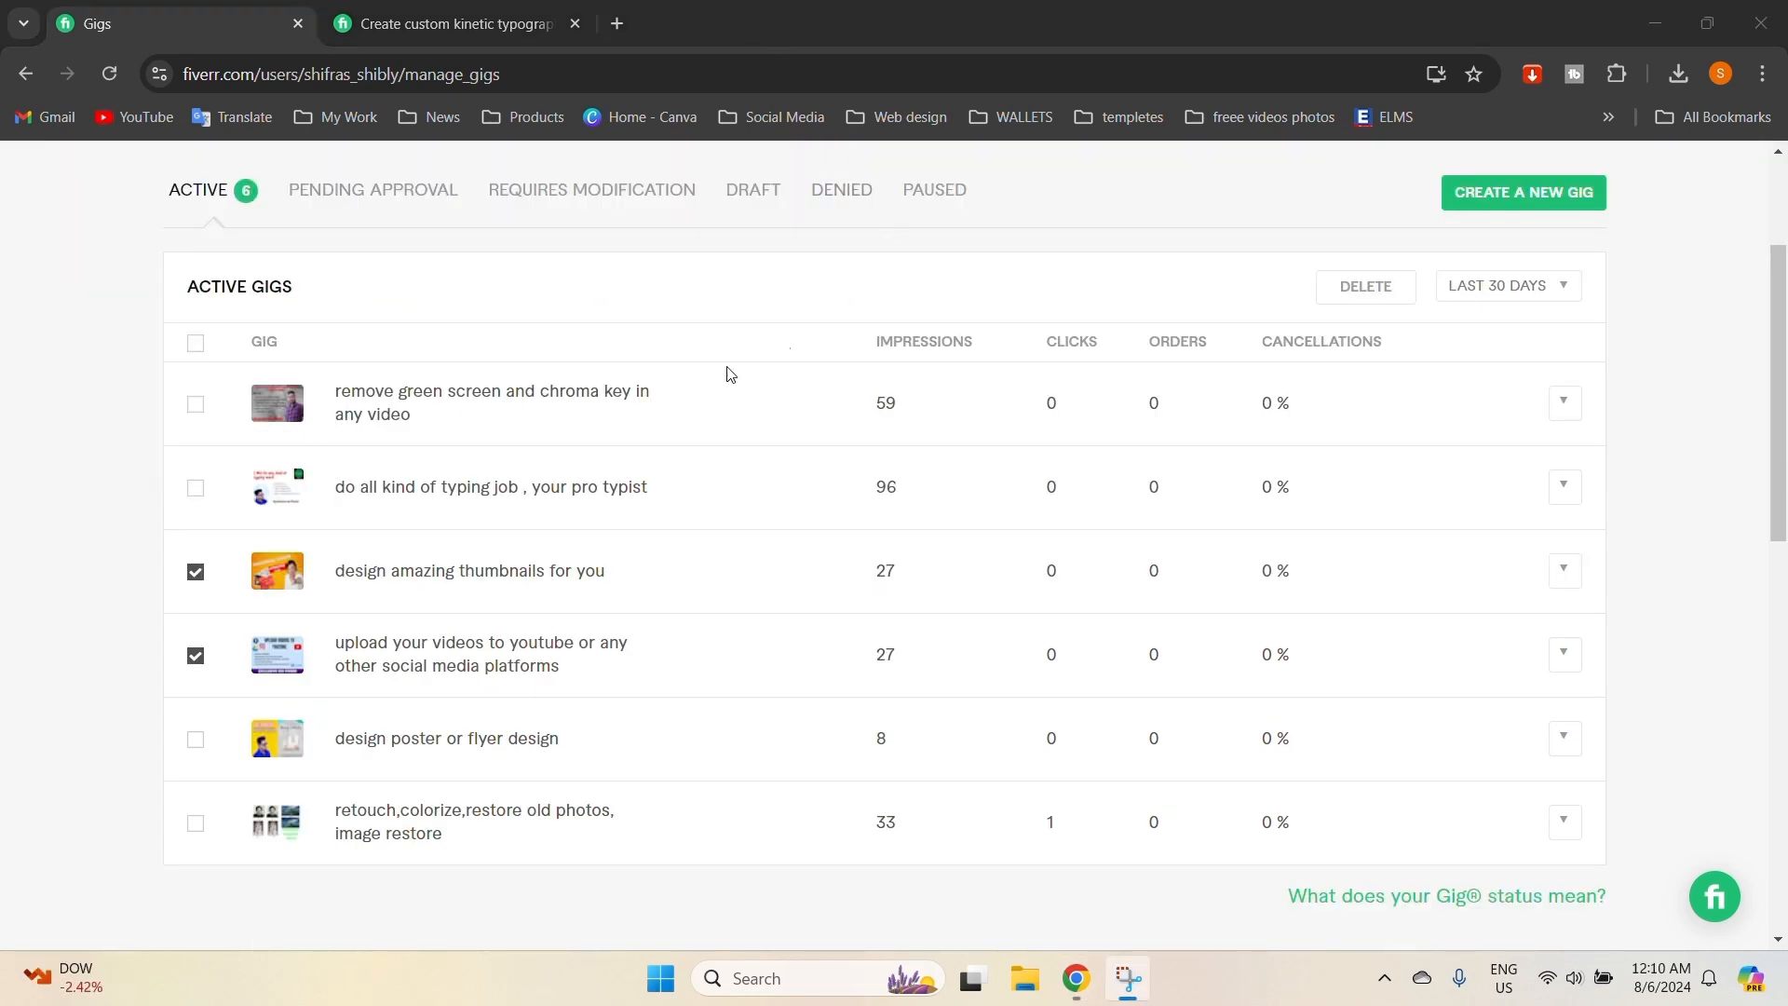
Add the green screen removal gig to the selected active gigs and delete all the selected gigs.
click(195, 404)
click(1361, 290)
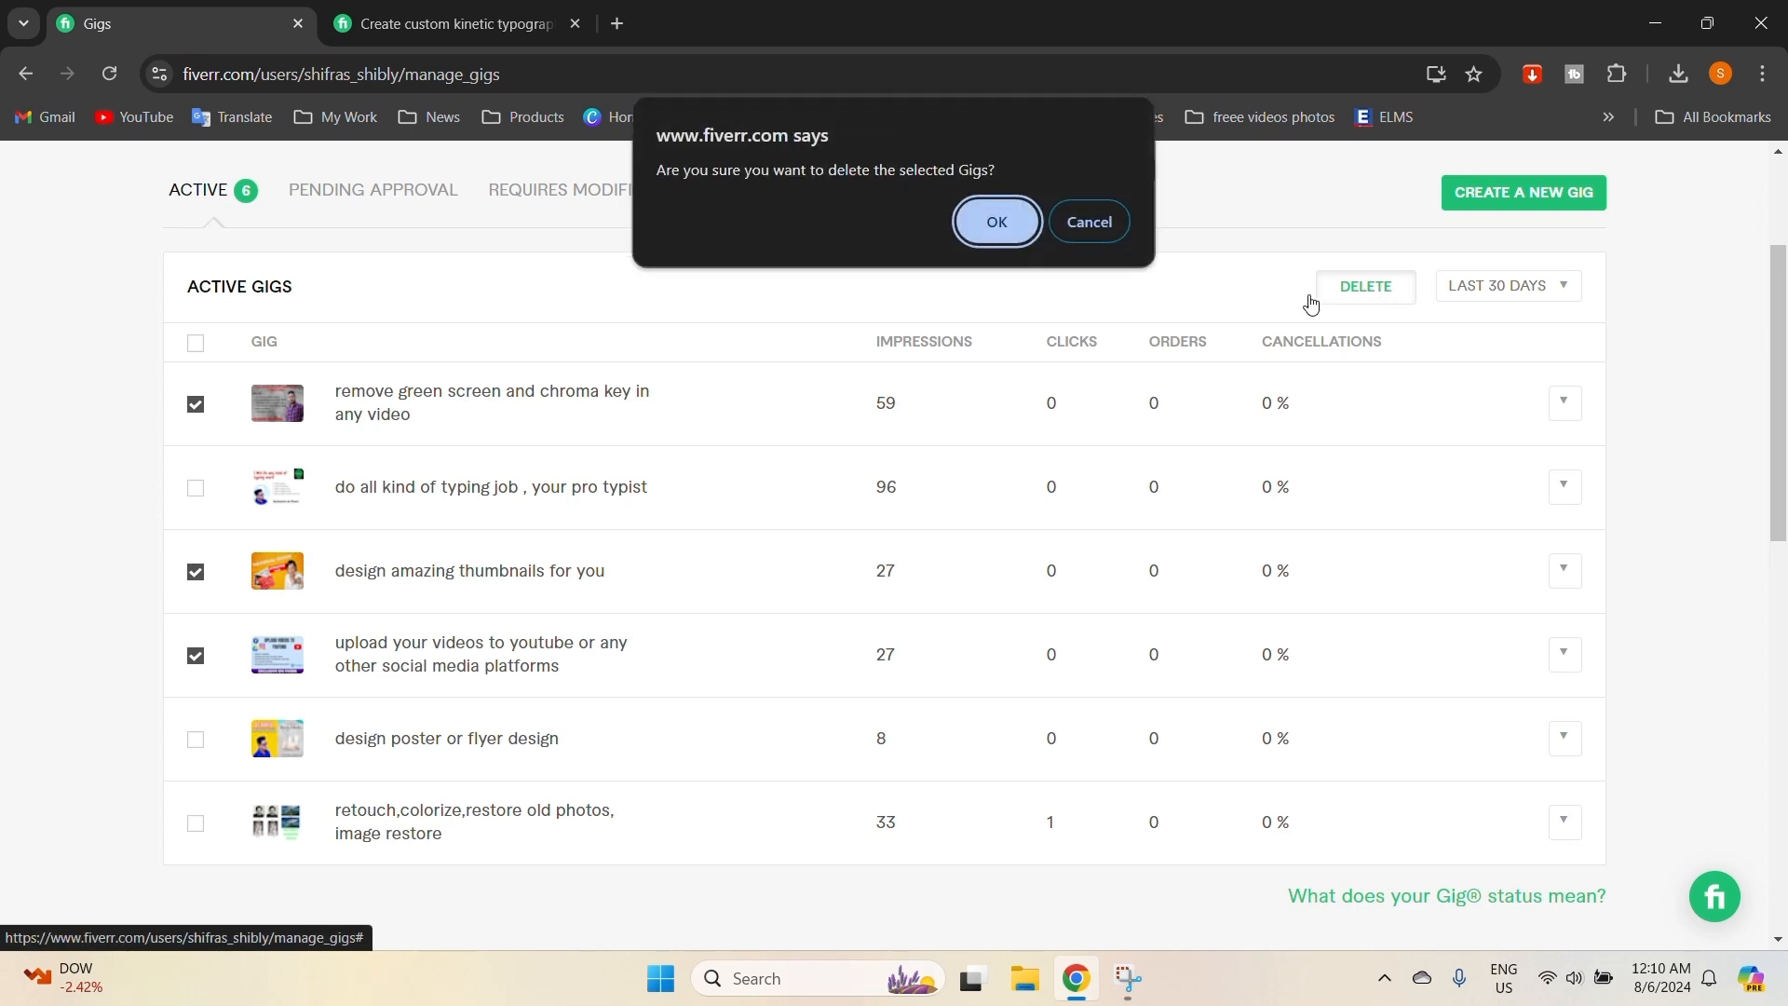
click(990, 220)
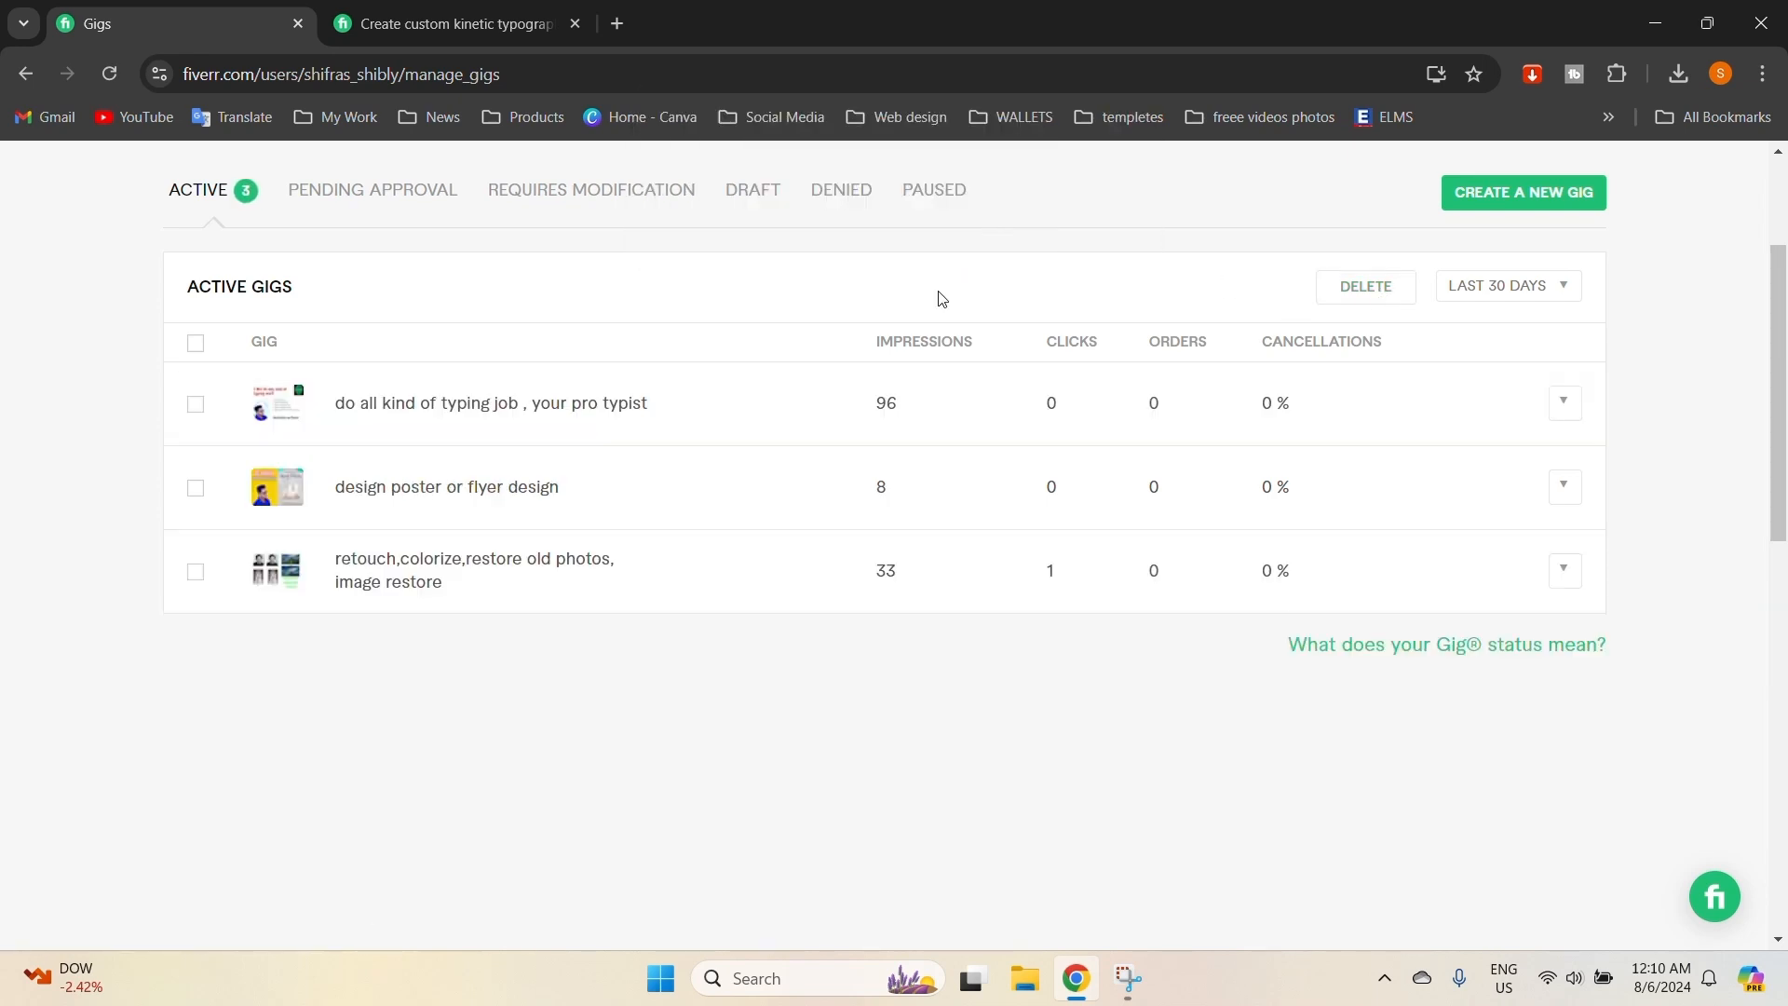
Create a new gig with the title "Create custom Kinetic Typography Animated Video".
click(1509, 192)
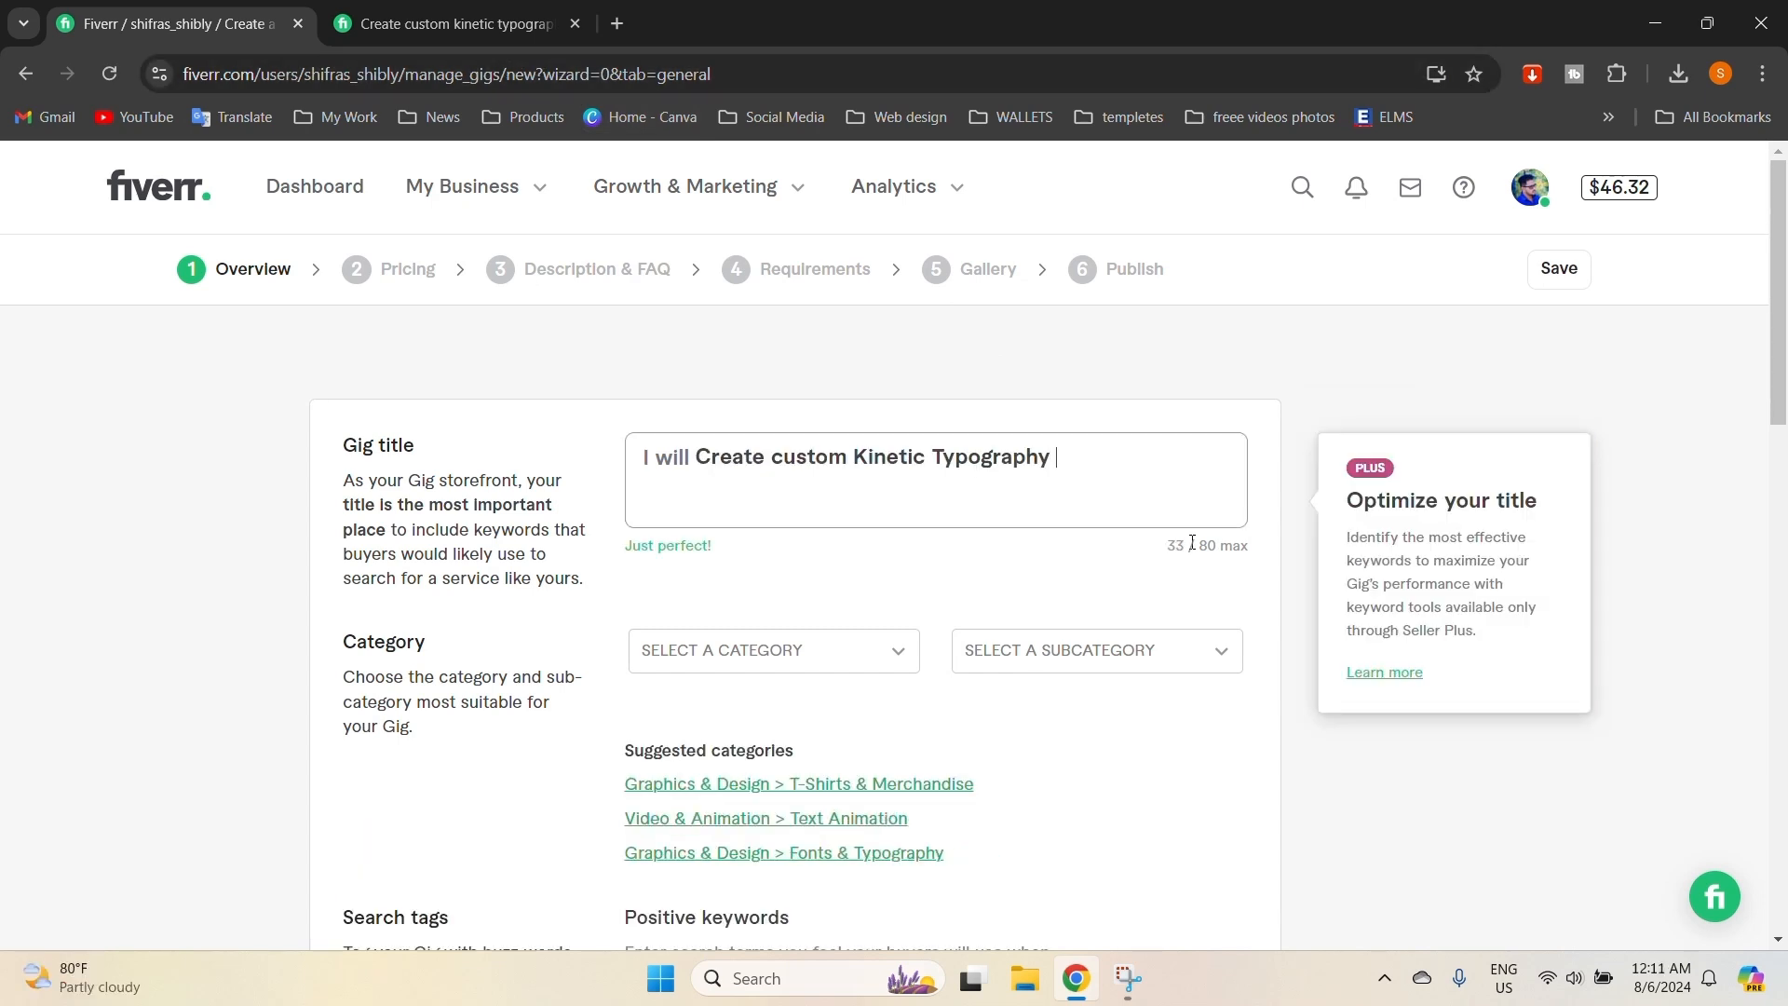
text(Animated Vi)
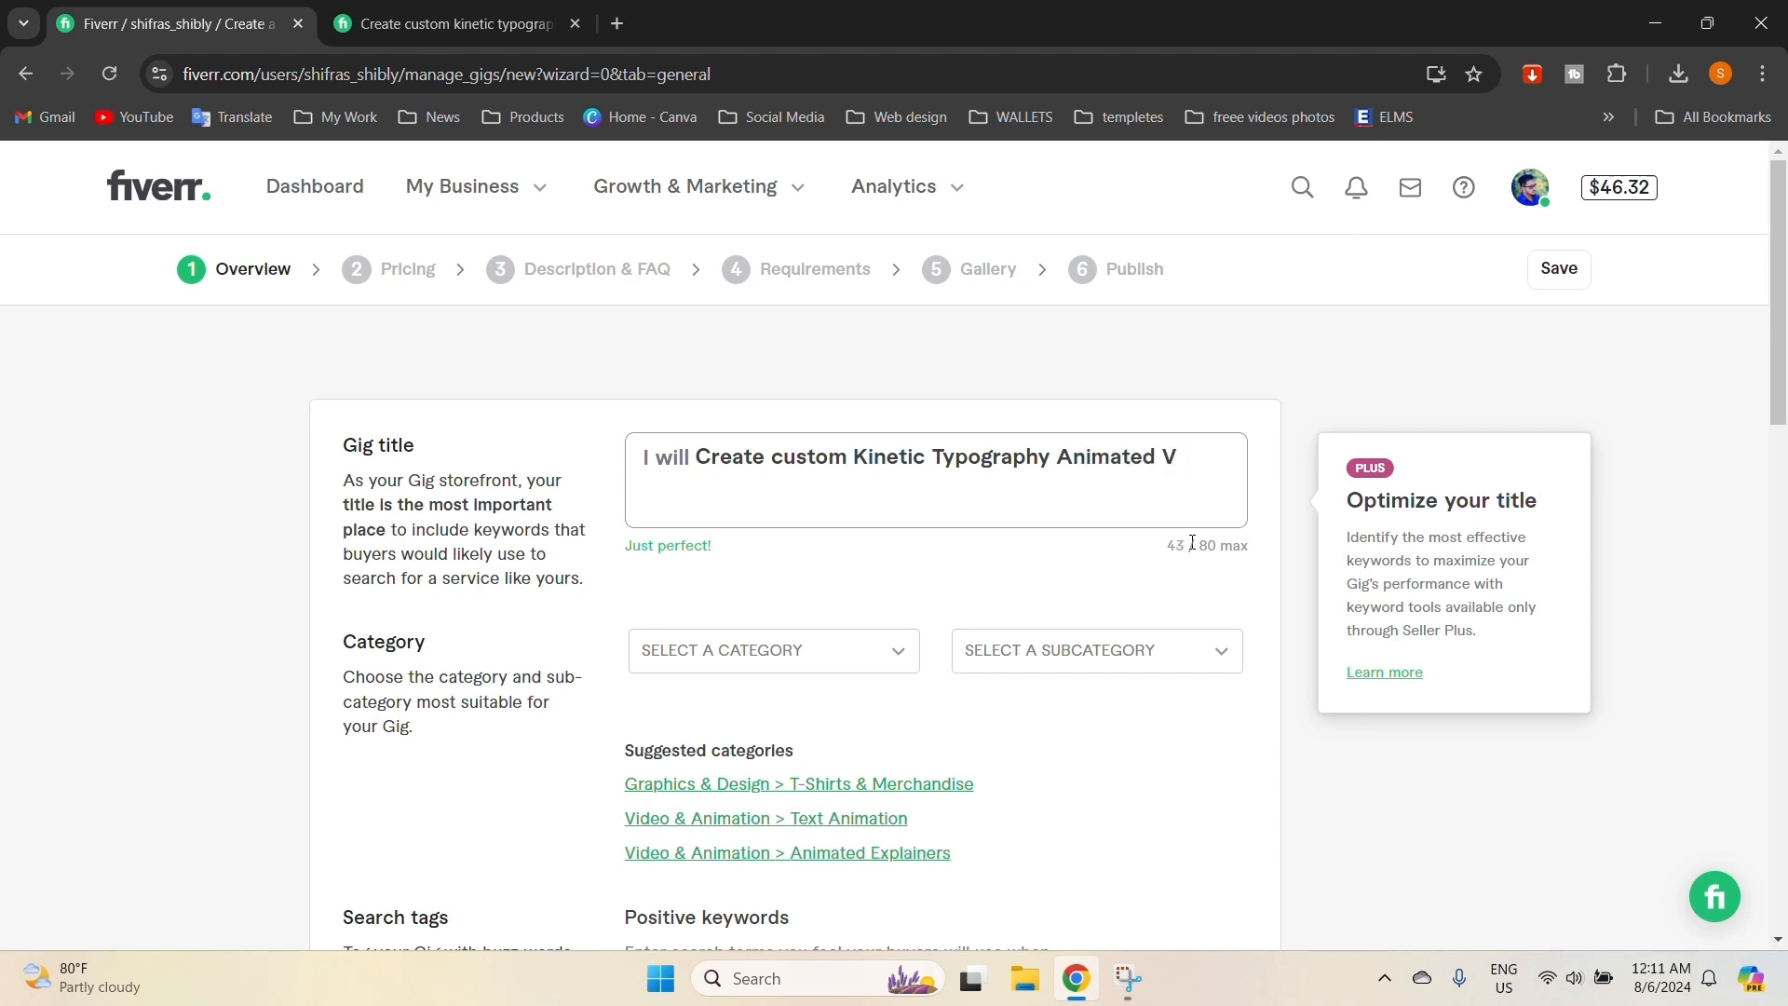
text(ideo)
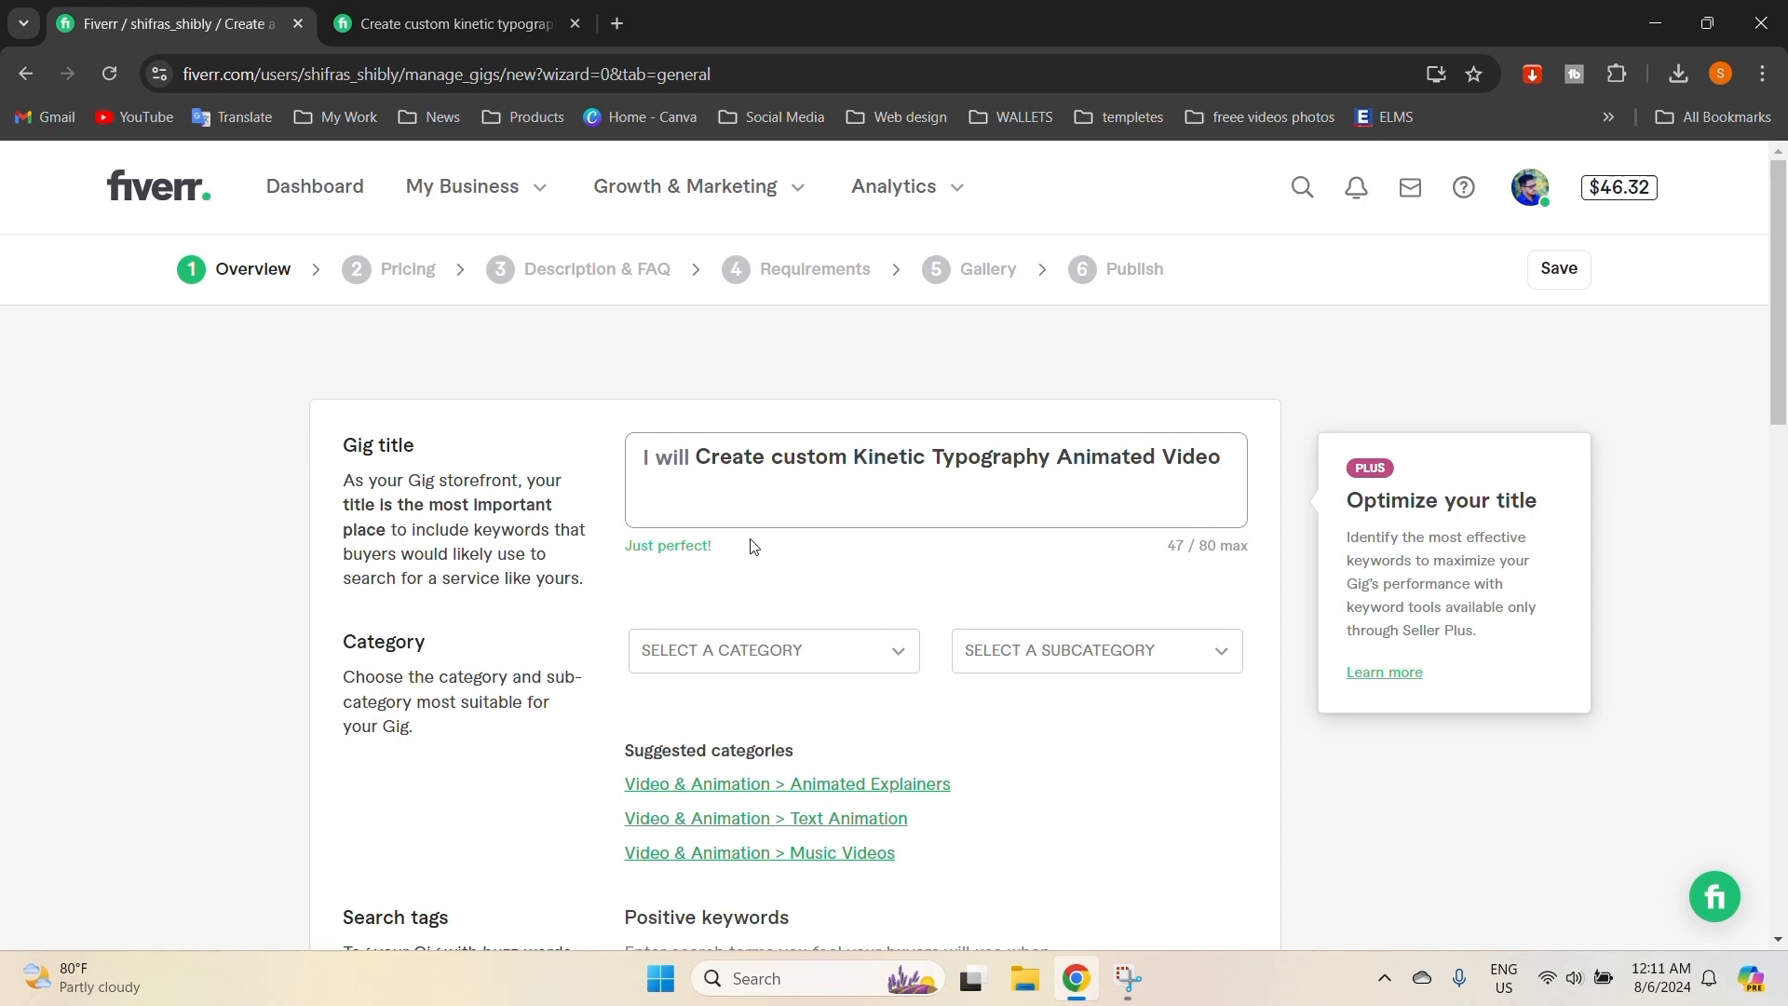
Set the gig's category to Video & Animation > Text Animation and its file format to MP4.
click(778, 662)
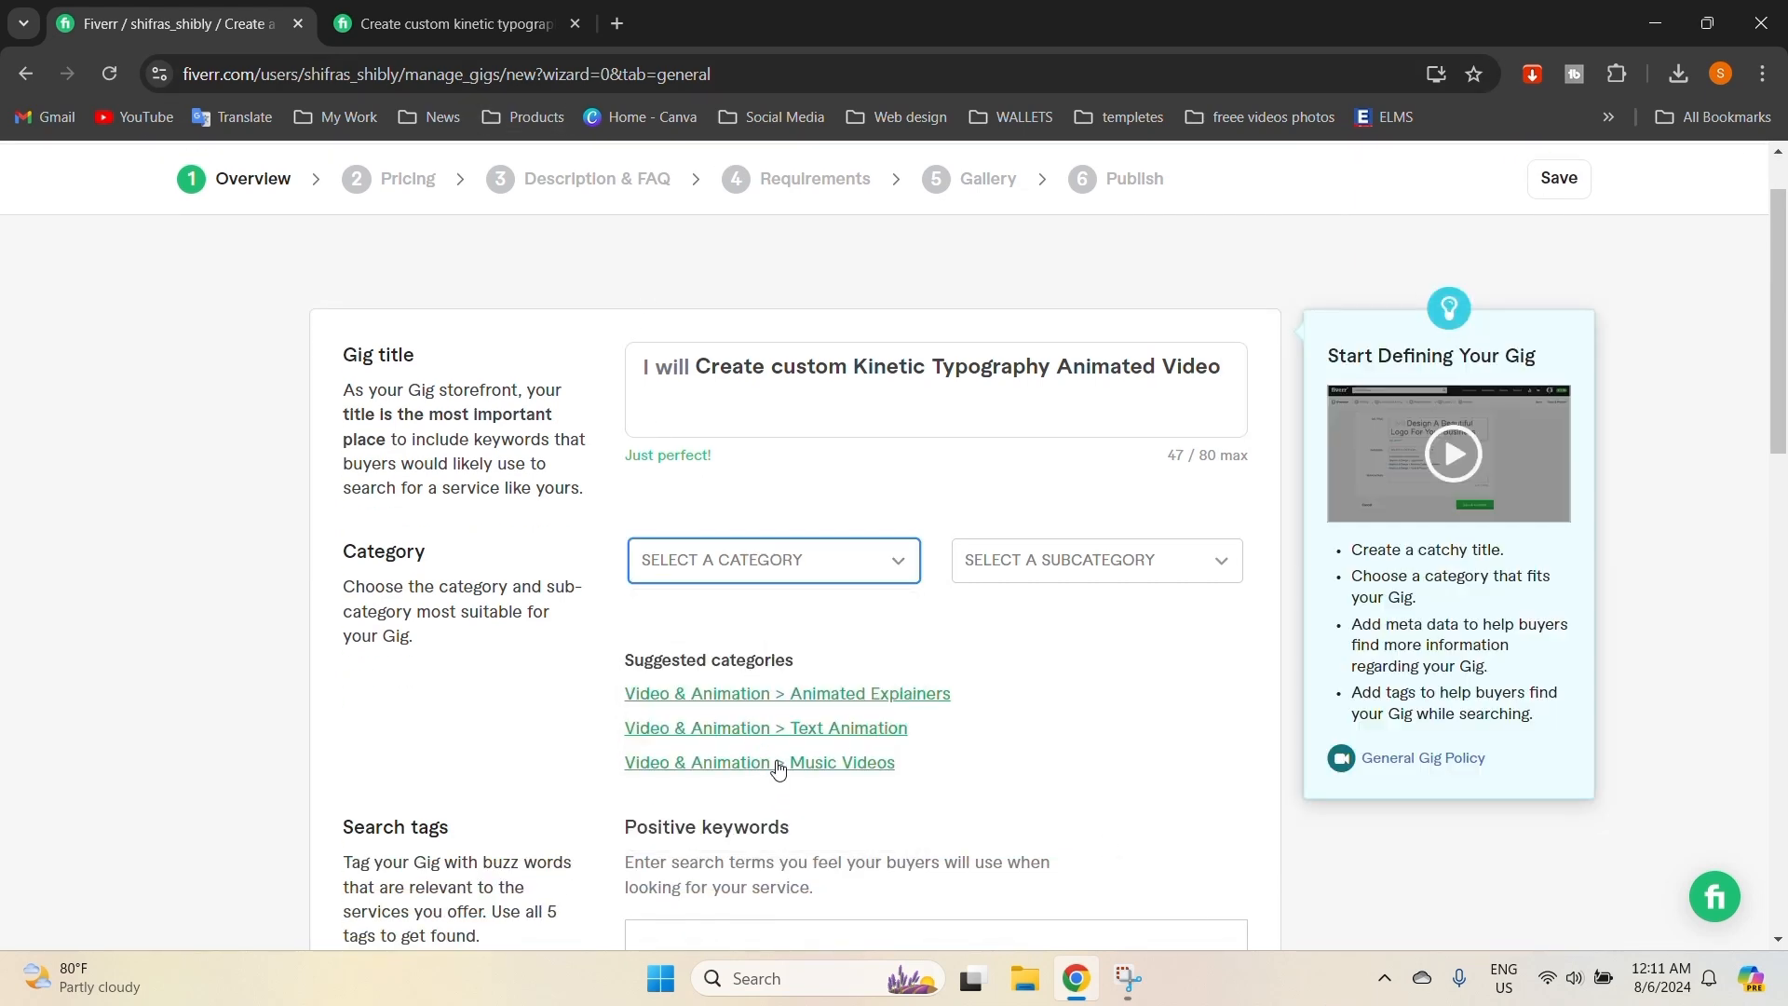
click(794, 732)
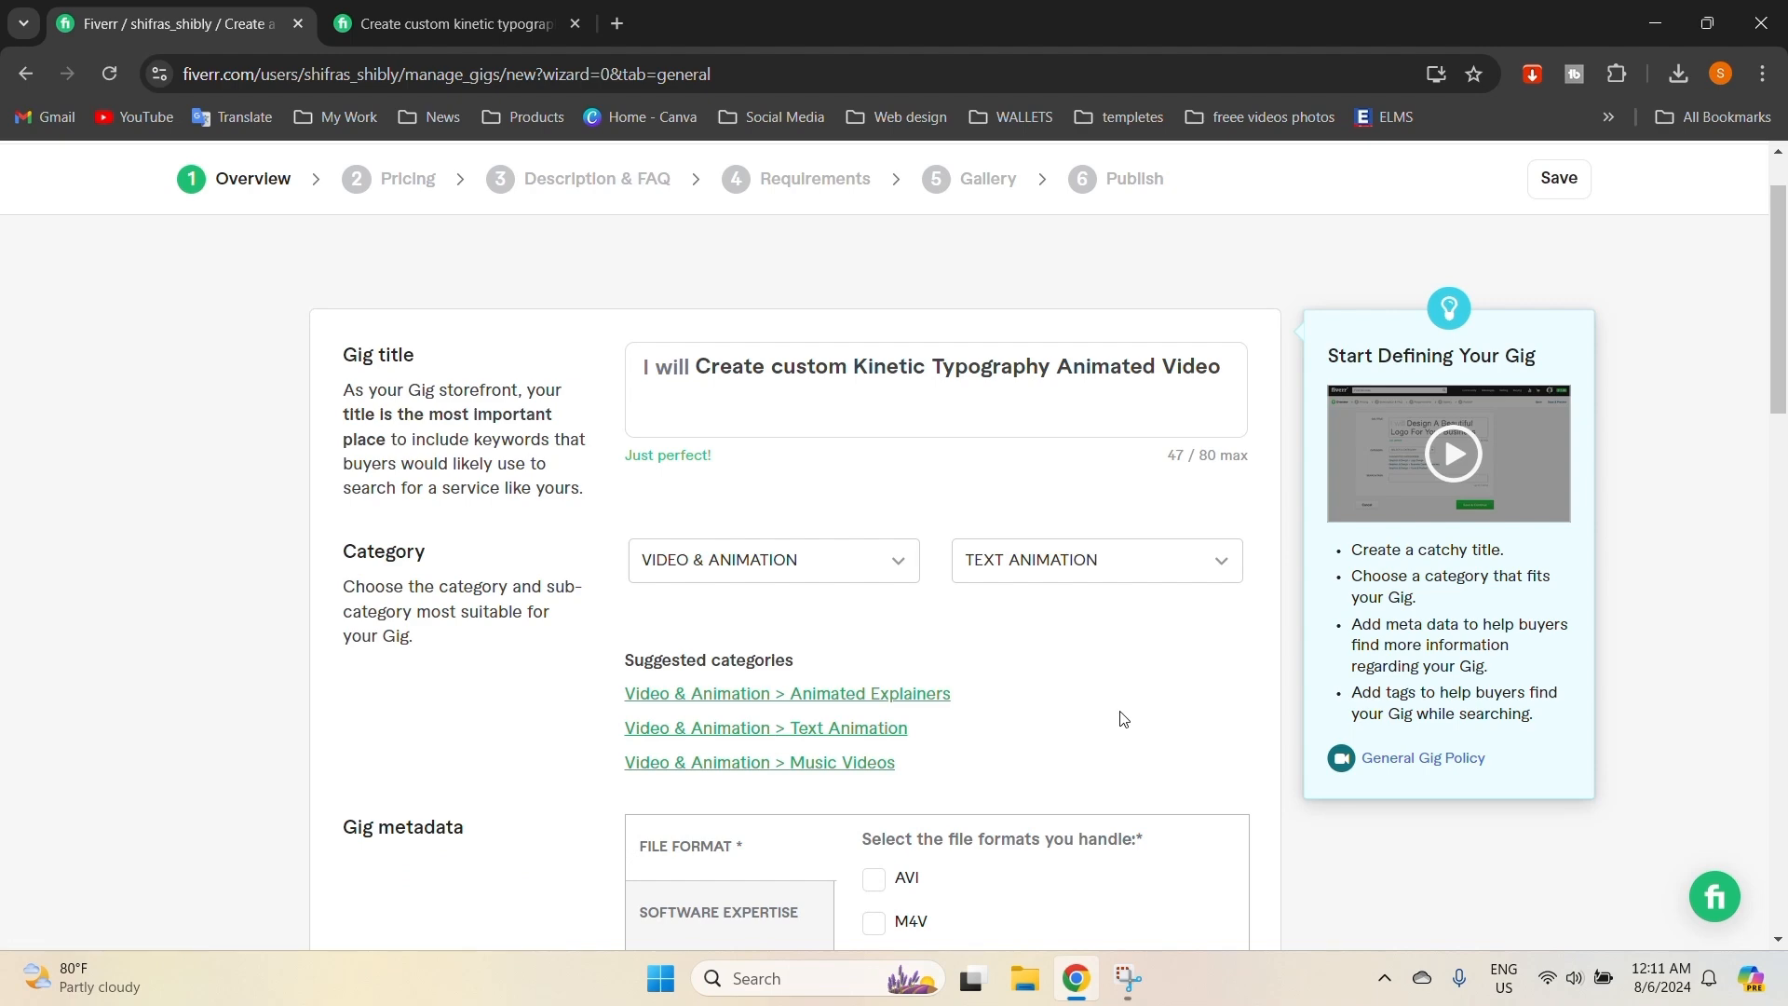
scroll(1124, 641, down, 1)
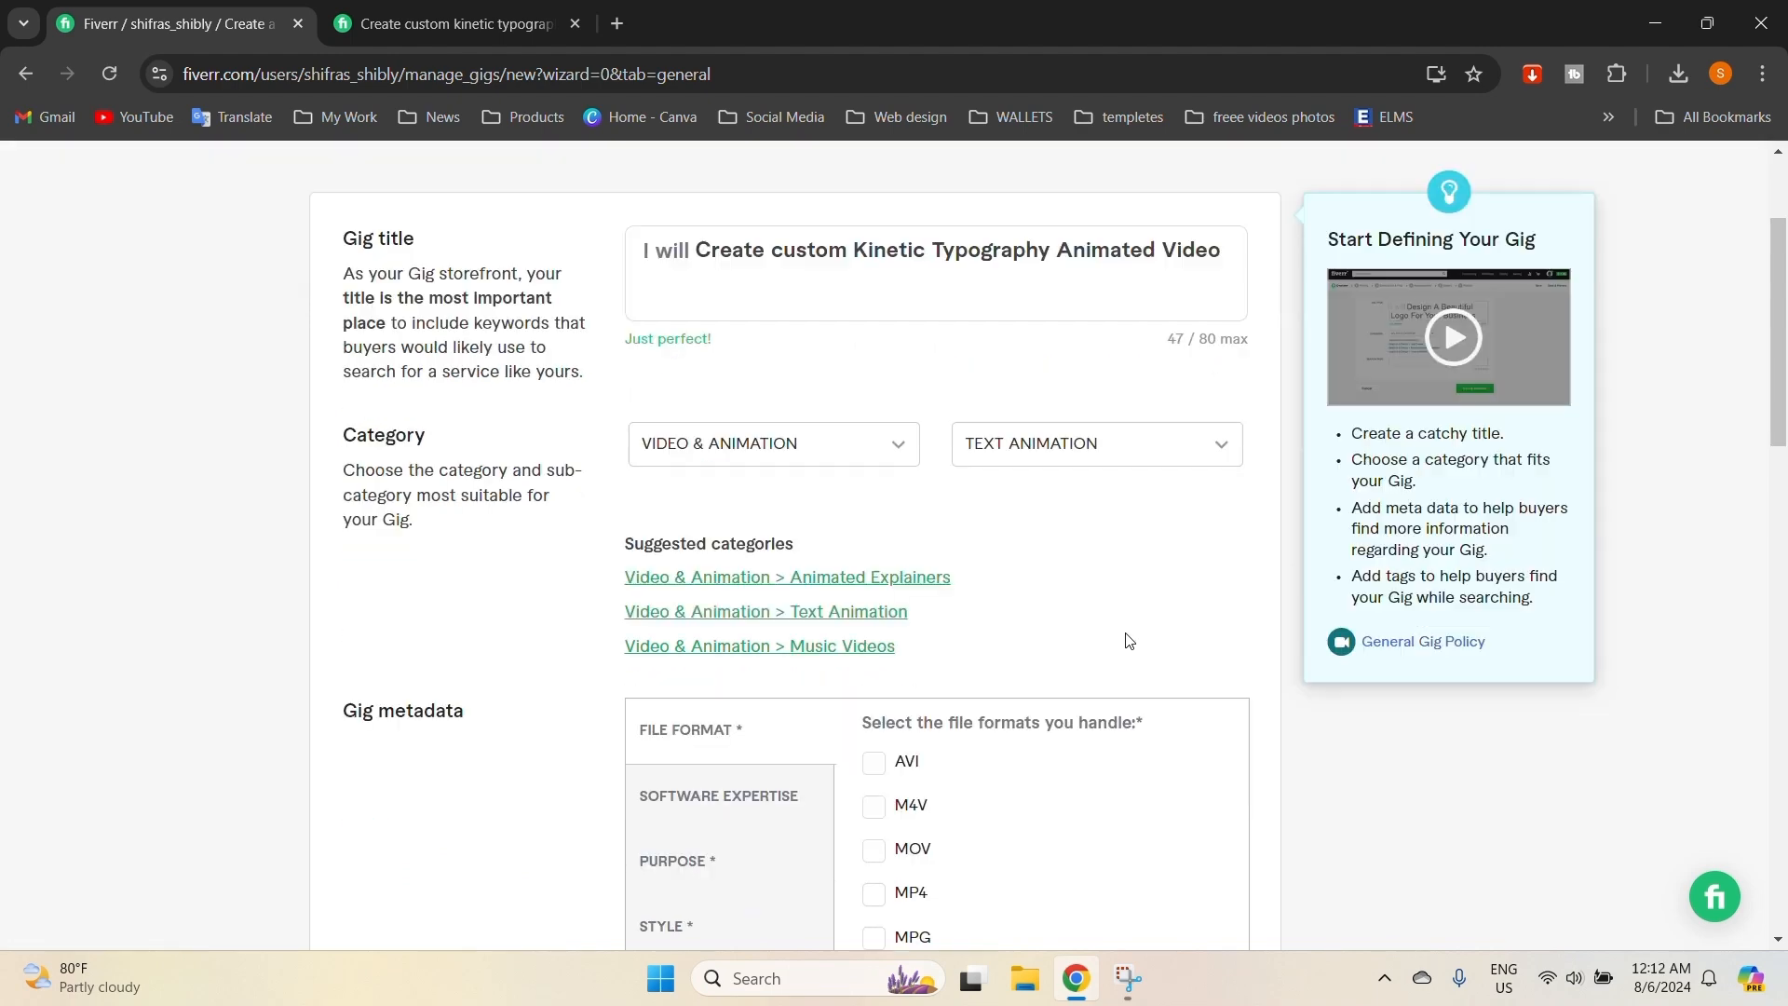
scroll(1103, 620, down, 2)
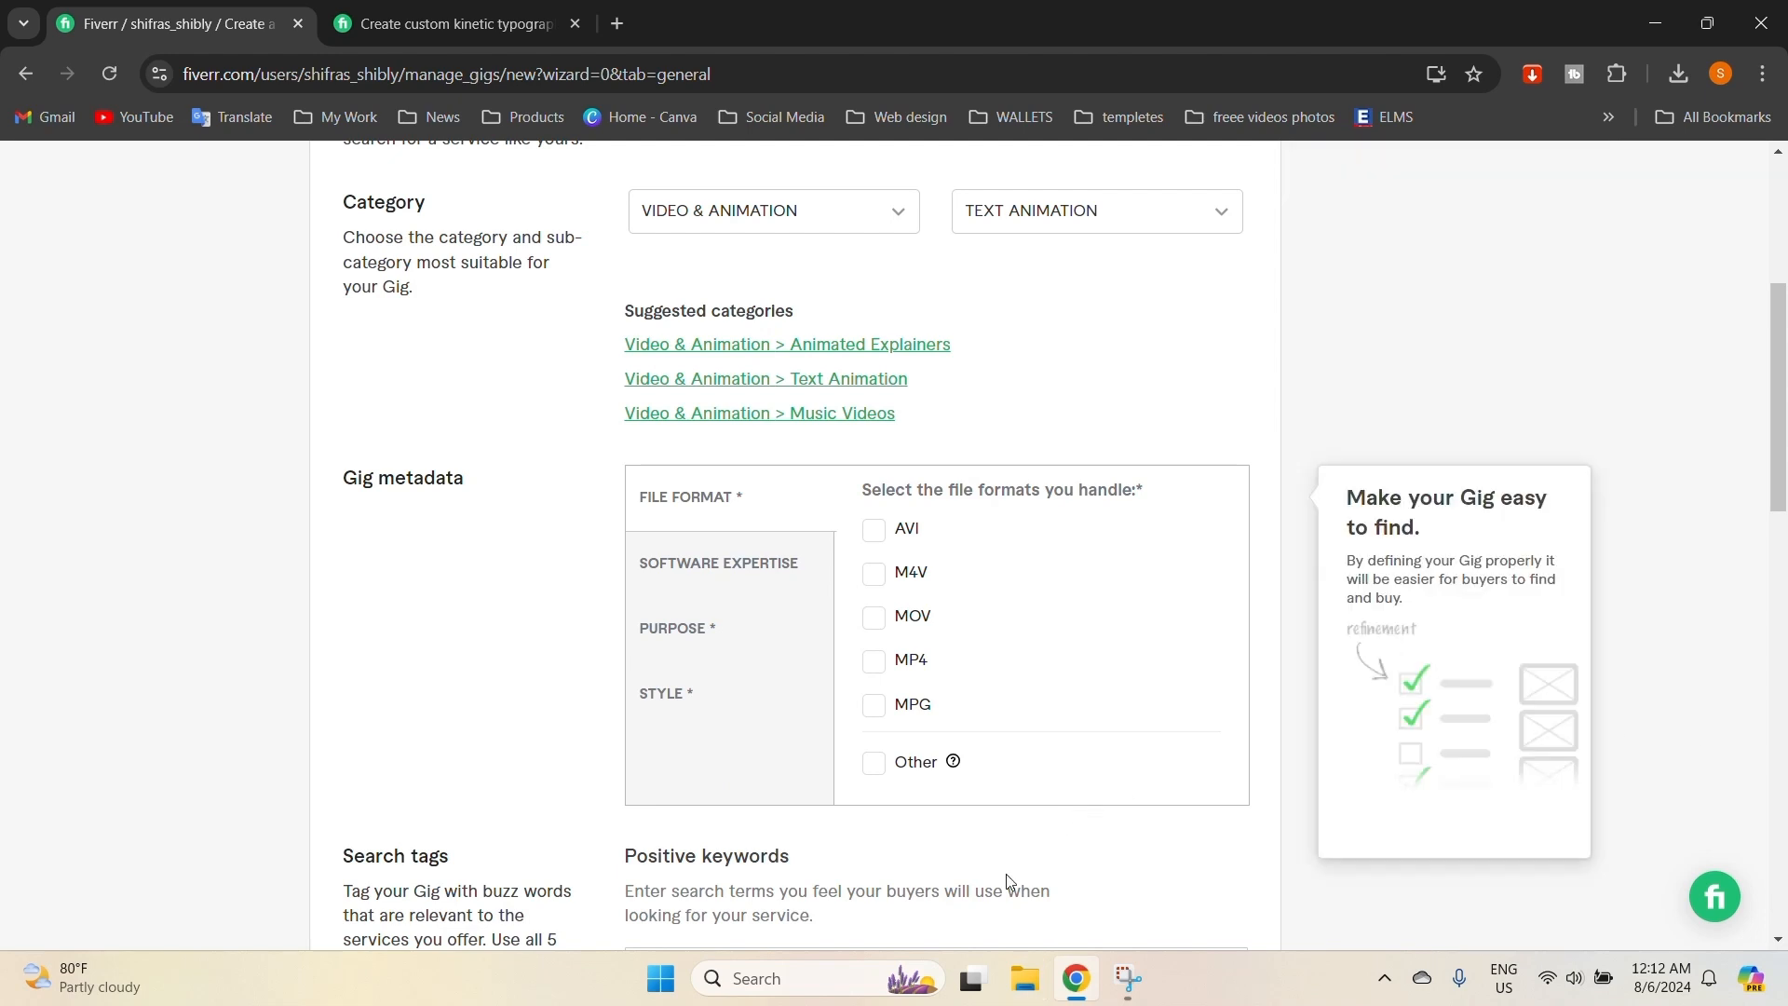
click(871, 667)
Add the suggested search tag "kinetic typography" to the gig's positive keywords.
scroll(1071, 628, down, 3)
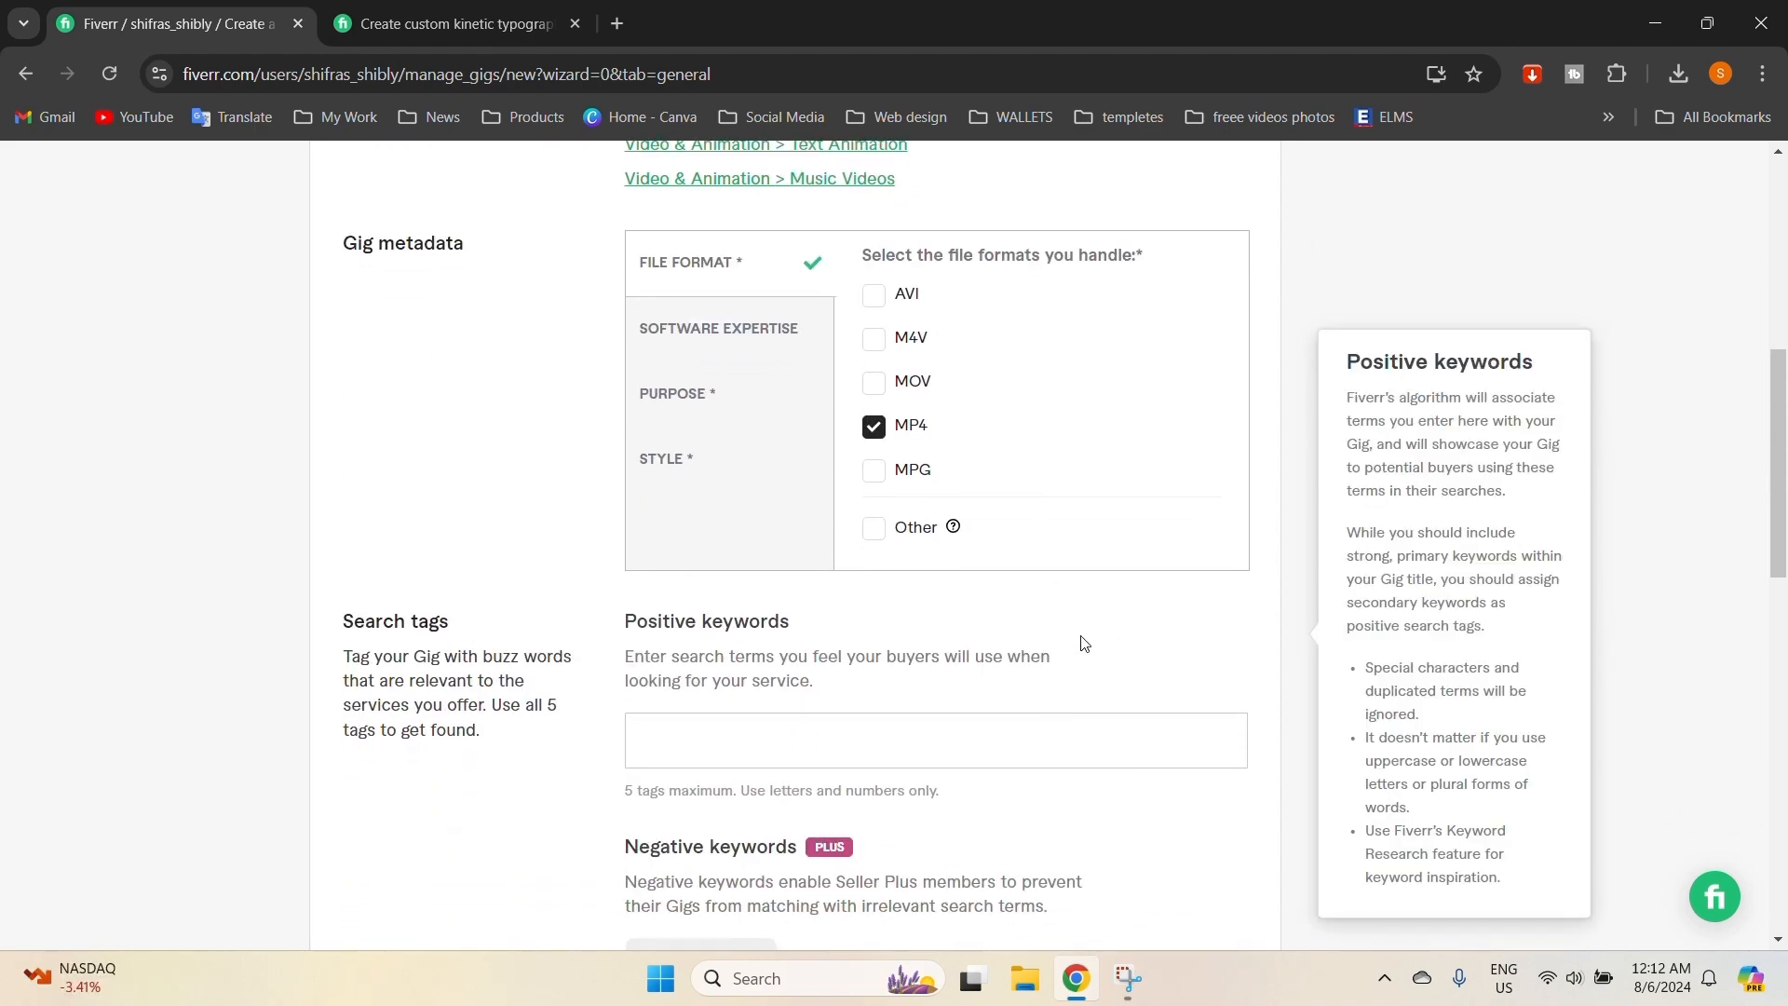
scroll(1083, 643, down, 1)
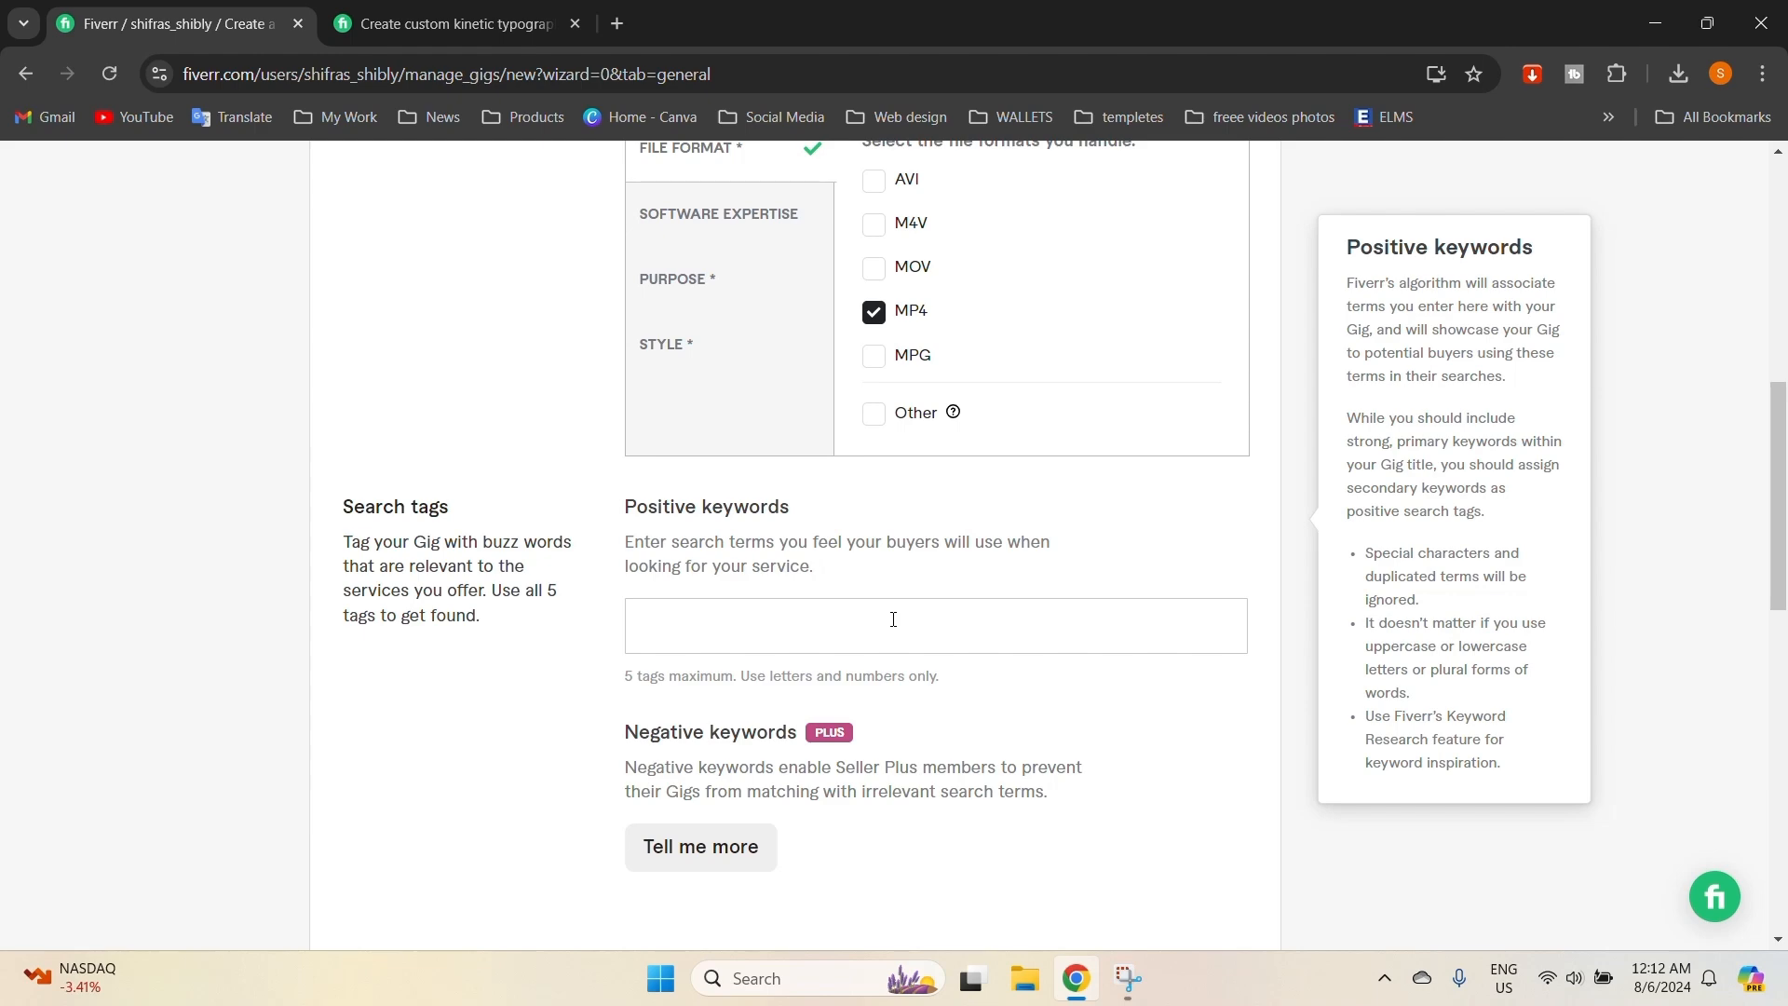
scroll(894, 626, down, 2)
scroll(863, 592, up, 1)
click(860, 496)
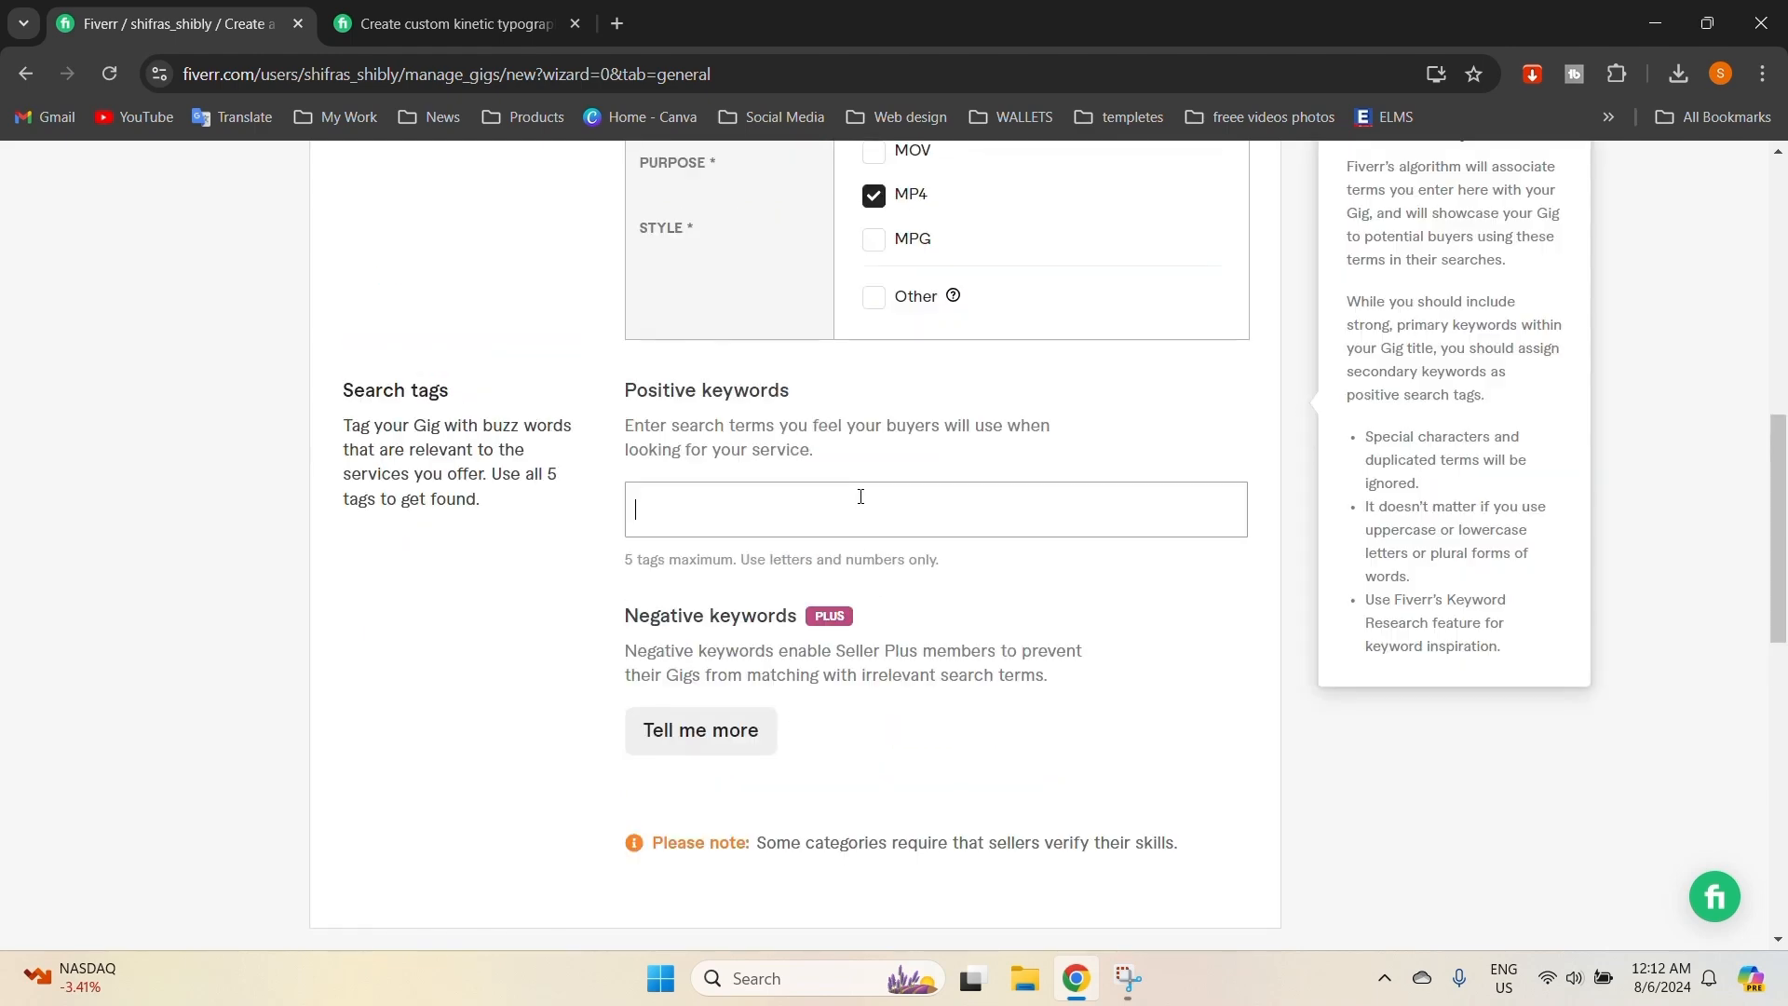
scroll(952, 650, up, 2)
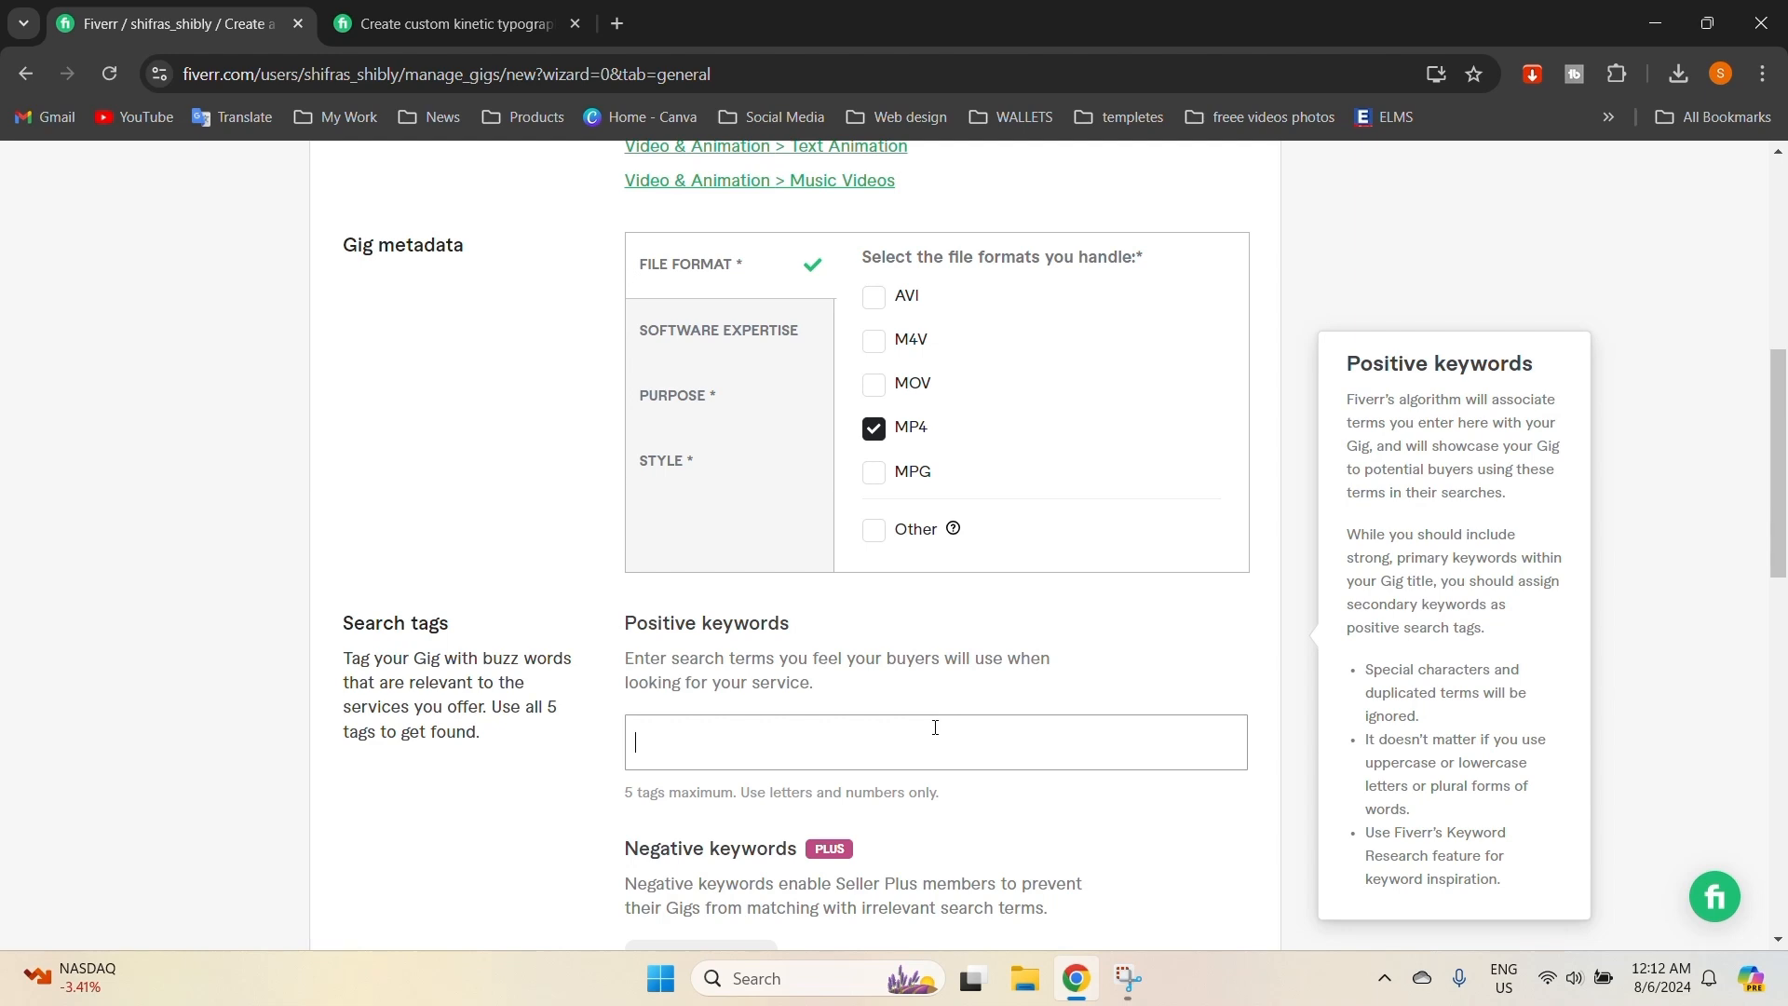
text(typohra)
key(BackSpace)
key(BackSpace)
key(BackSpace)
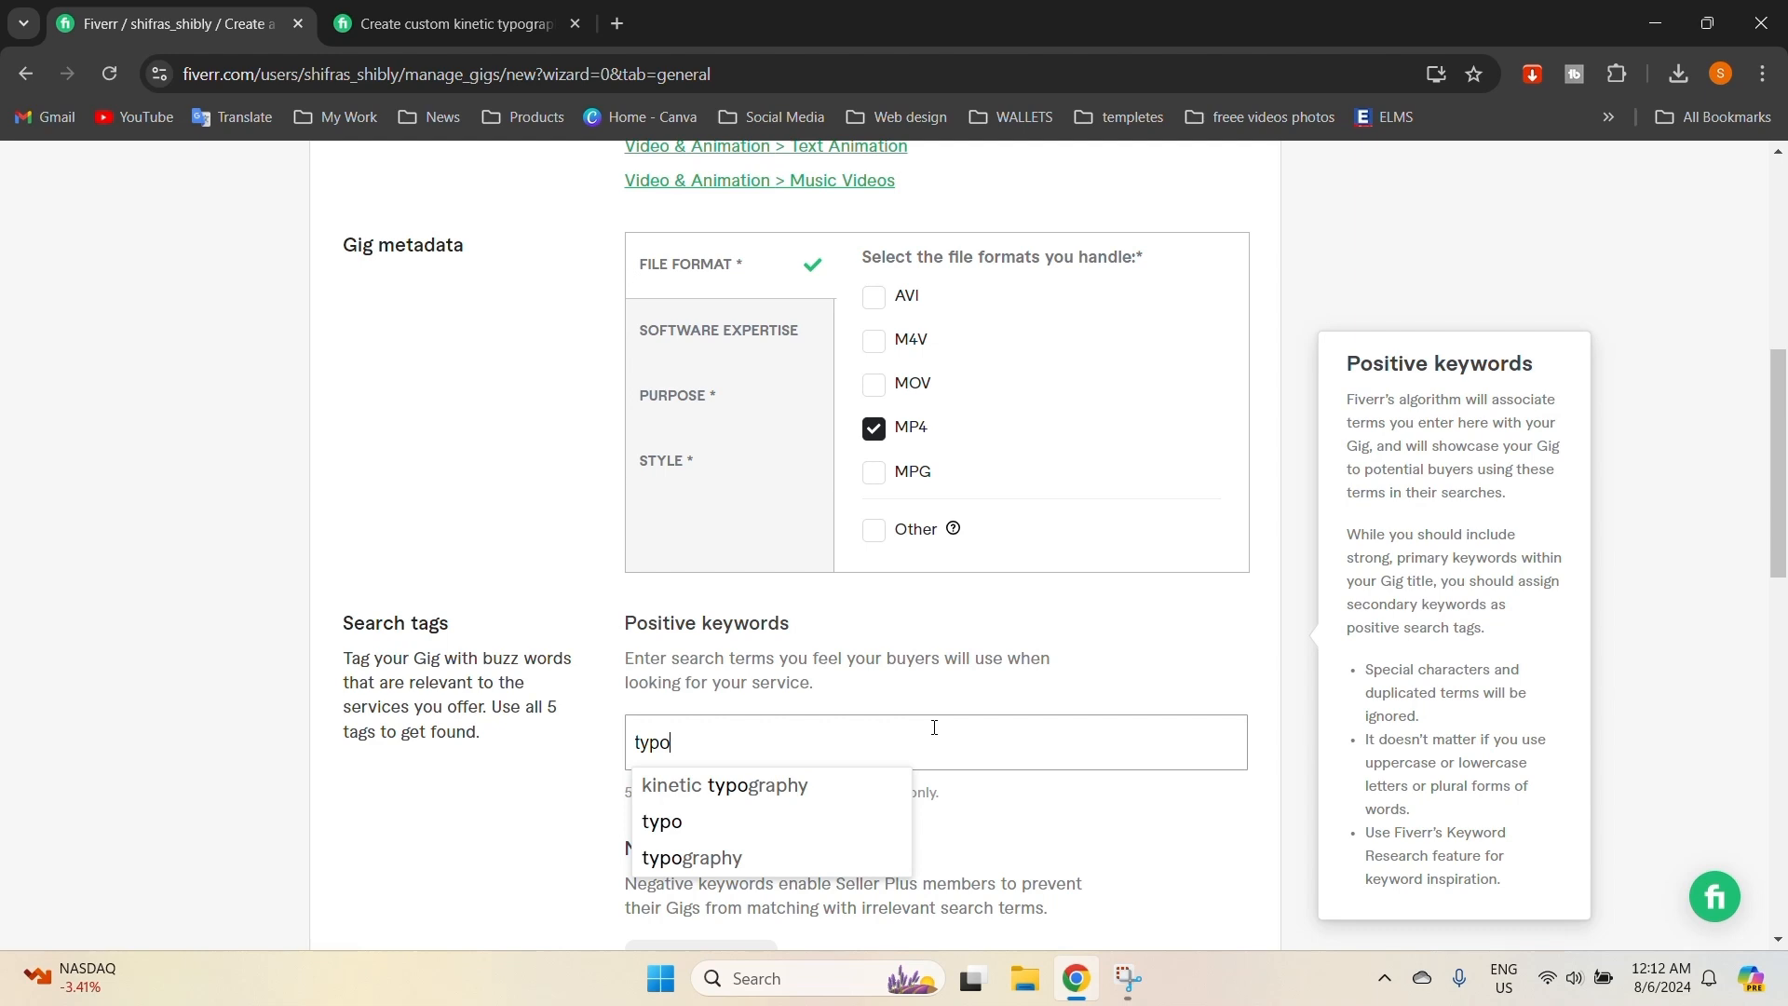
click(755, 797)
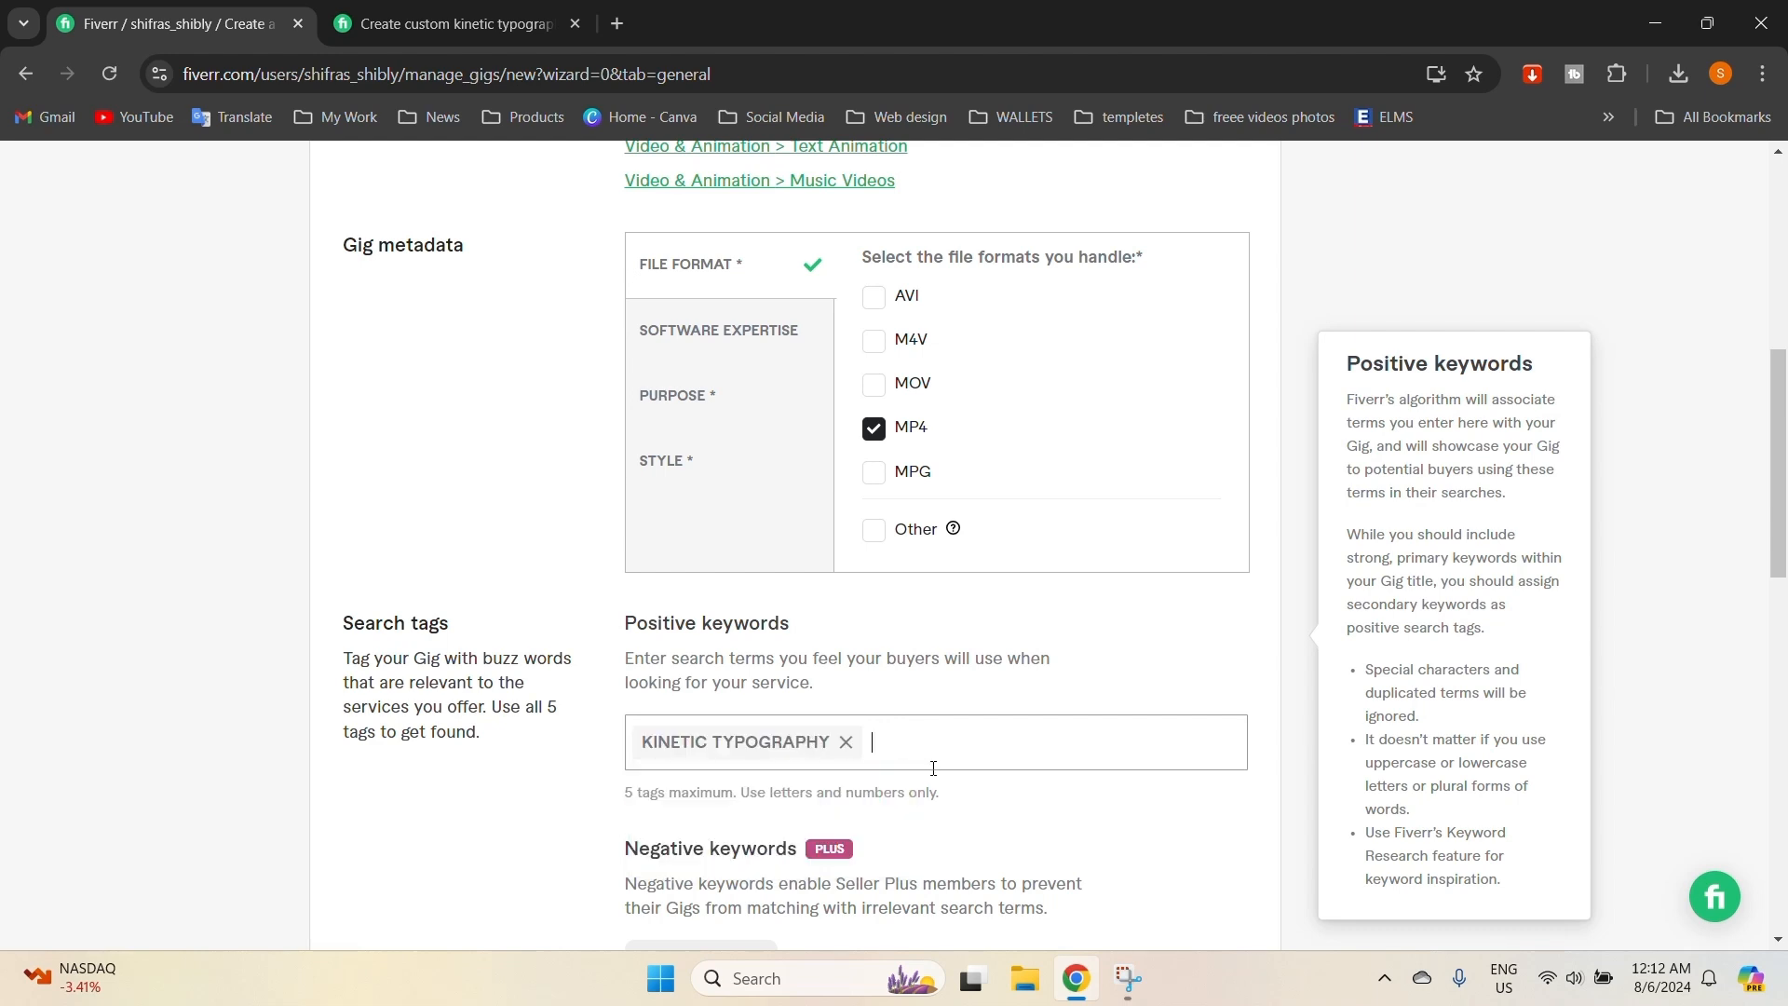
Add "text animation" as the second positive keyword of the gig.
text(text)
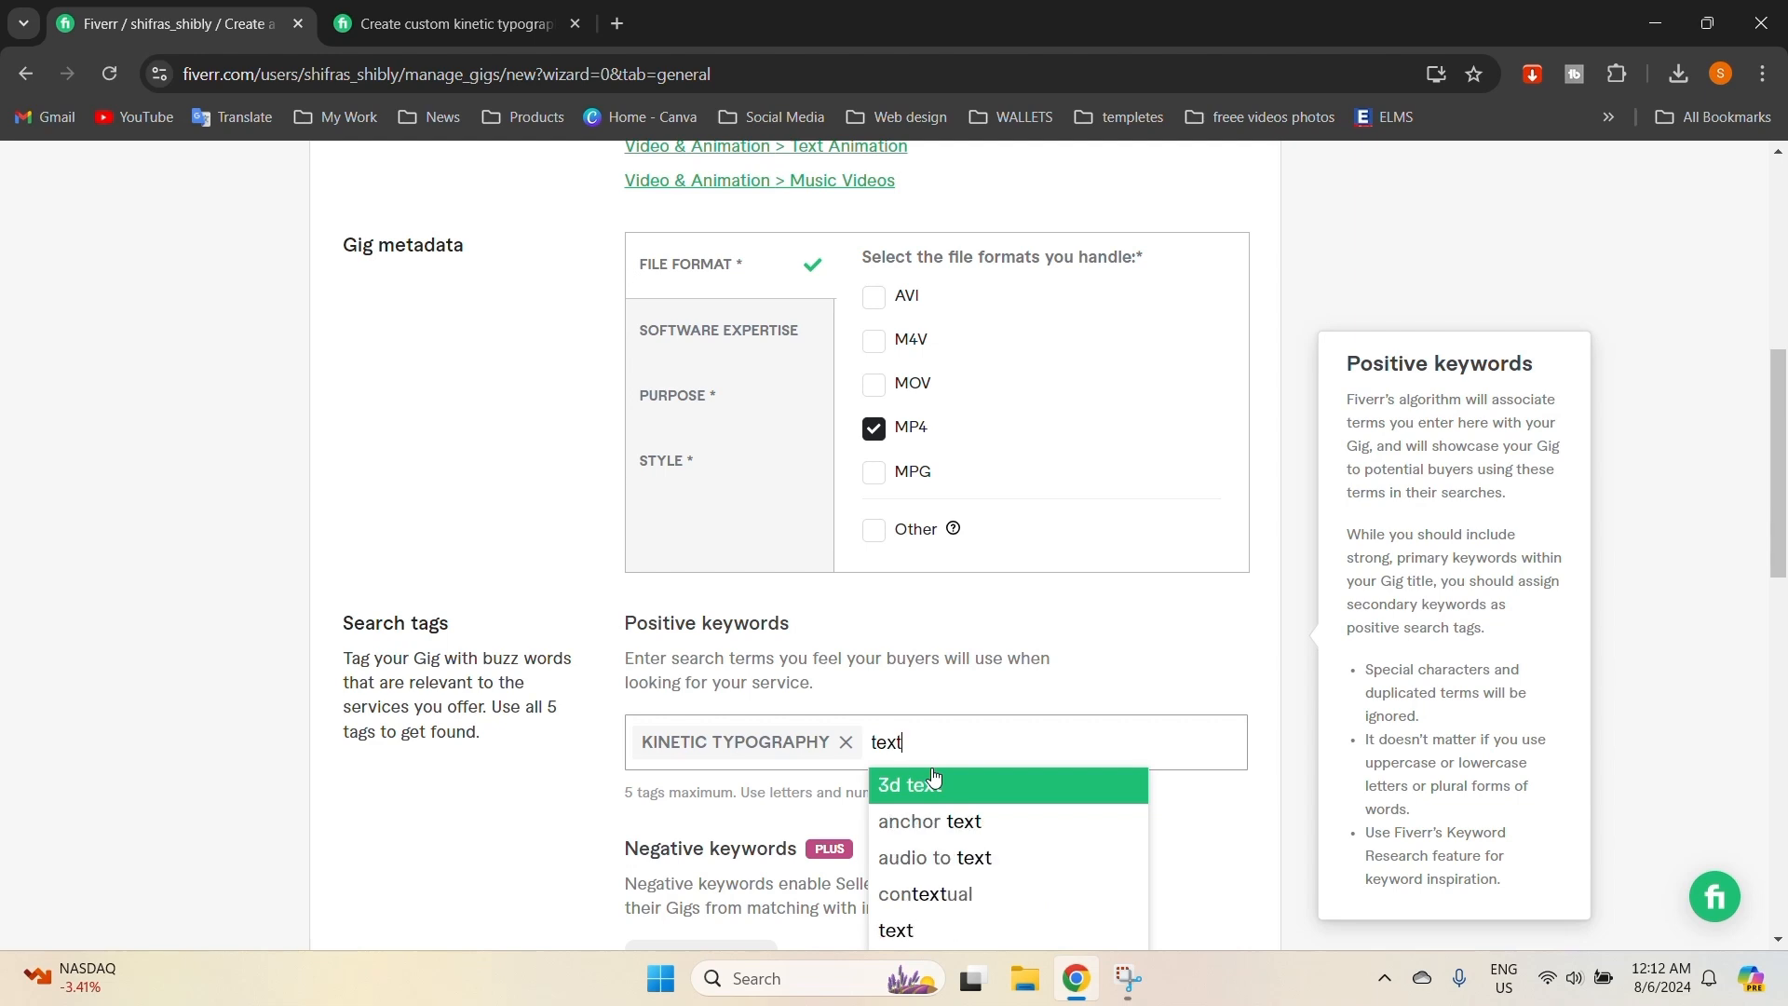
text( ani)
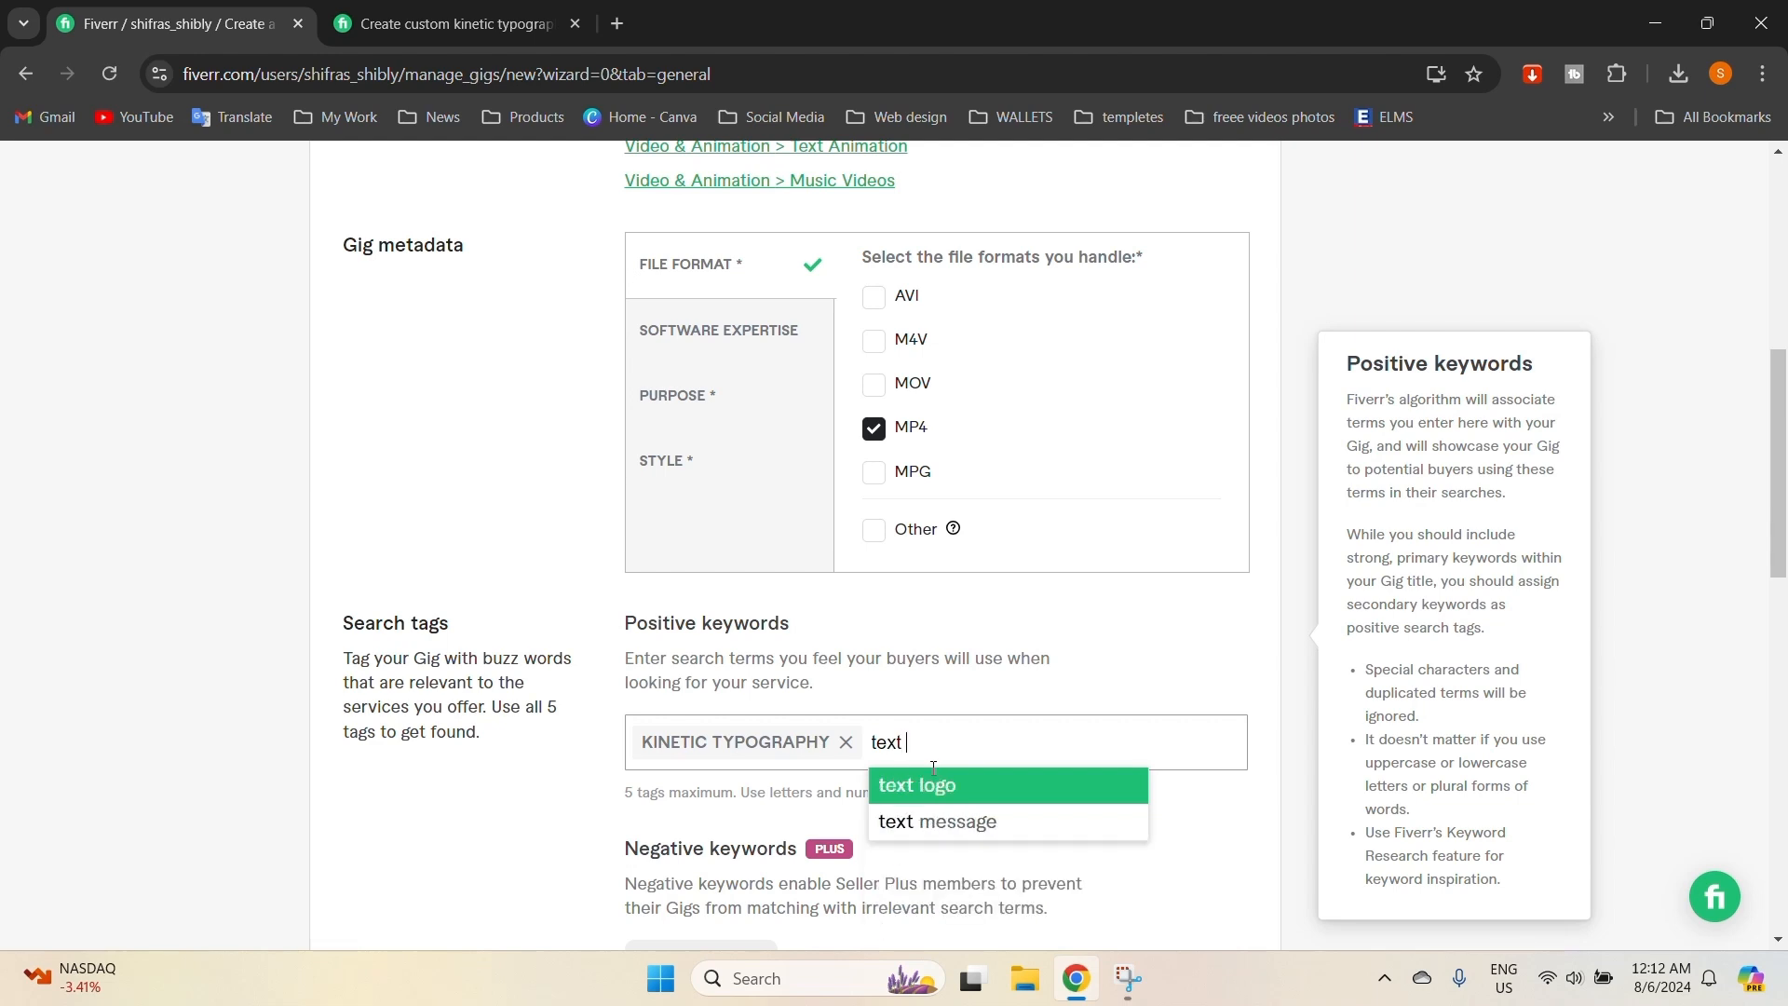
text(ma)
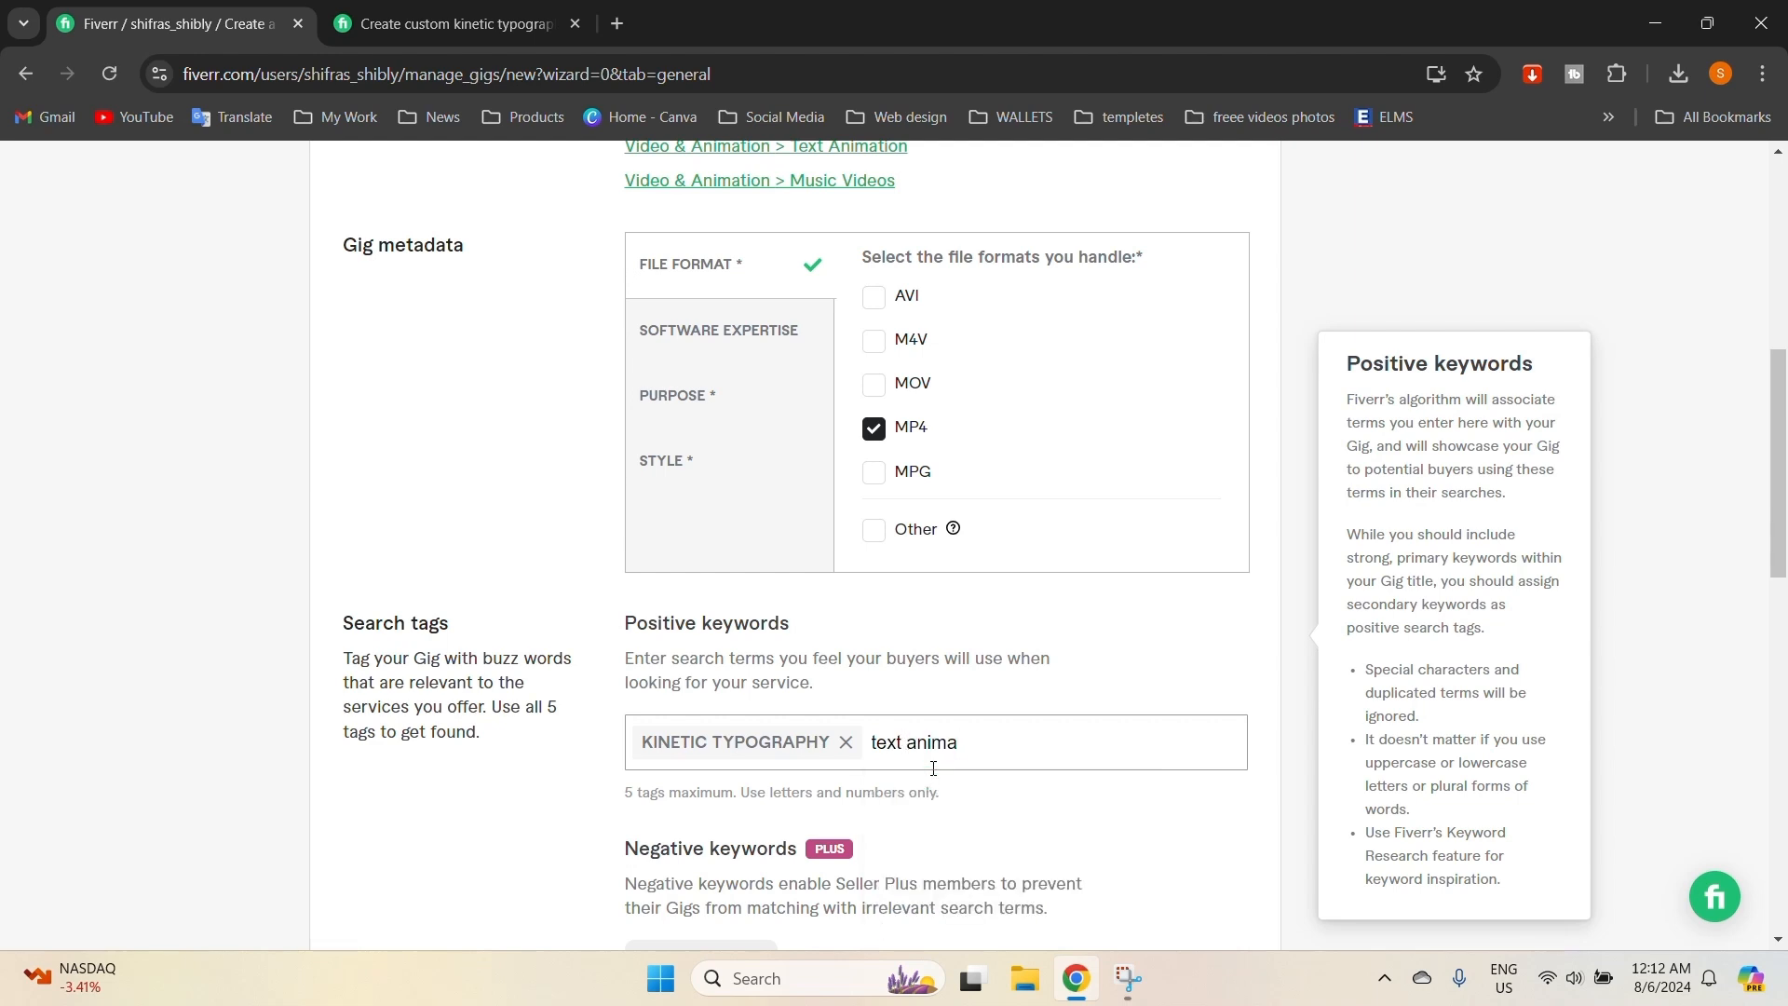
text(tion)
key(Return)
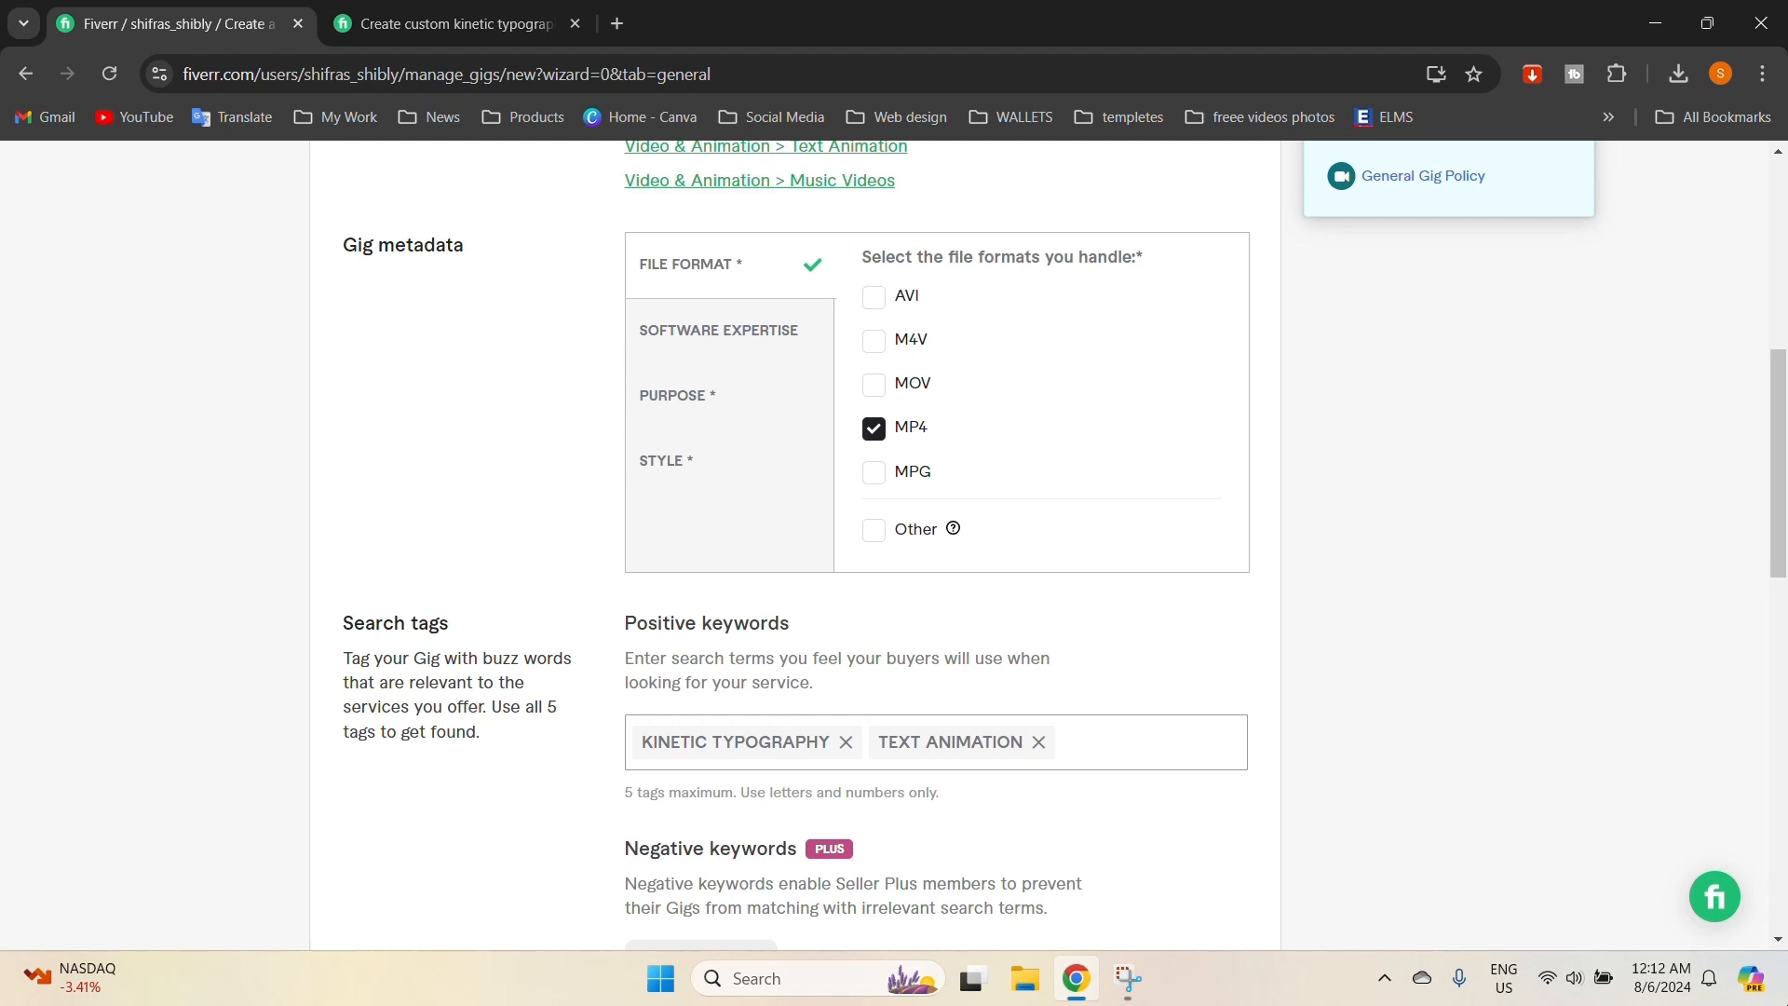
text(text)
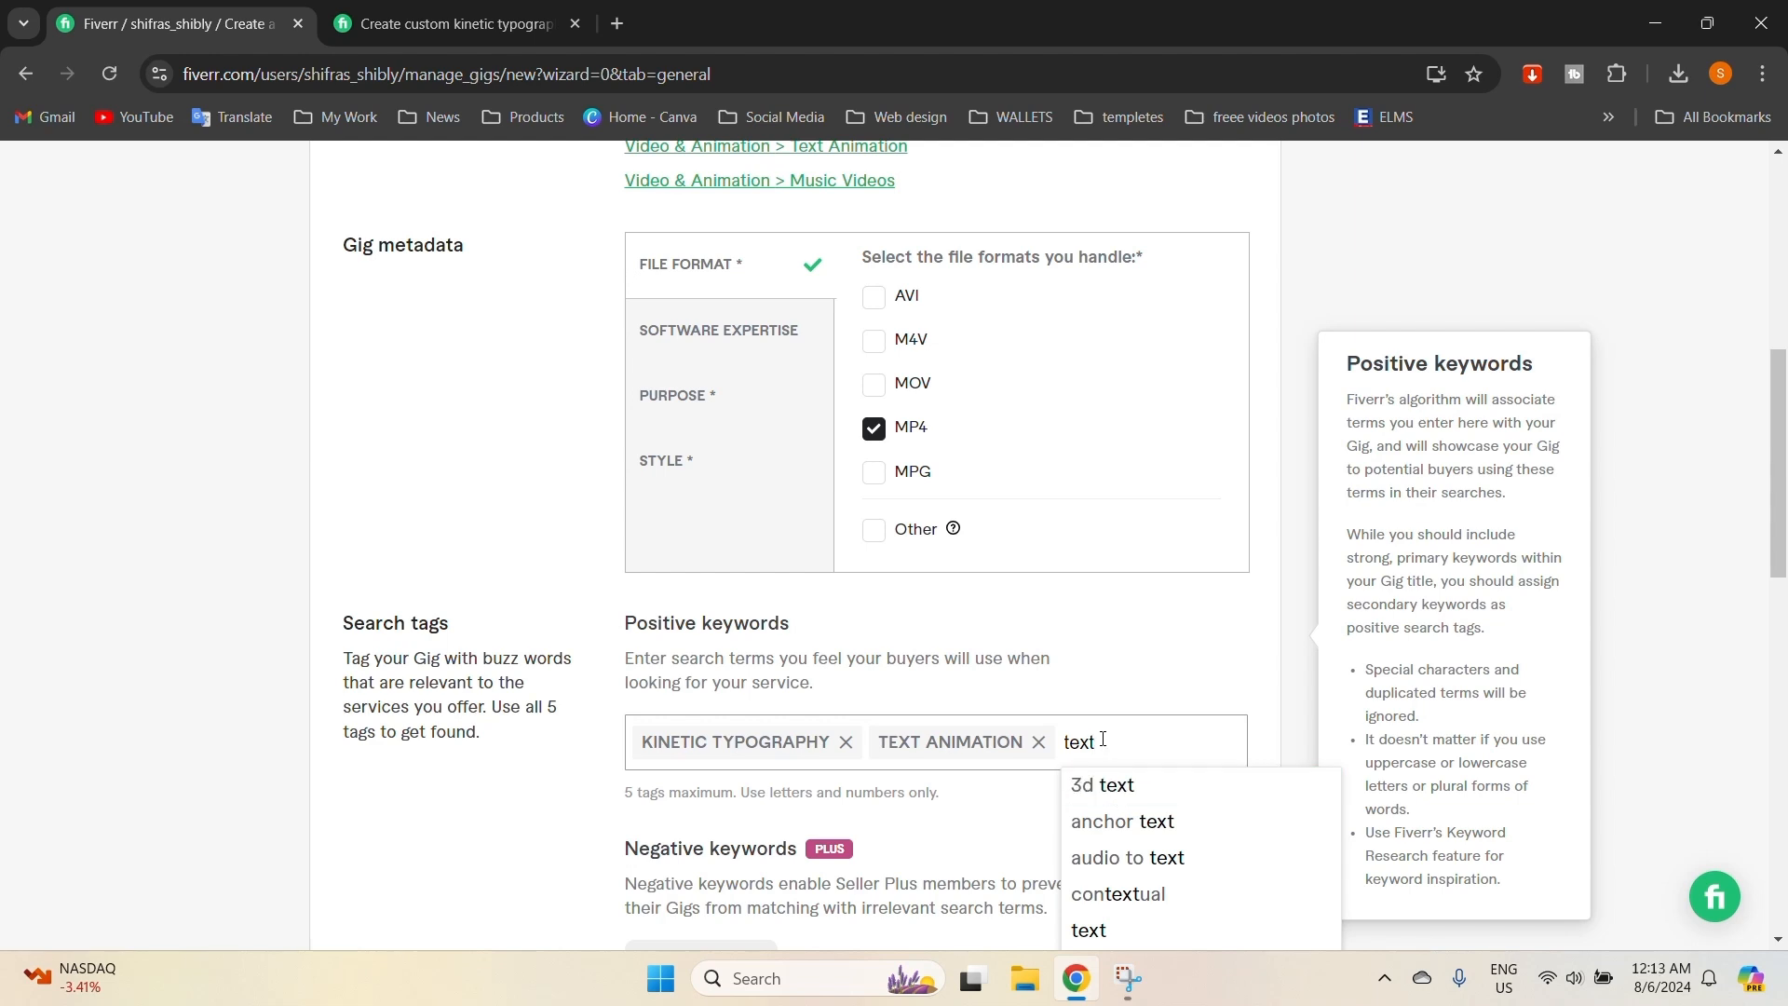
key(BackSpace)
key(BackSpace)
key(BackSpace)
key(BackSpace)
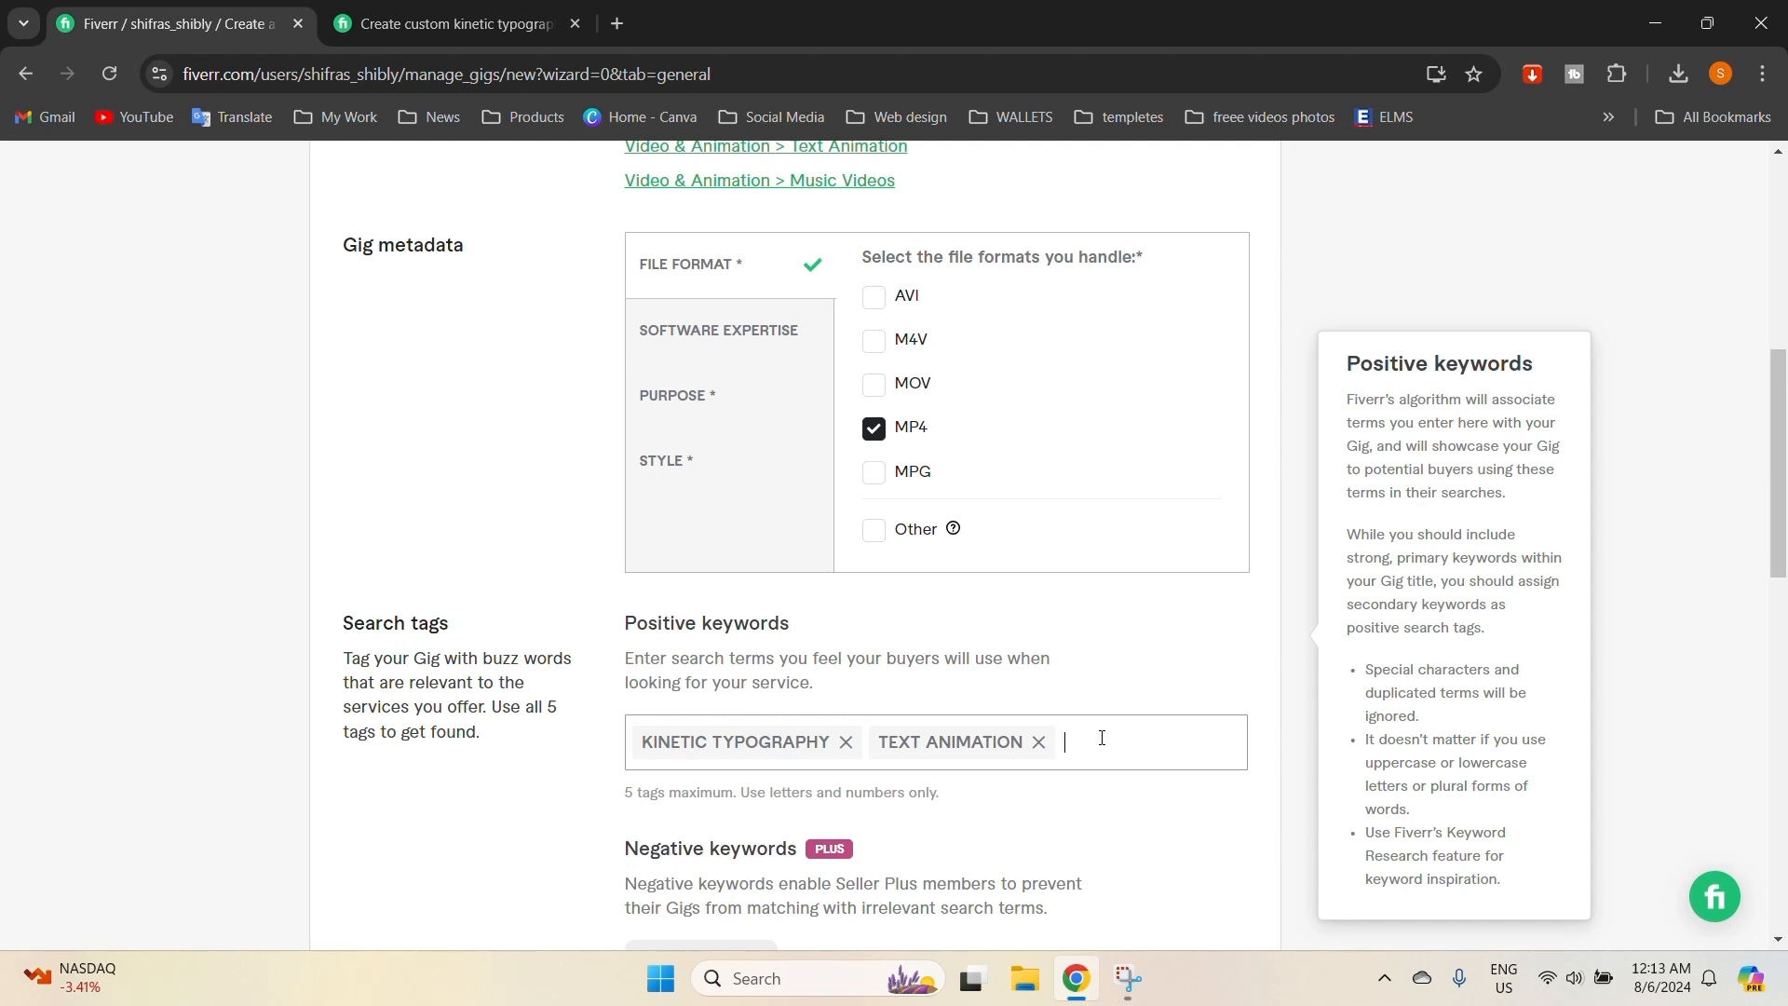
Add "text video editing" as the third positive keyword of the gig.
text(te)
key(BackSpace)
key(BackSpace)
text(Text)
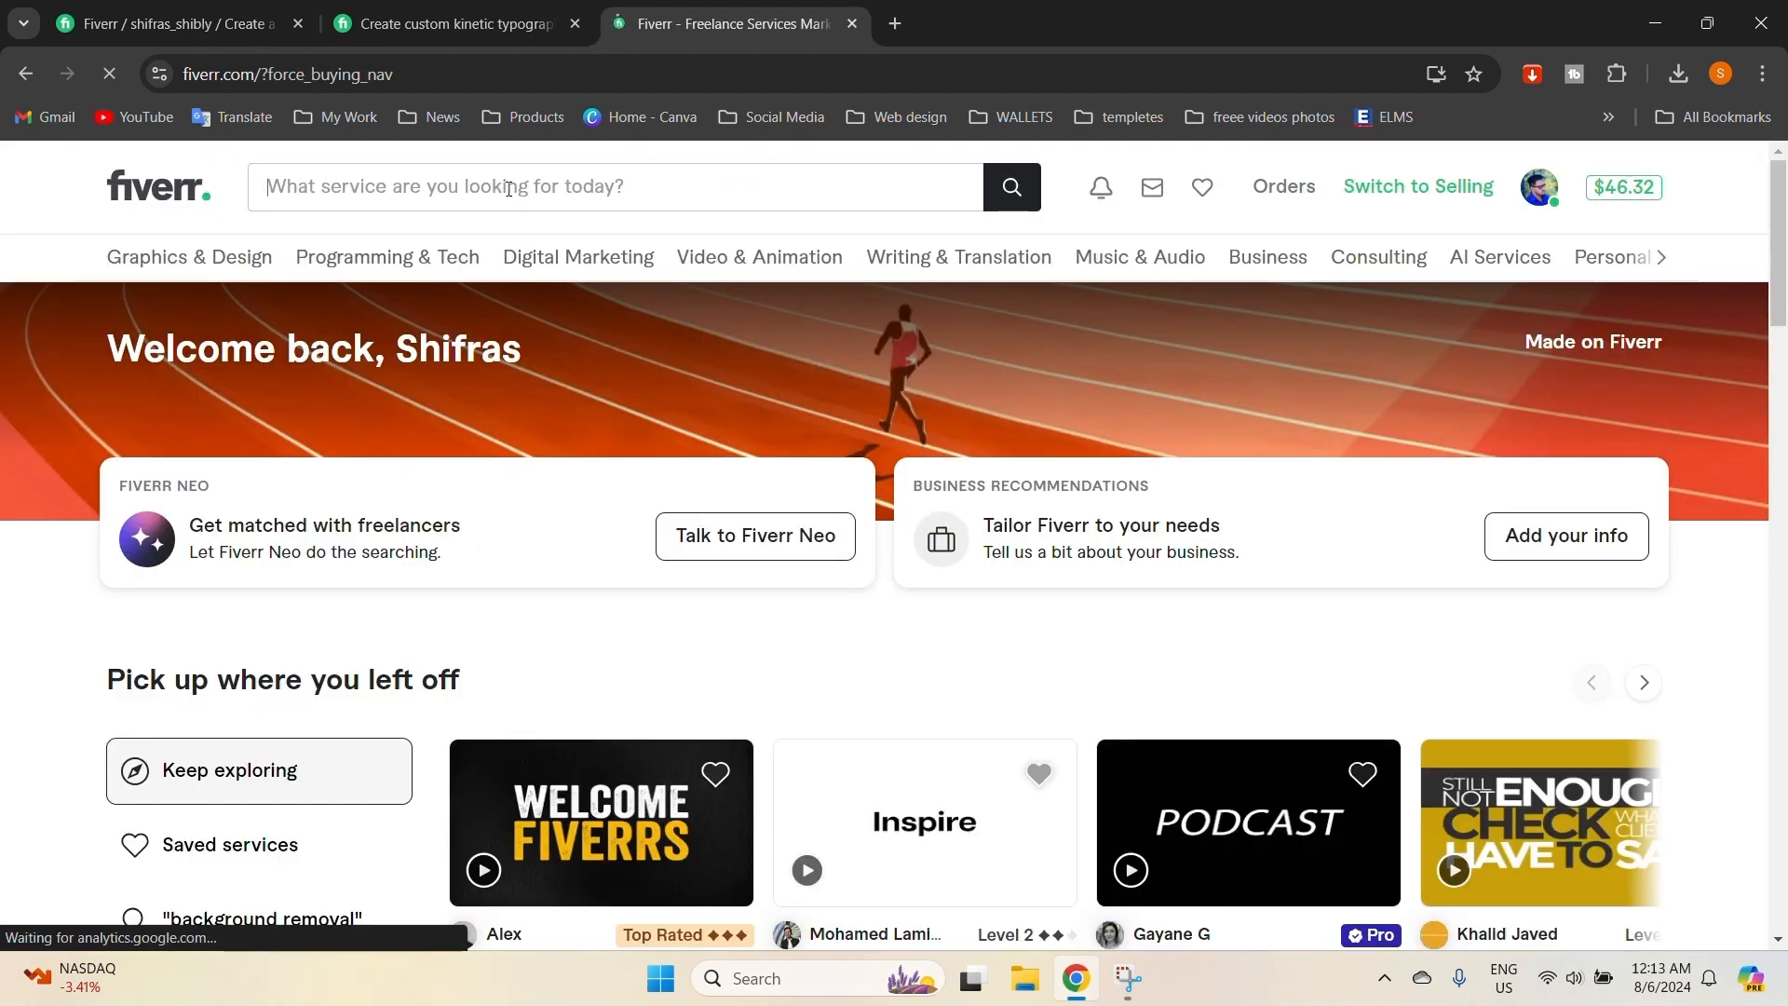
Look up the Fiverr marketplace's search suggestions for "text ani" and "typo" to find keyword ideas.
click(511, 189)
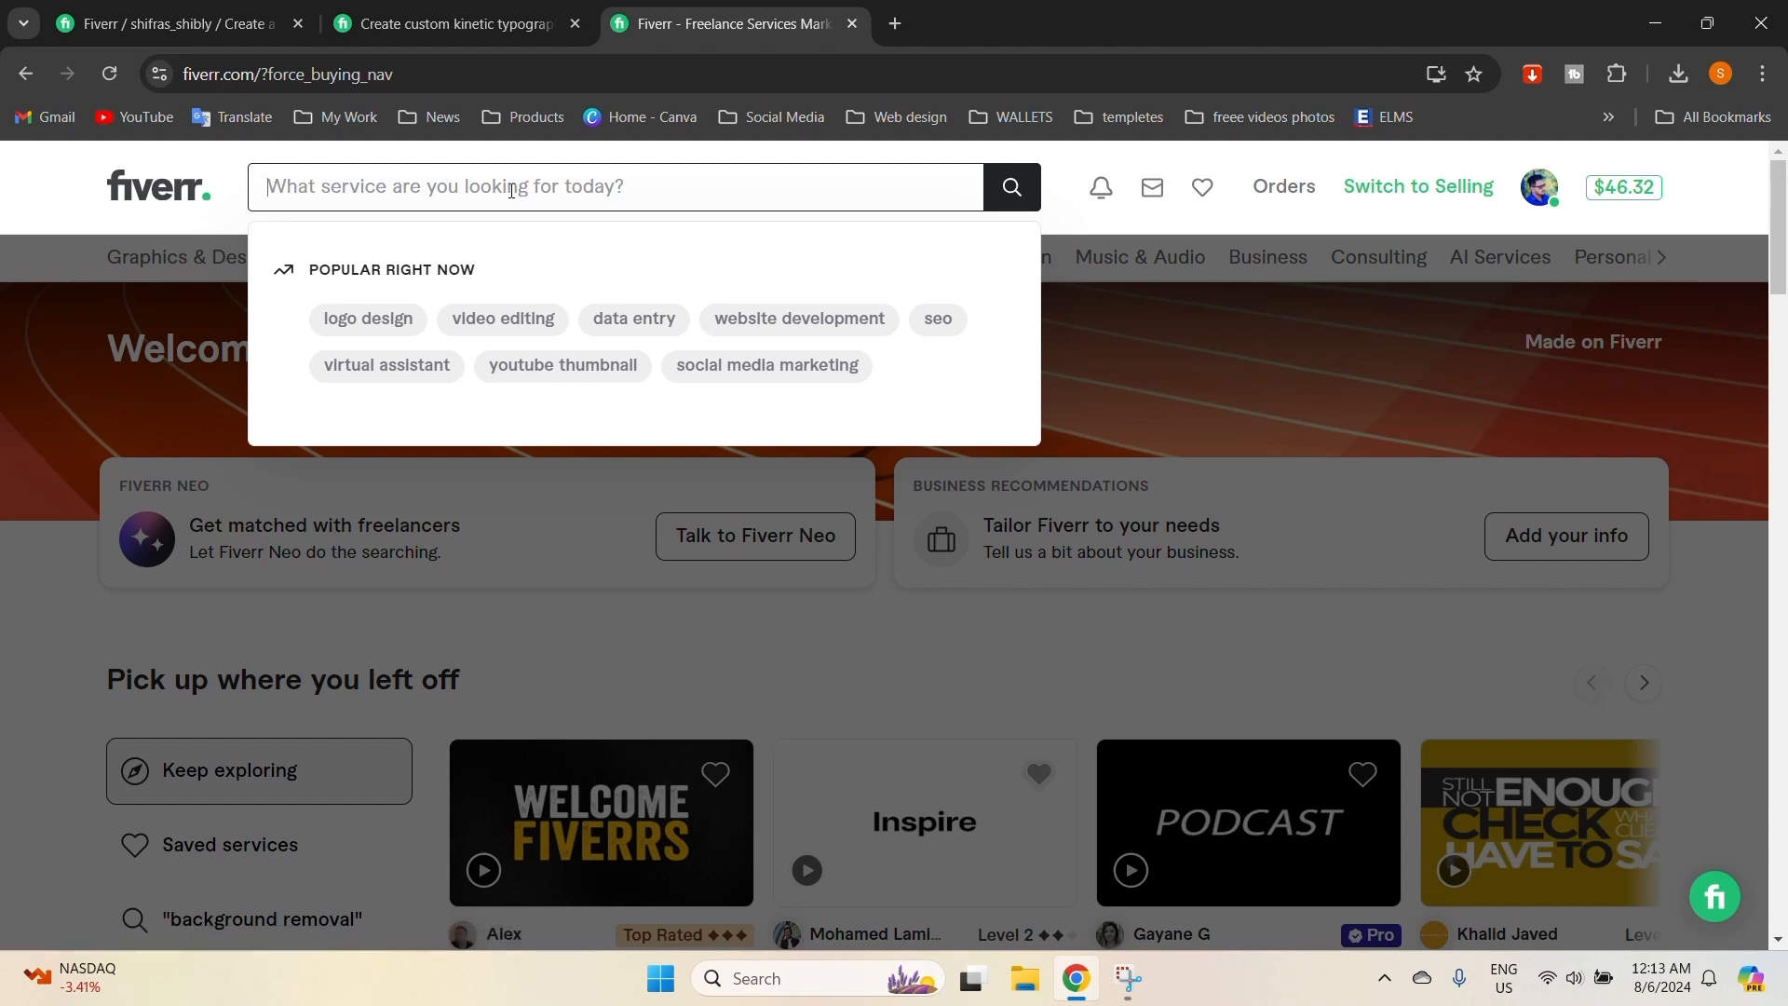
text(t)
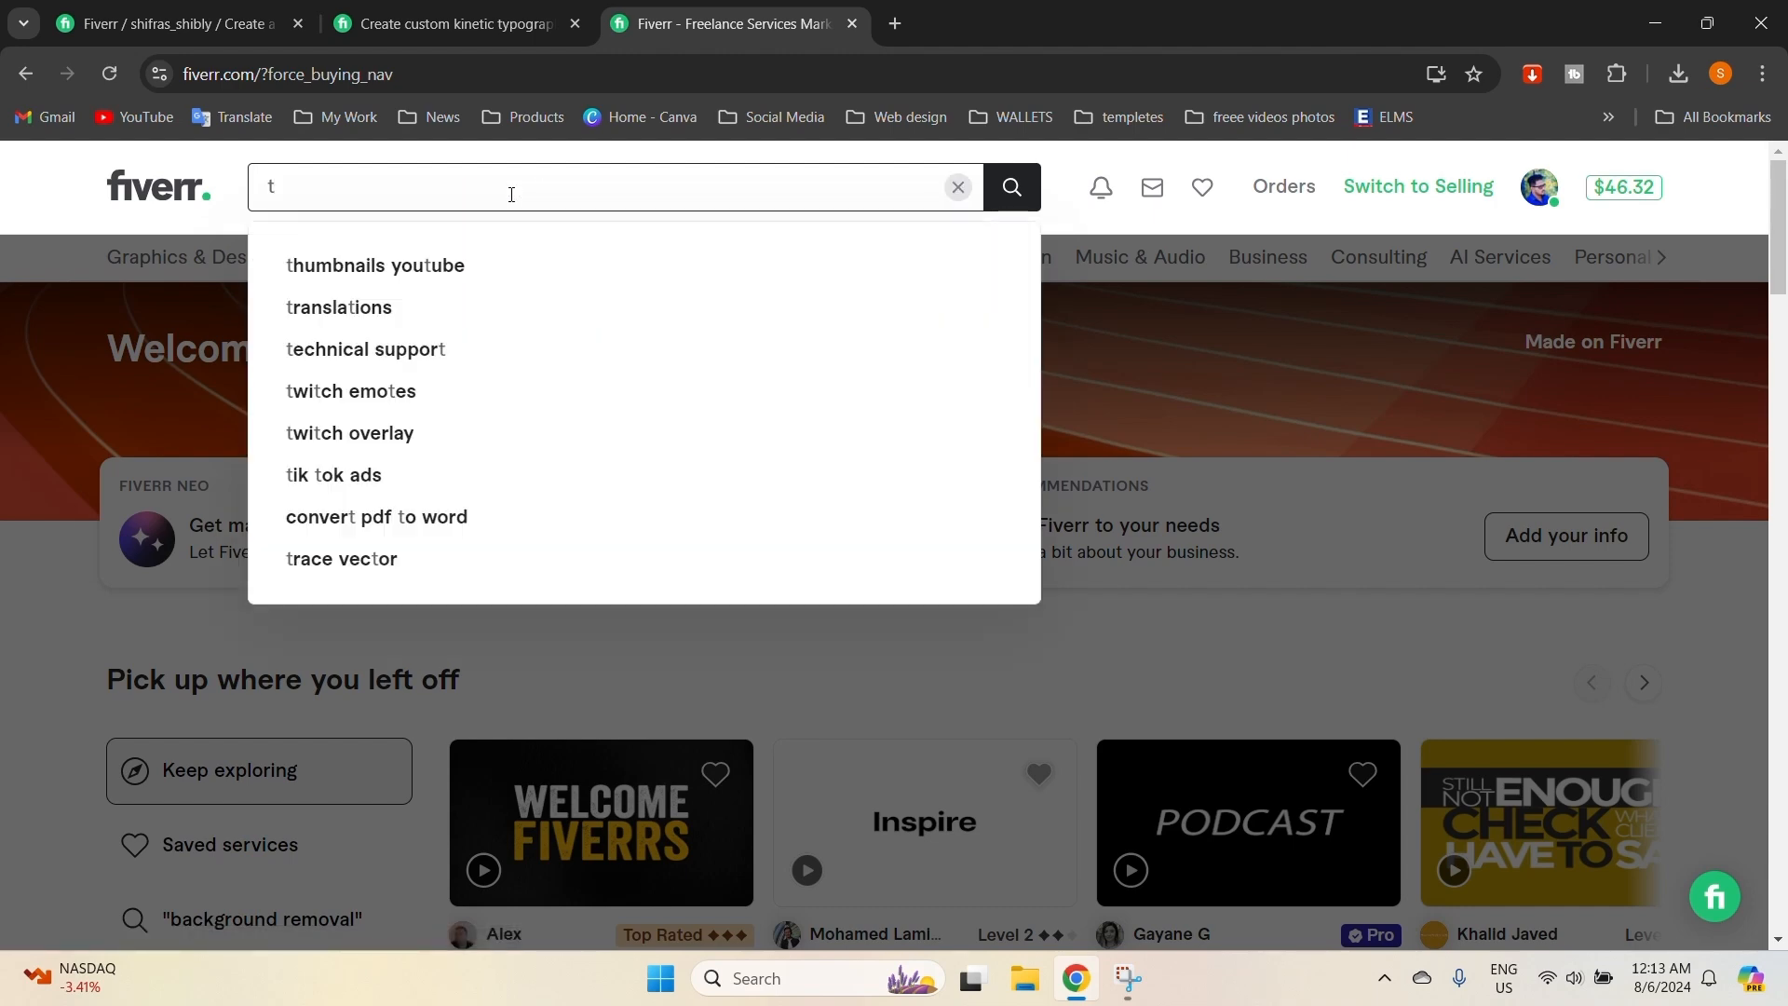
text(ex)
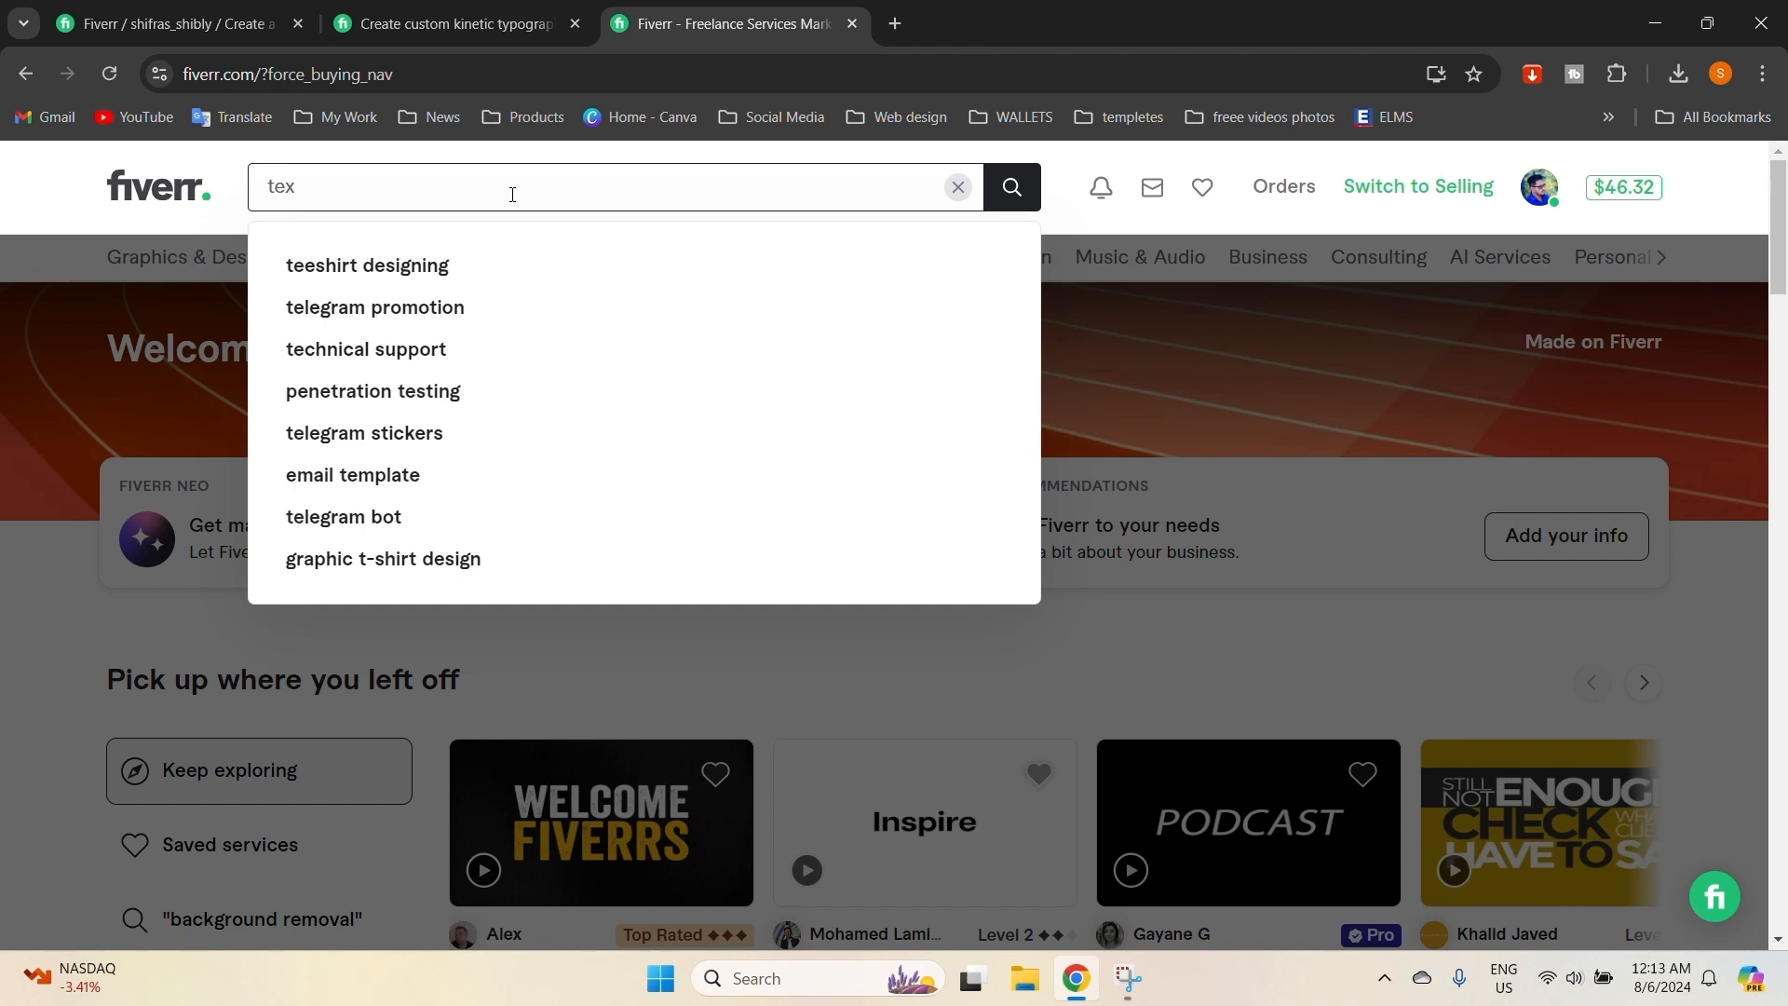
text(t)
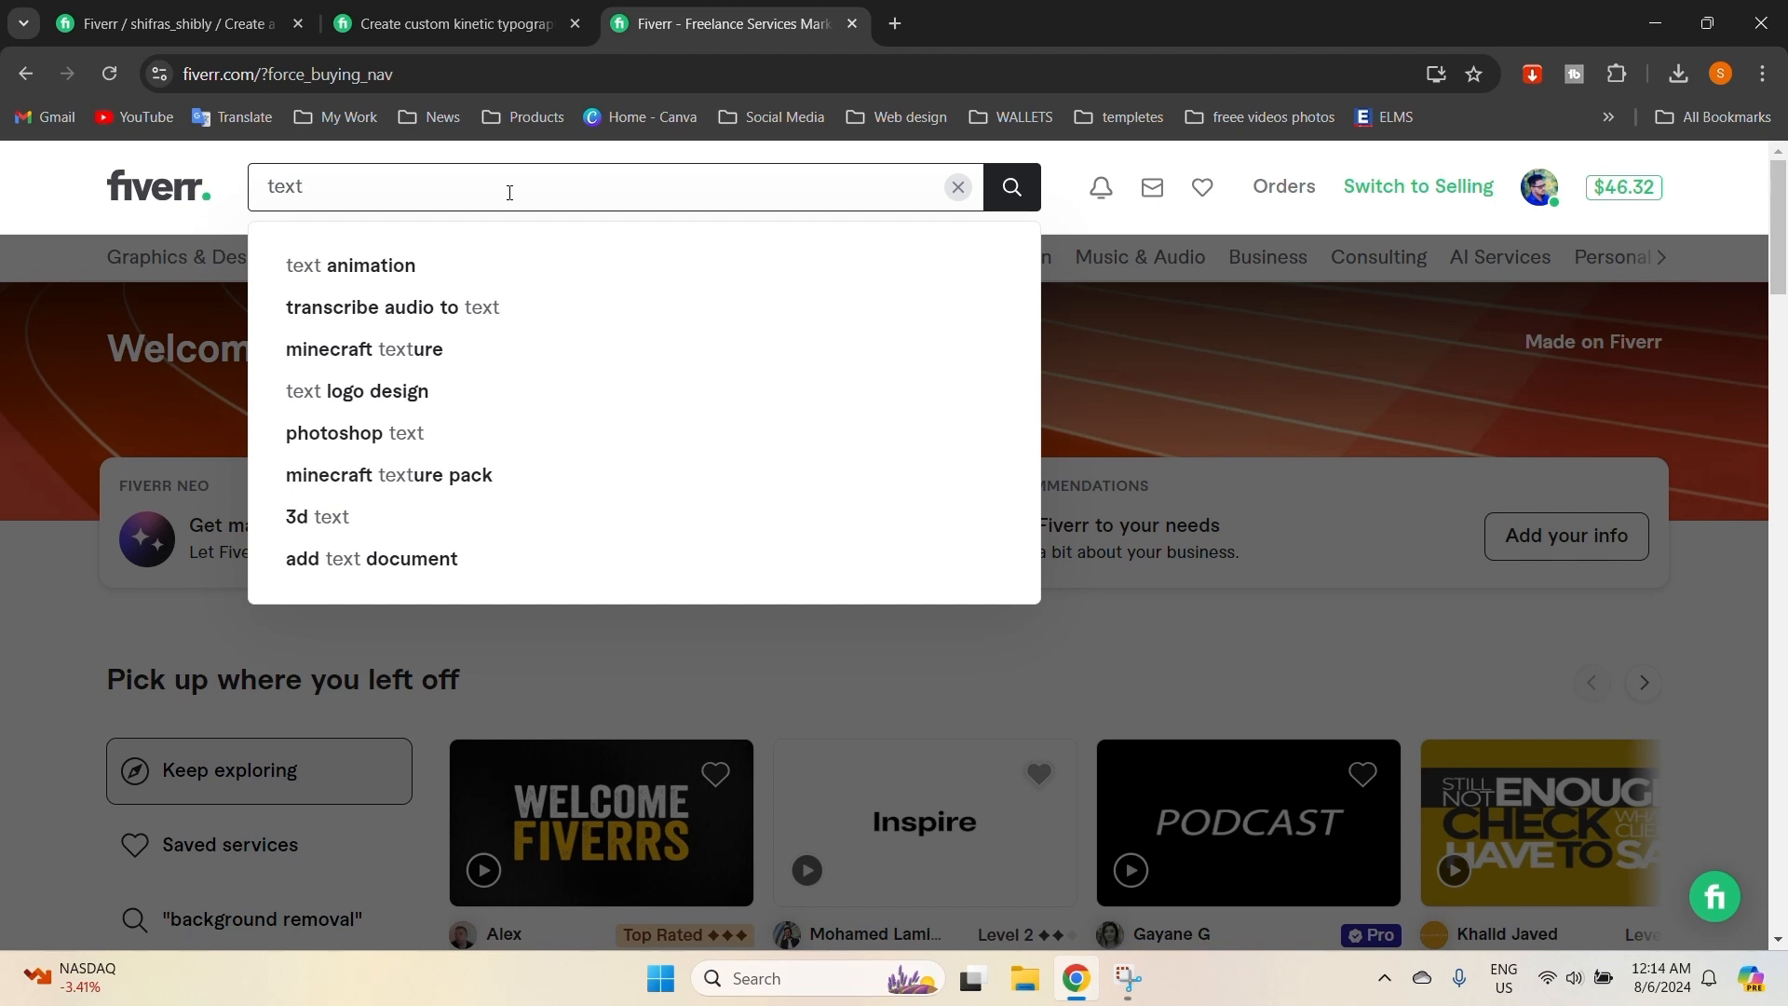
text(ani)
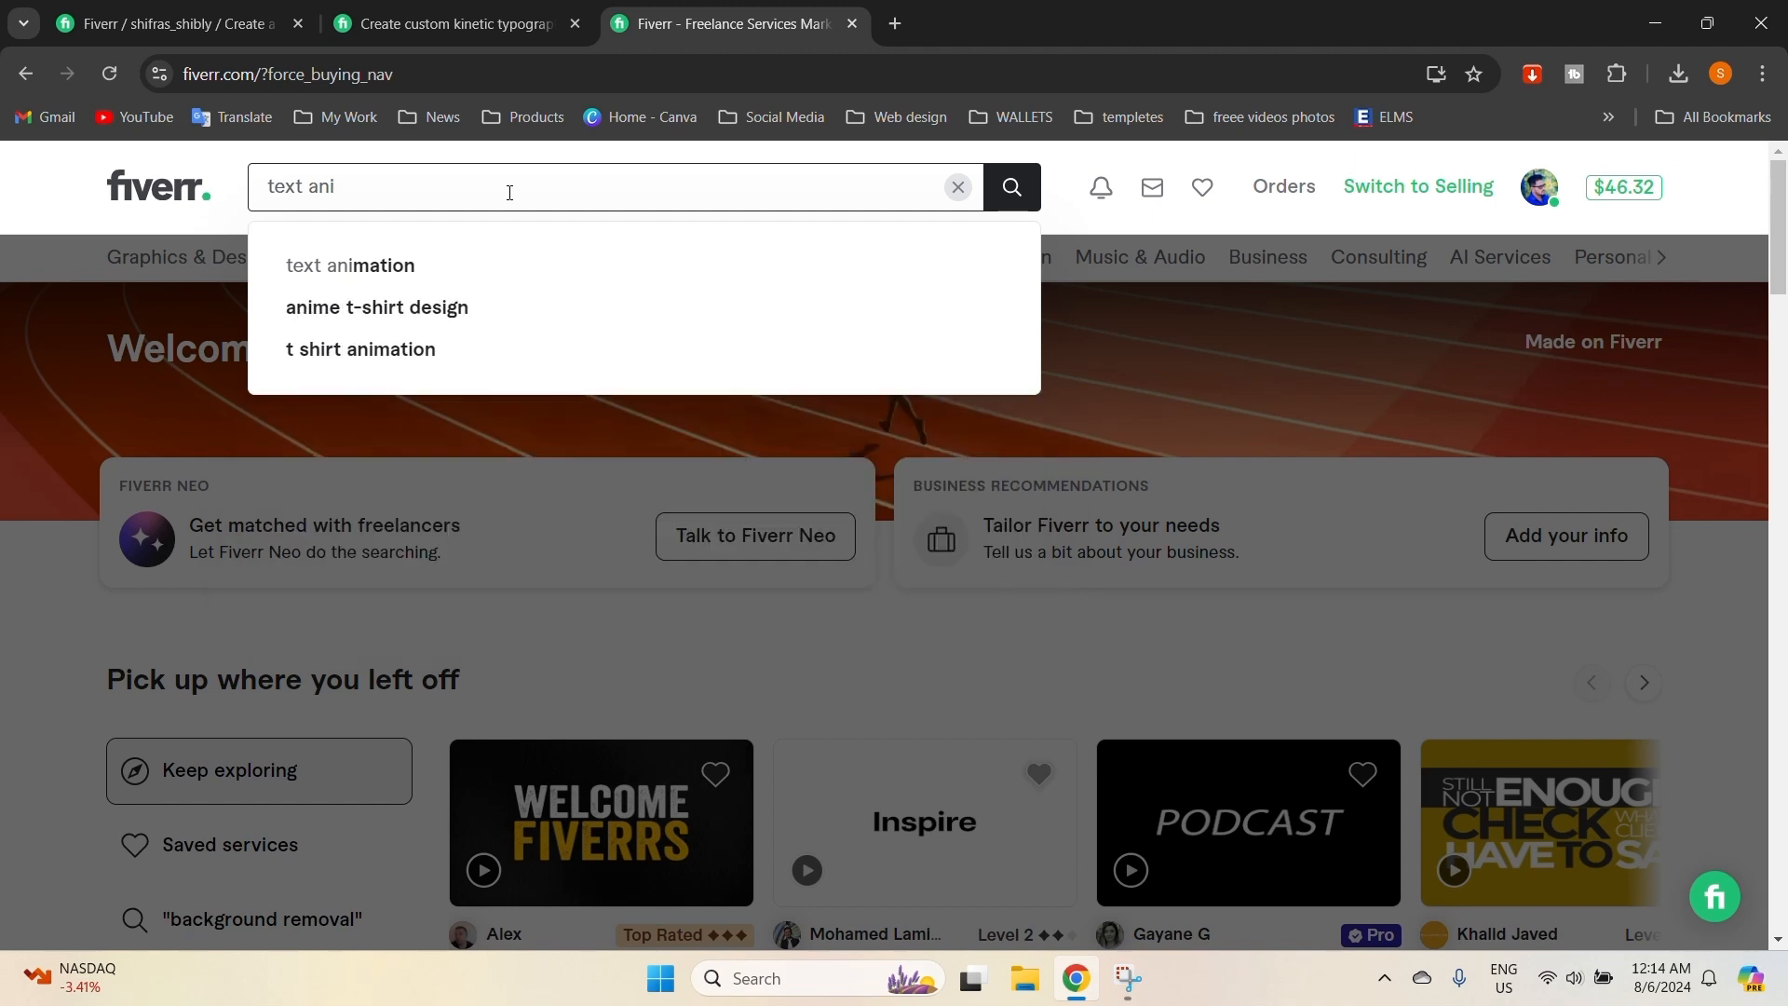
drag(419, 177, 252, 198)
text(typo)
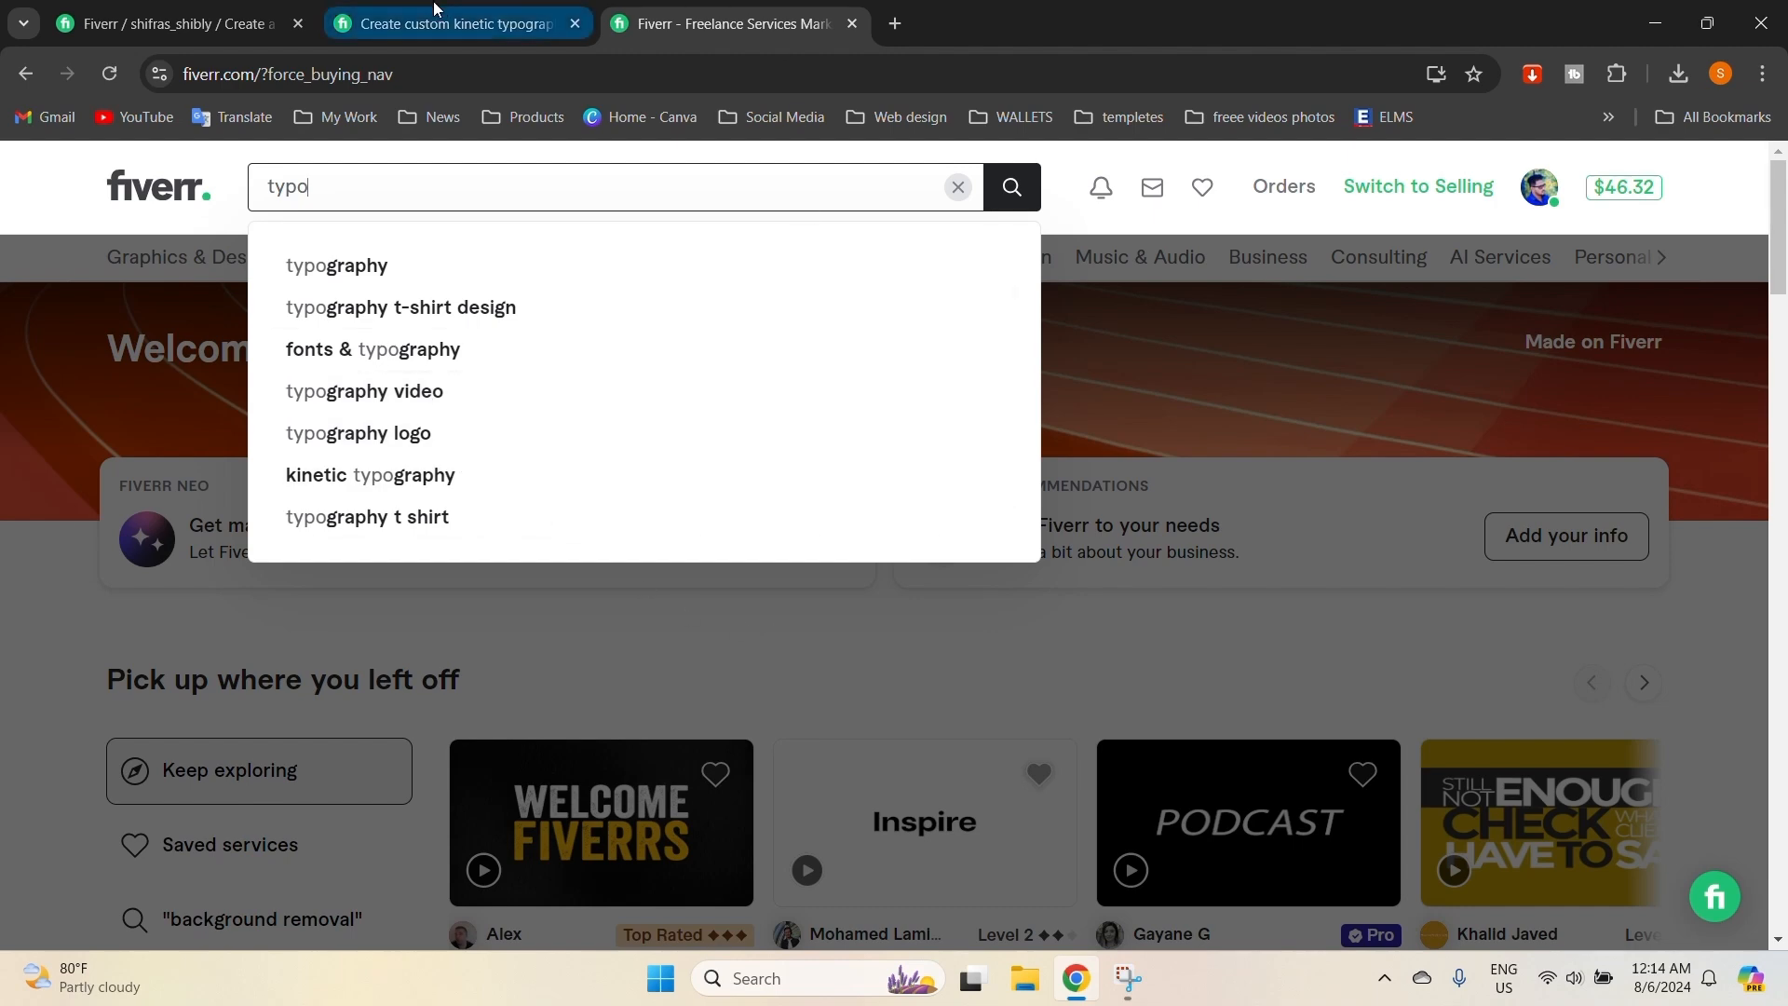
Return to the gig being created and add "typography video" as the fourth positive keyword.
click(223, 23)
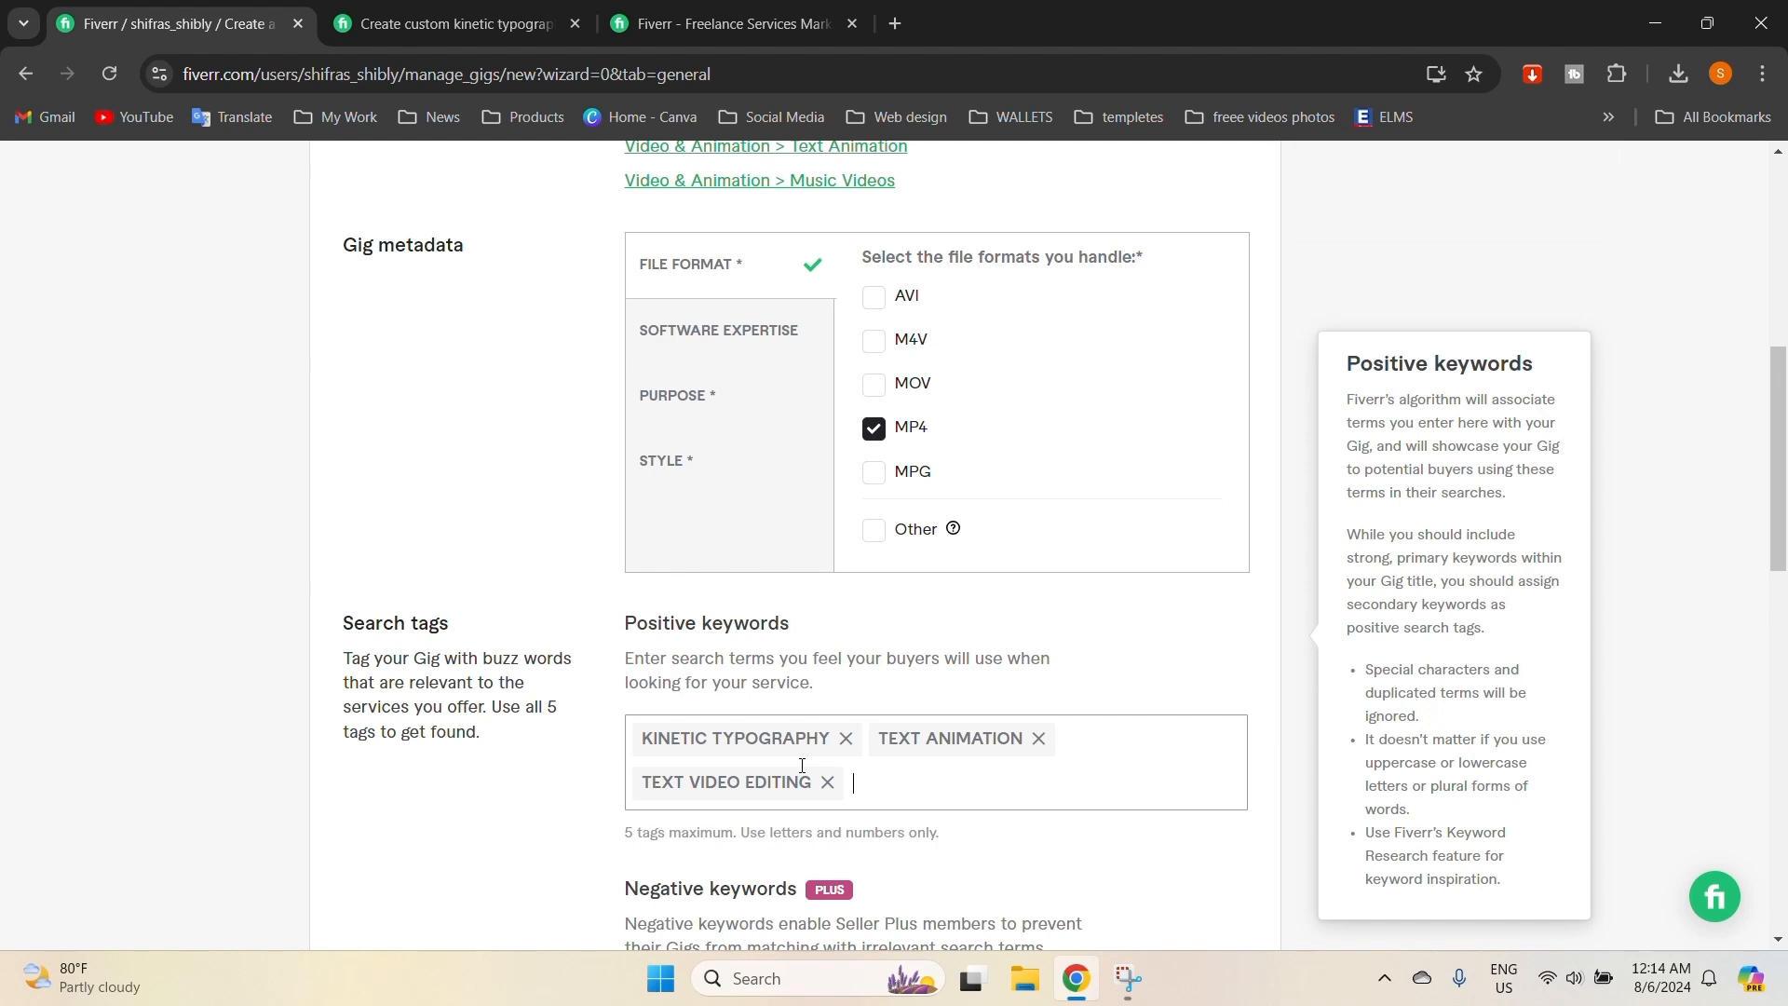
text(typogra)
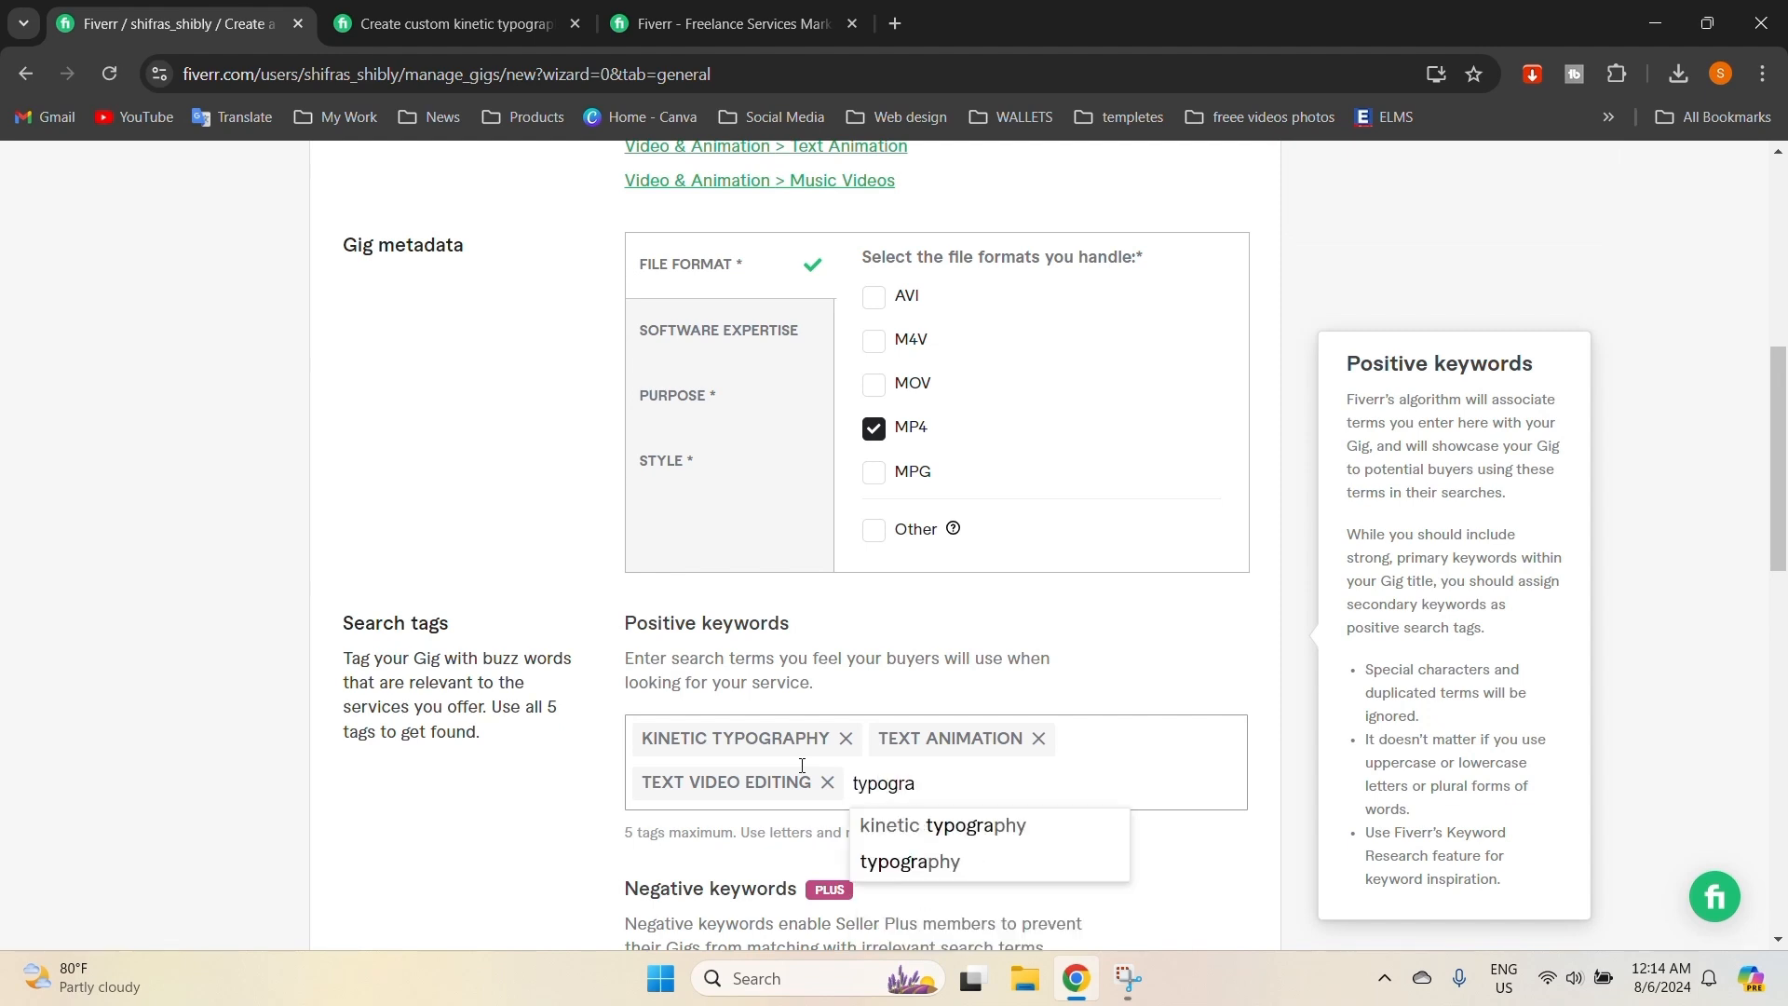
text(phy video)
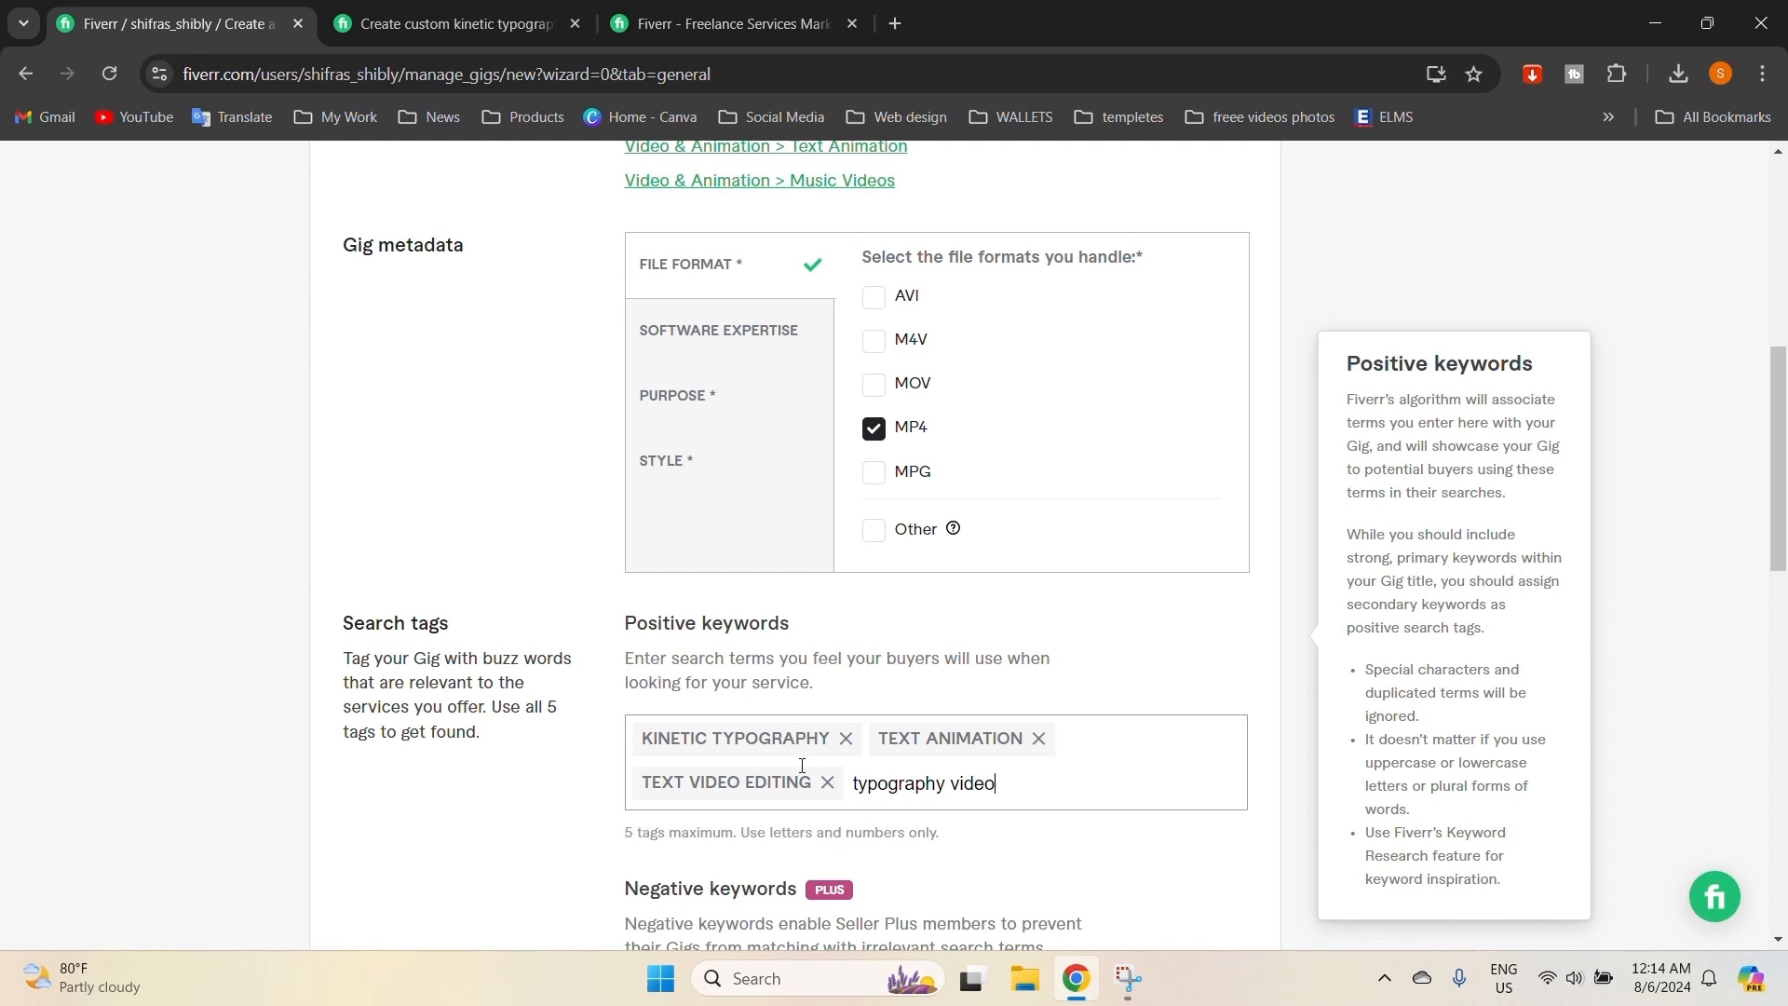
key(Return)
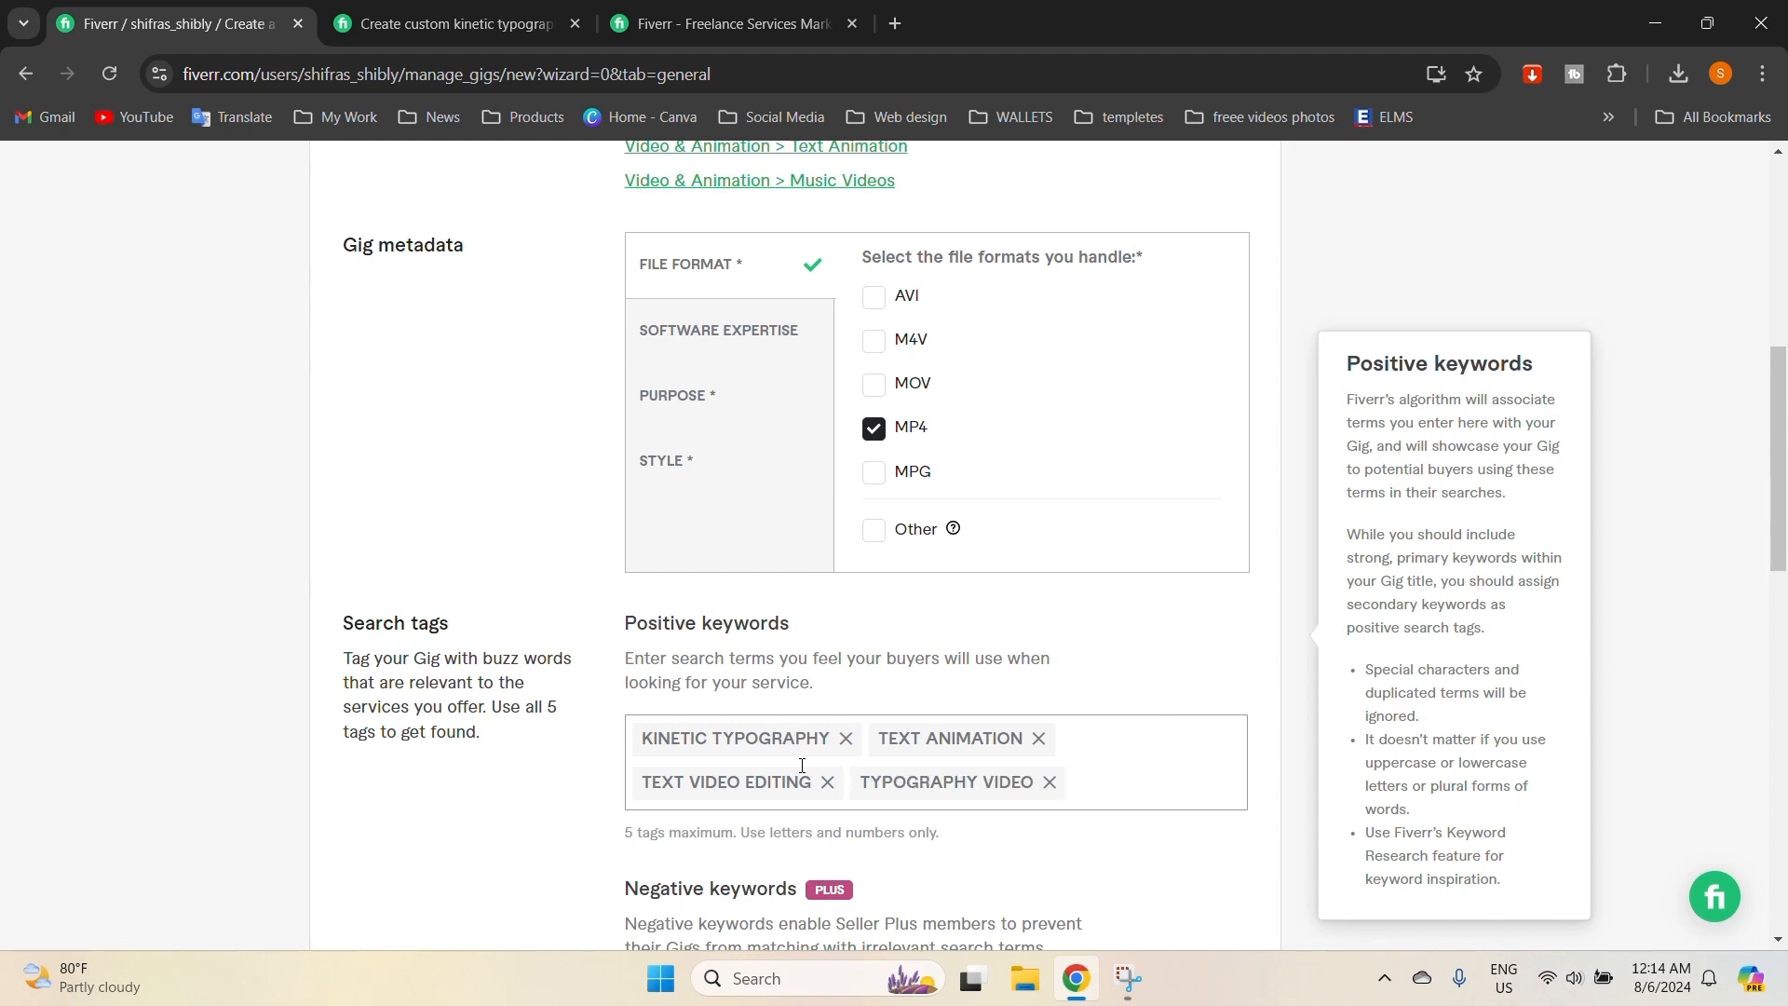
Add "typography logo" as the fifth positive keyword and try to save the gig overview.
text(ty)
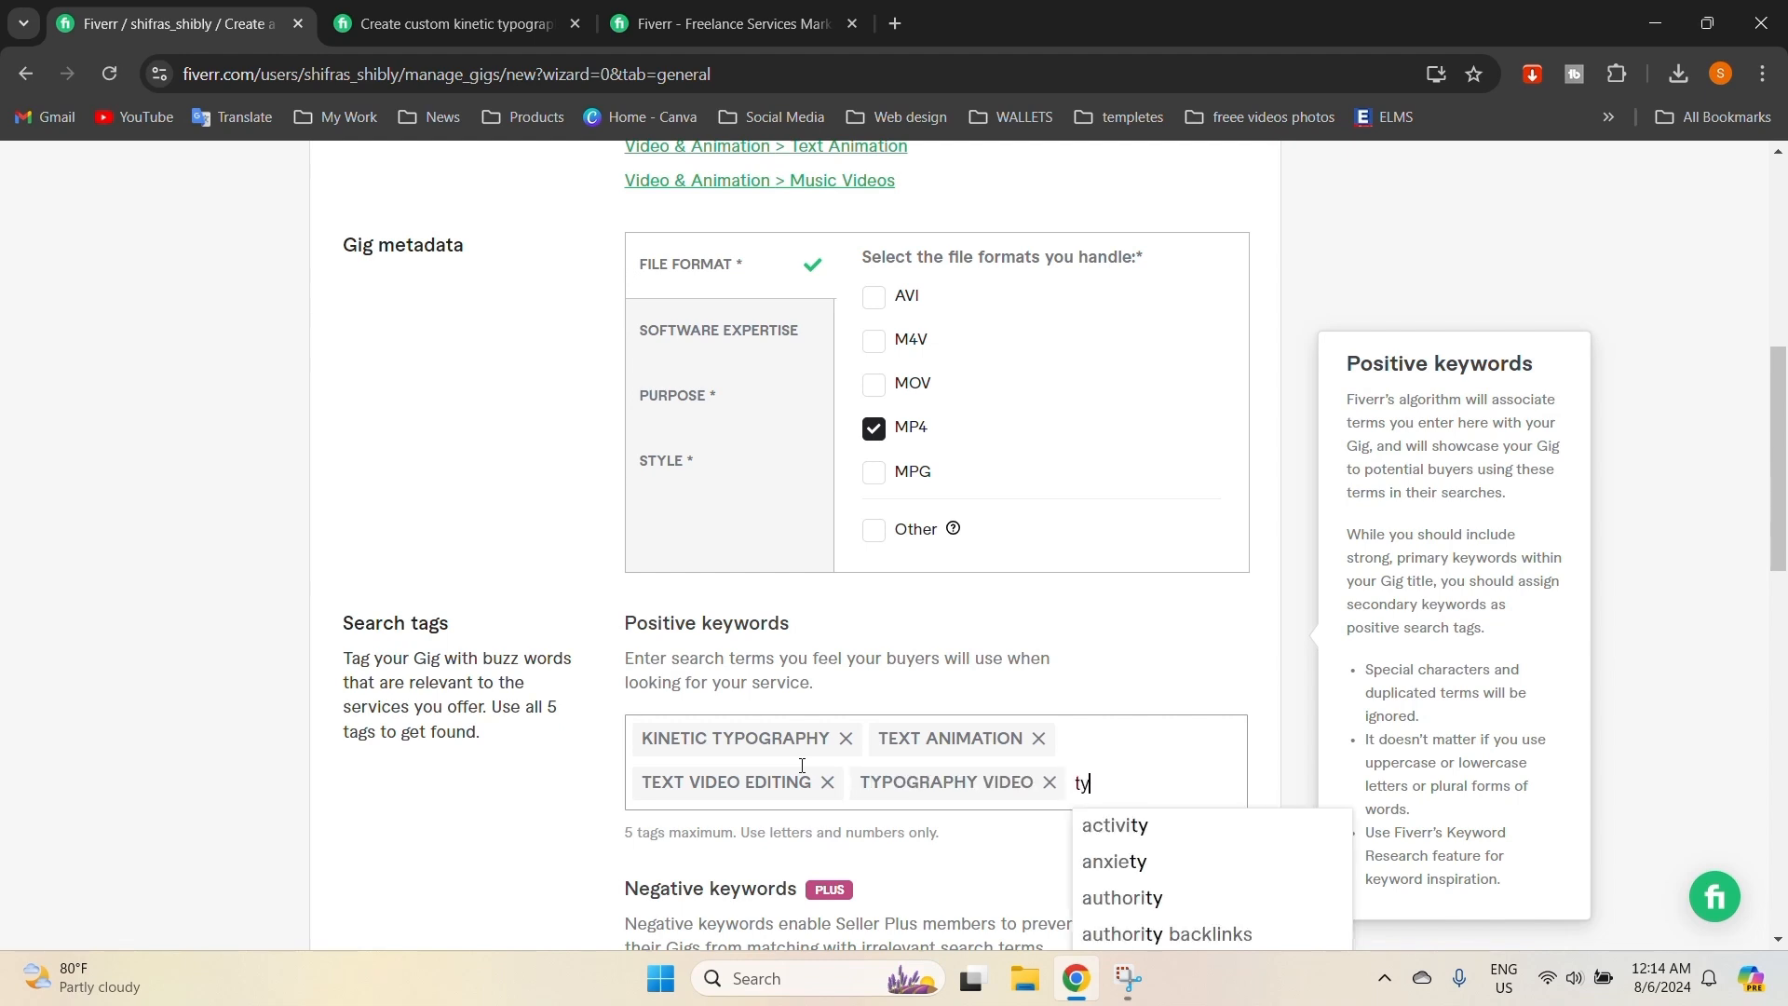
text(pograp)
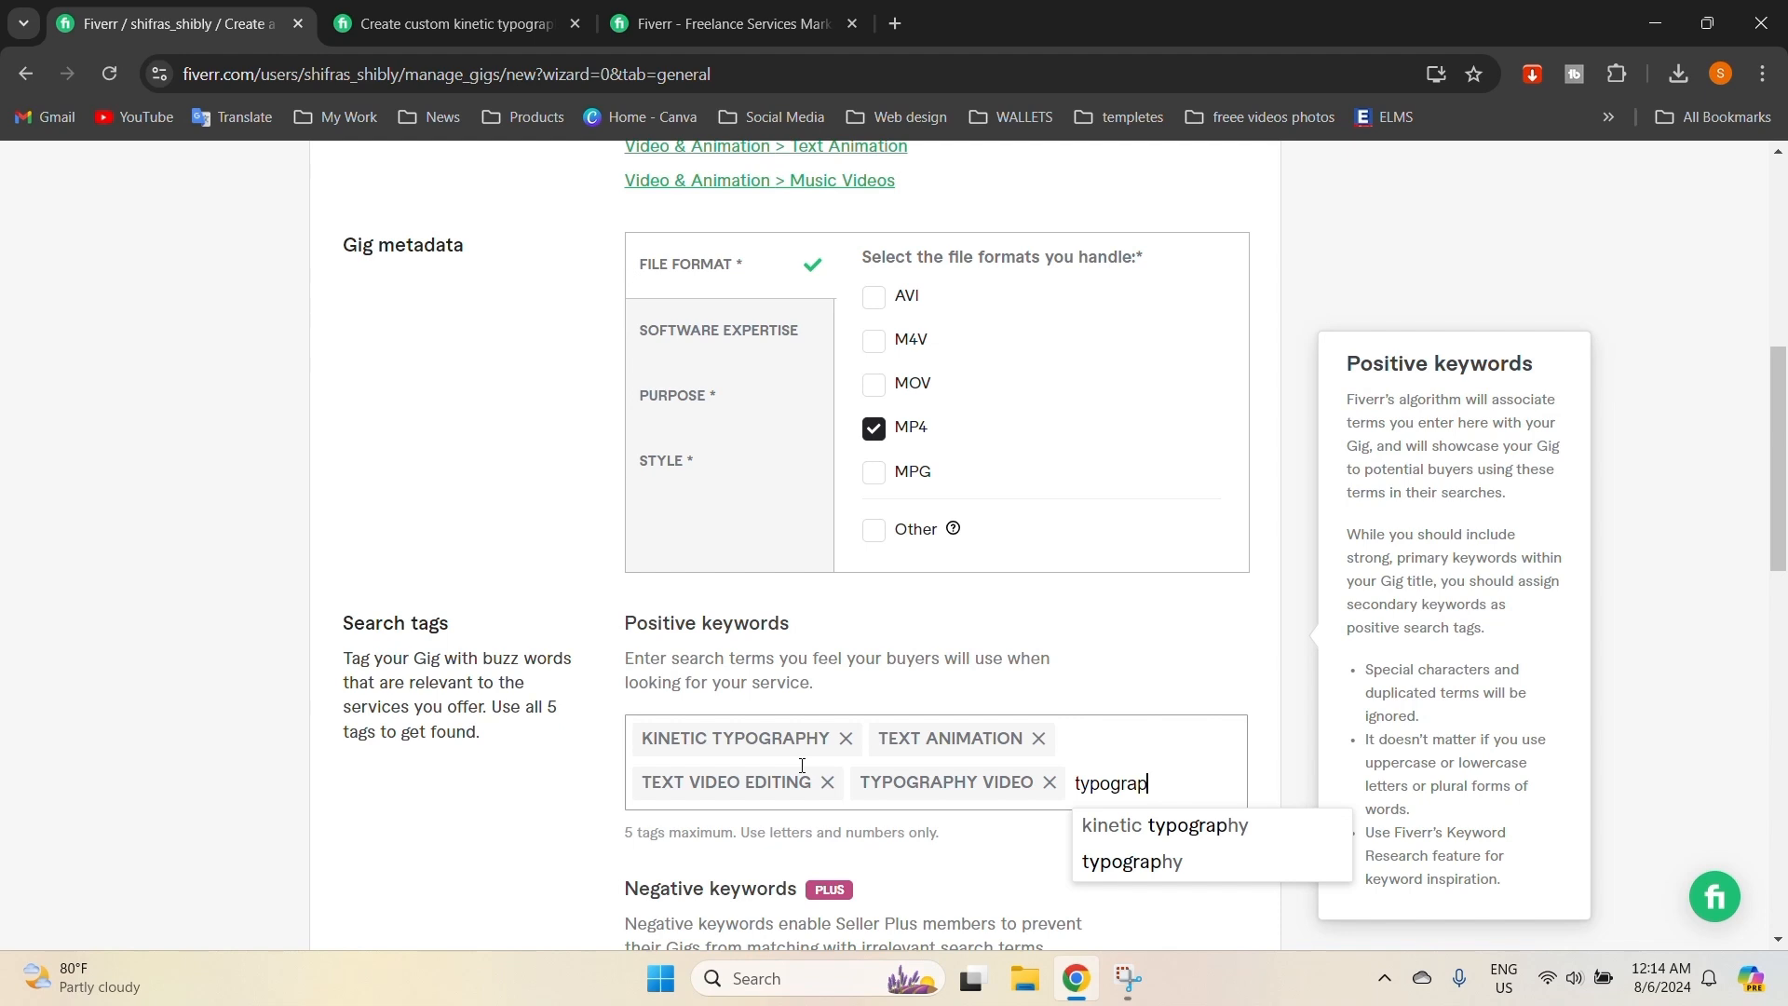
text(hy logo)
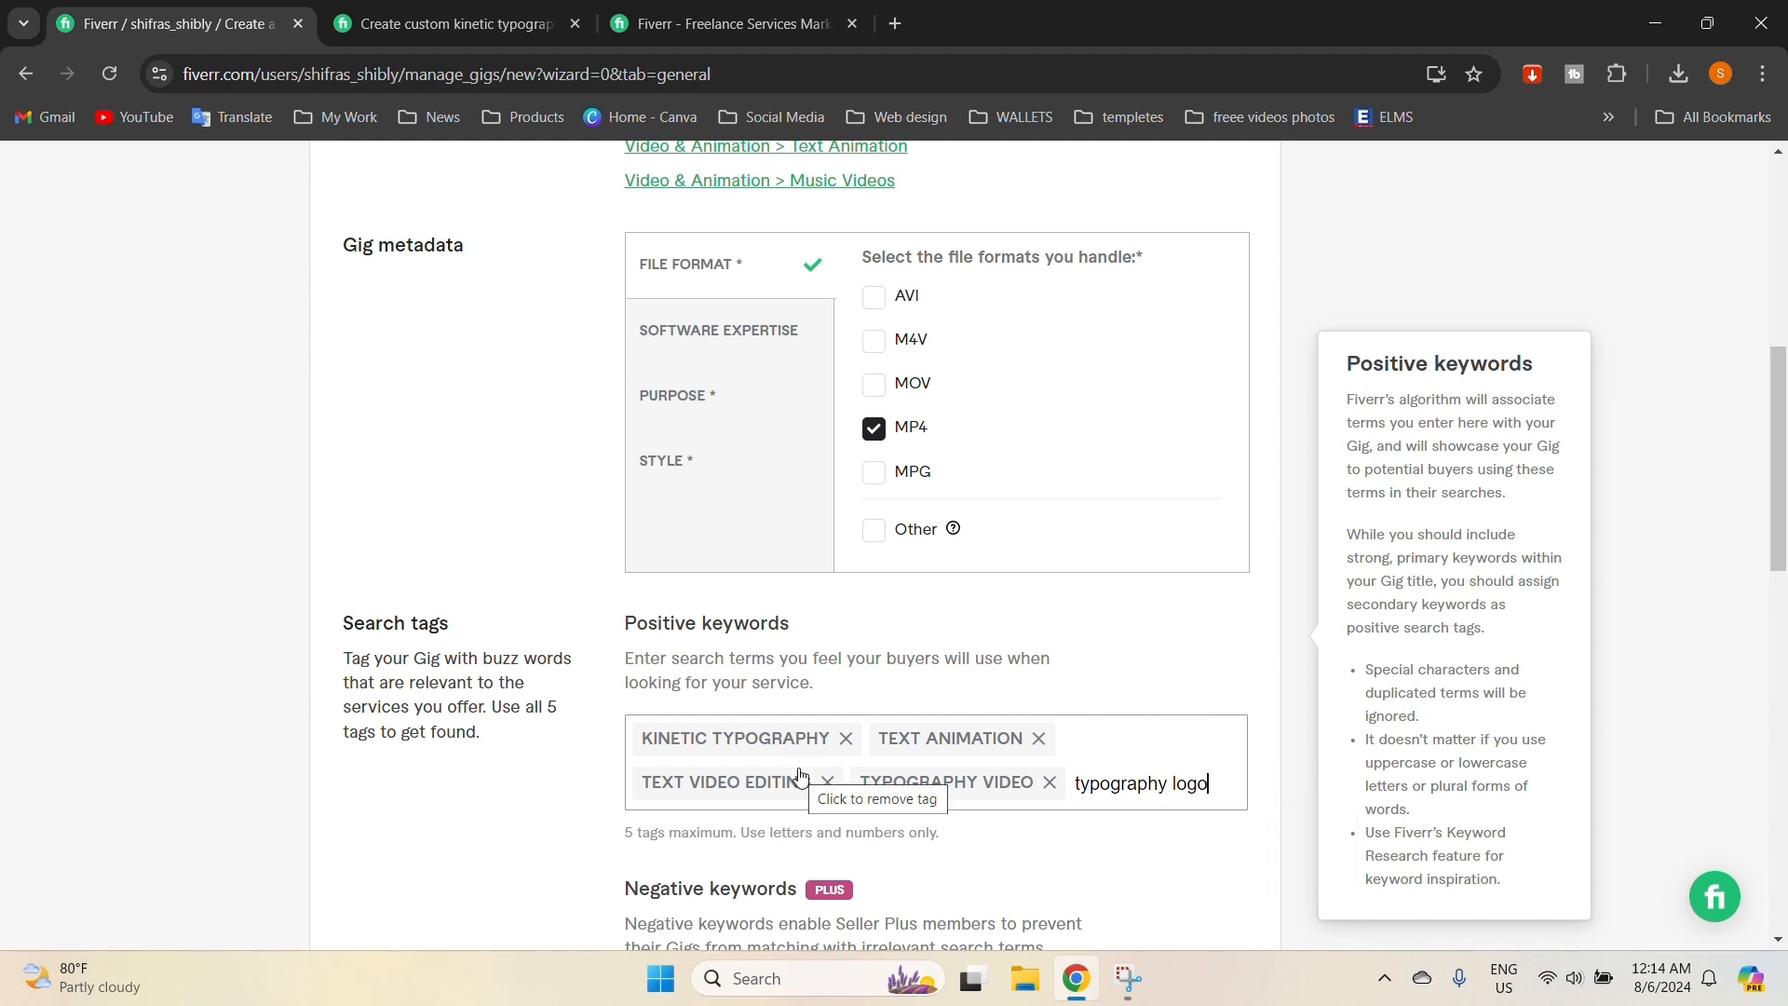
key(Return)
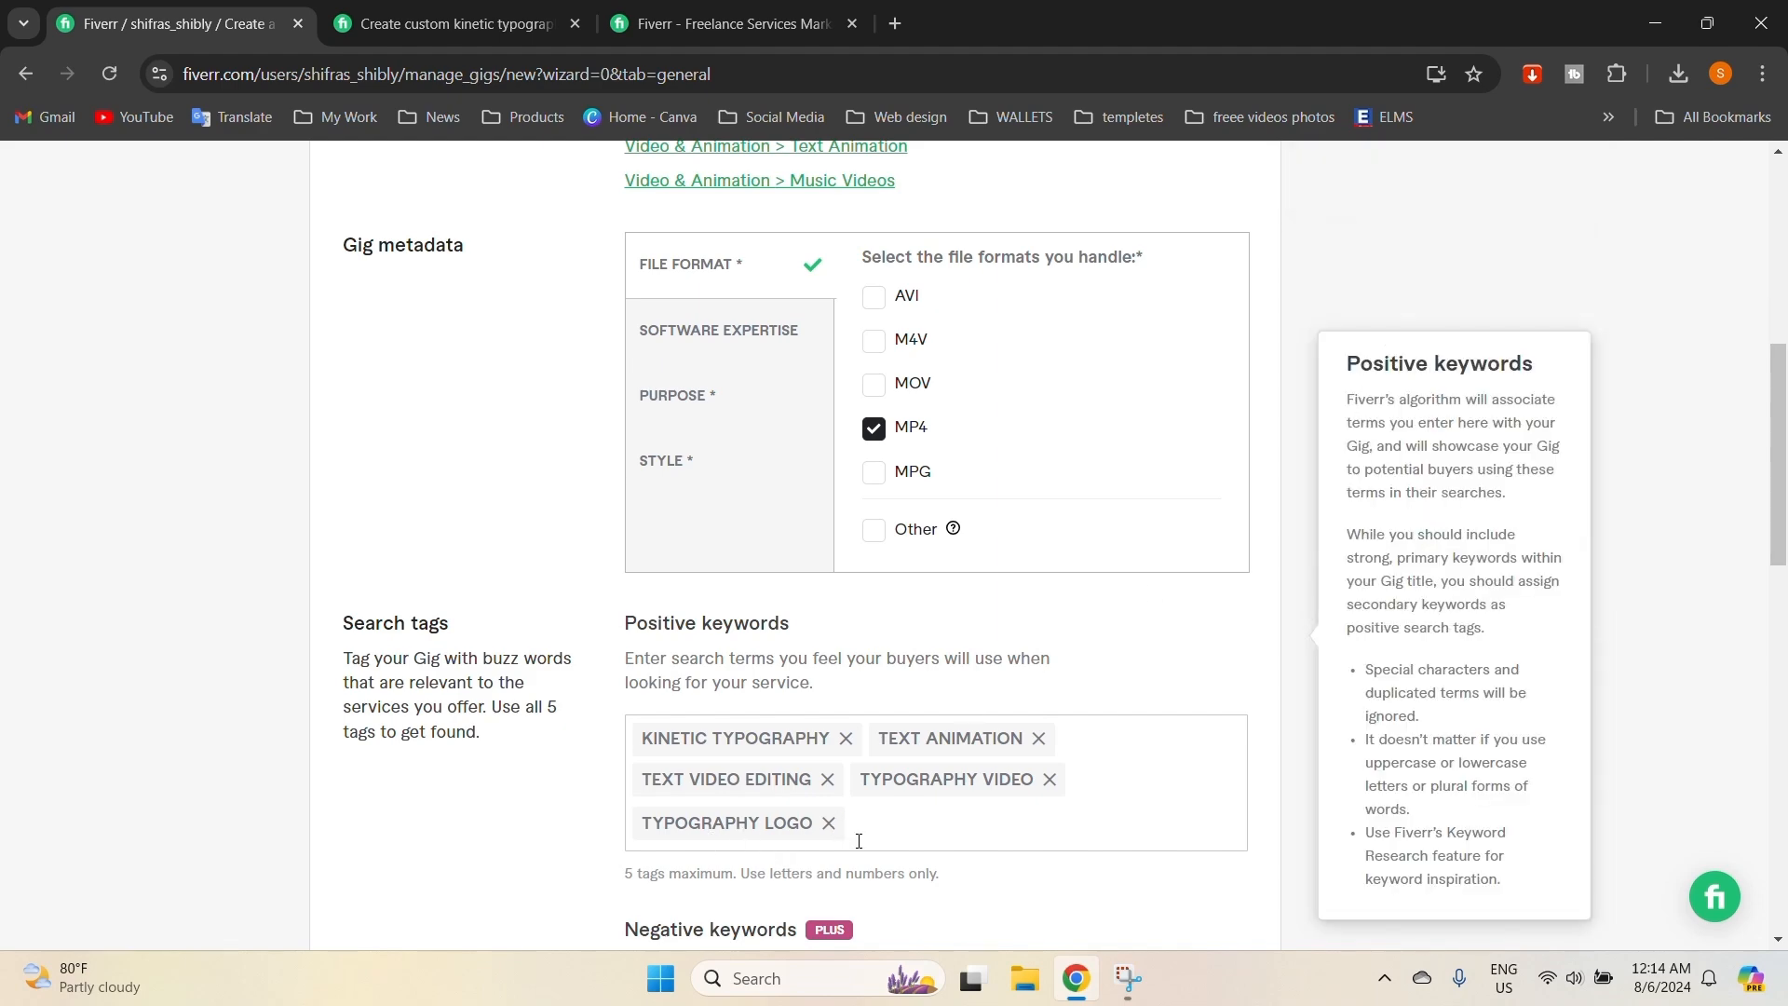
scroll(945, 718, down, 2)
scroll(938, 730, down, 2)
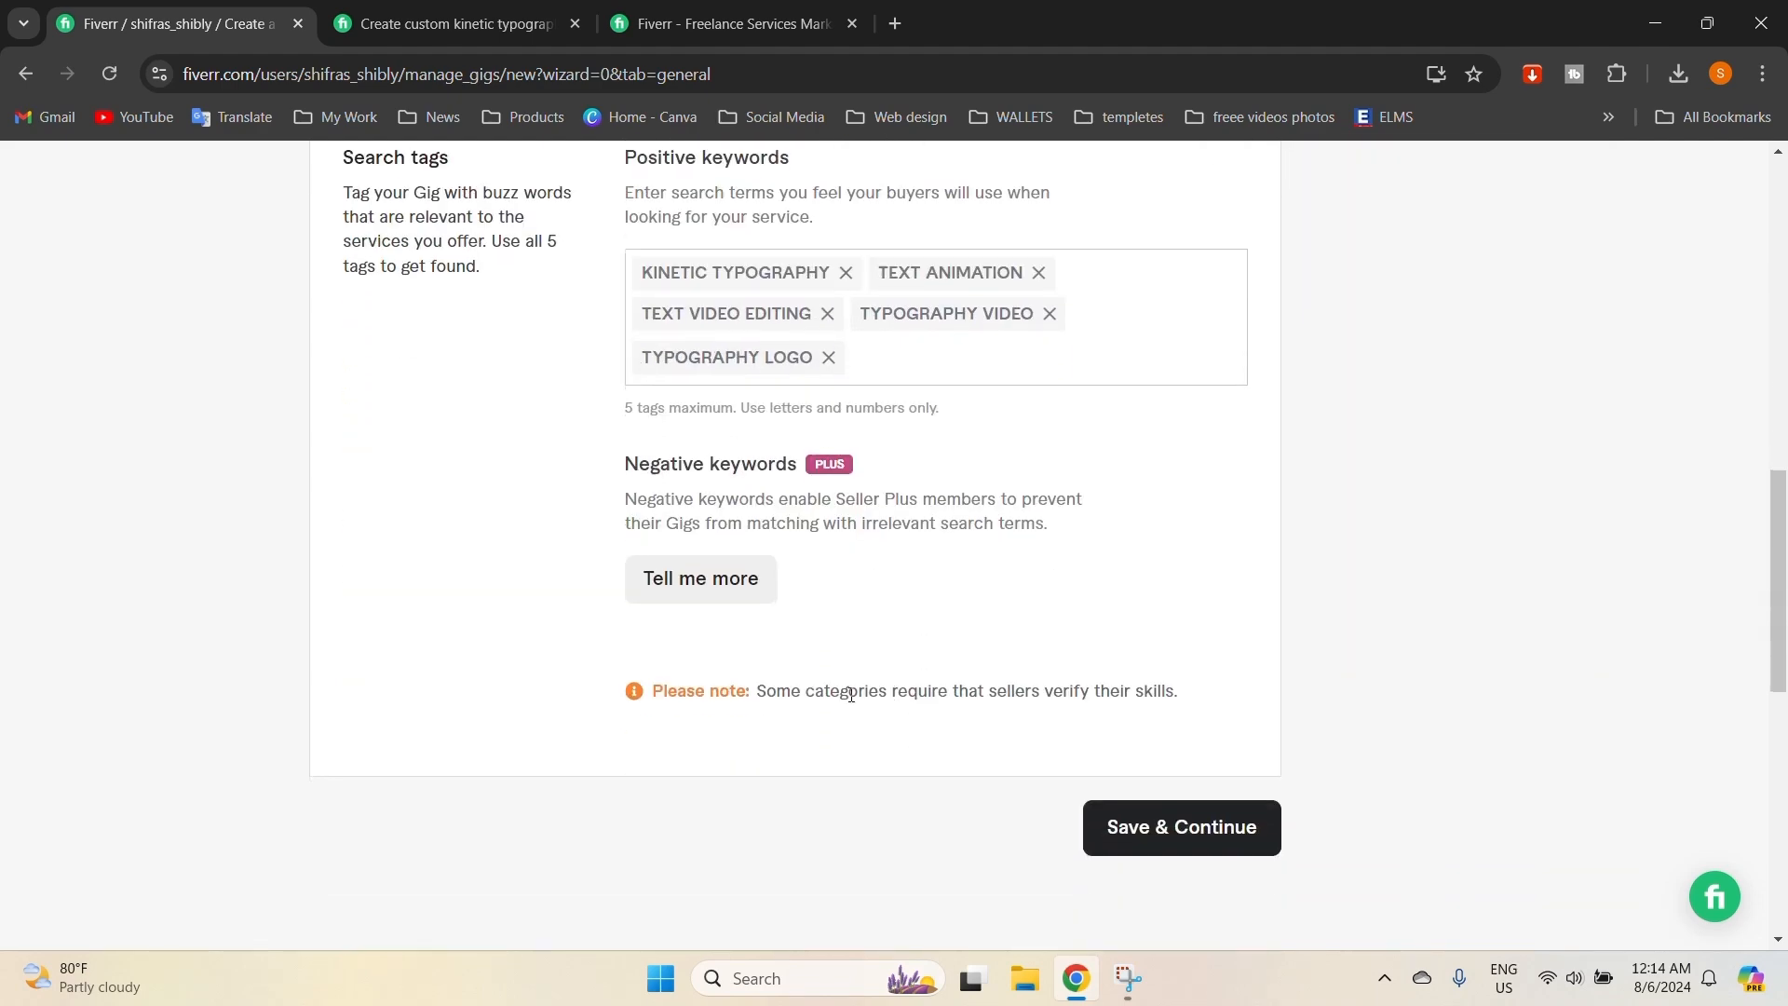
click(1182, 834)
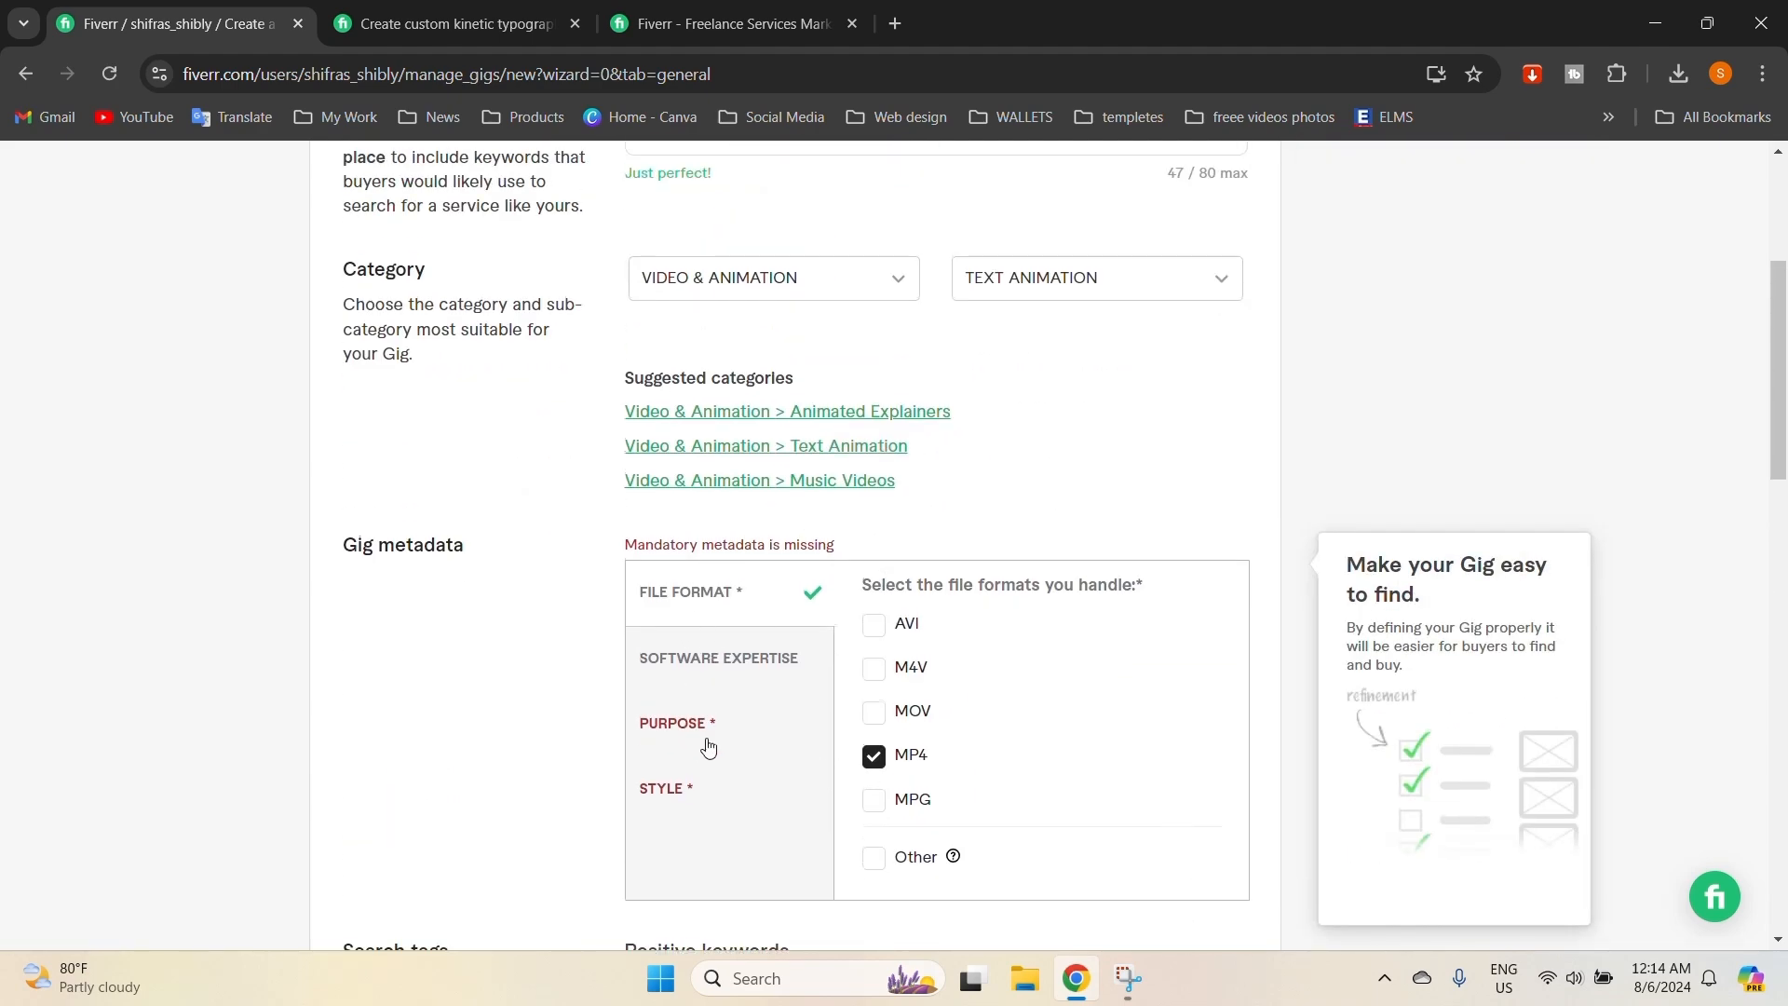
Mark the gig's purpose metadata as marketing & advertising, corporate communication, and education & training.
scroll(707, 742, down, 2)
click(681, 498)
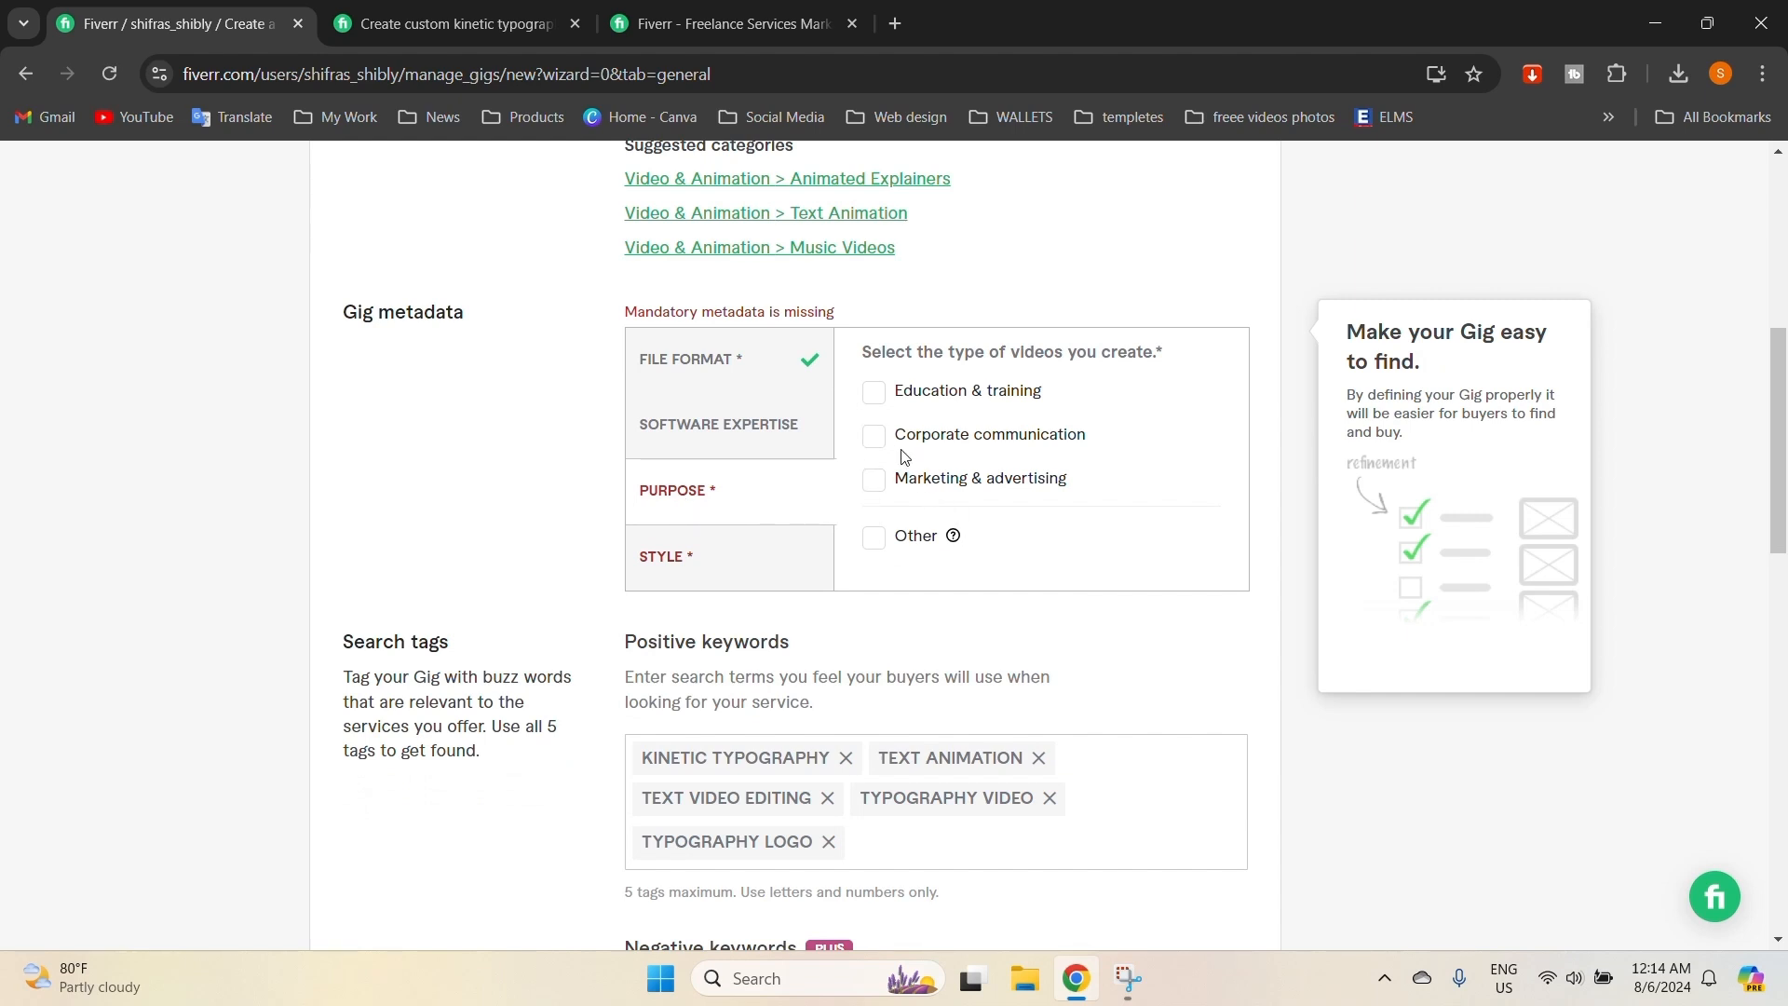
click(873, 479)
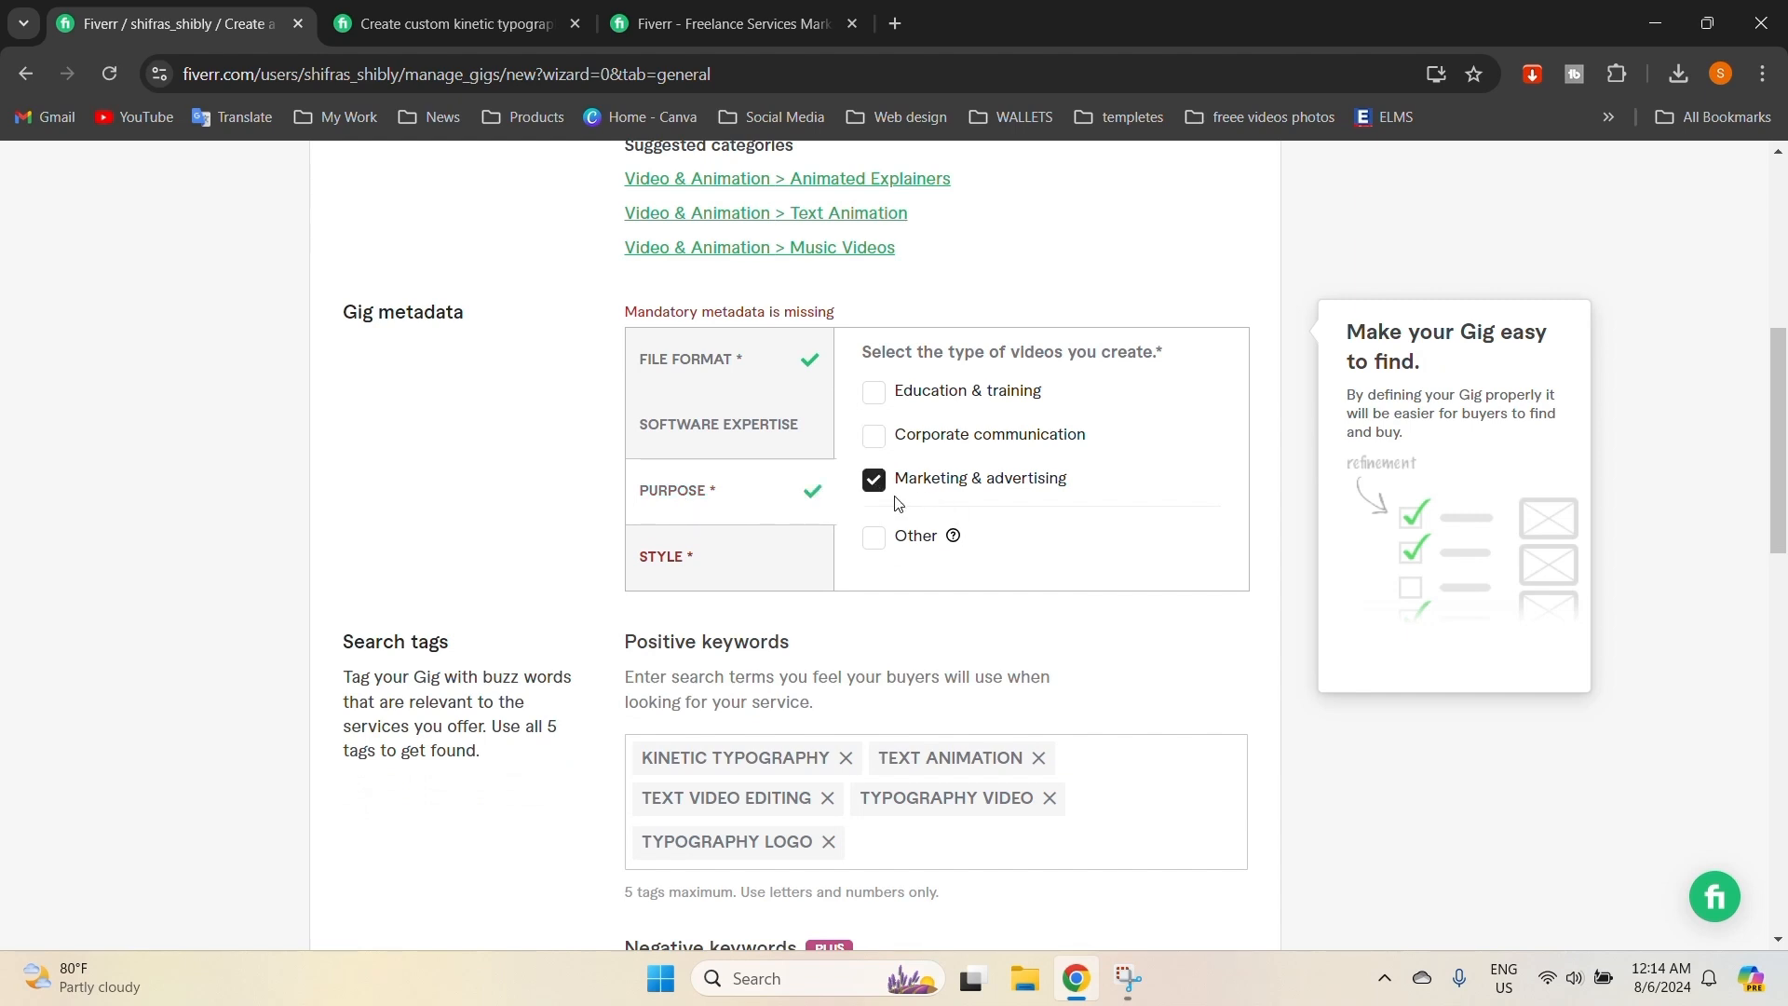
click(873, 434)
click(873, 391)
Choose After Effects as the software expertise in the gig metadata.
click(703, 563)
click(735, 437)
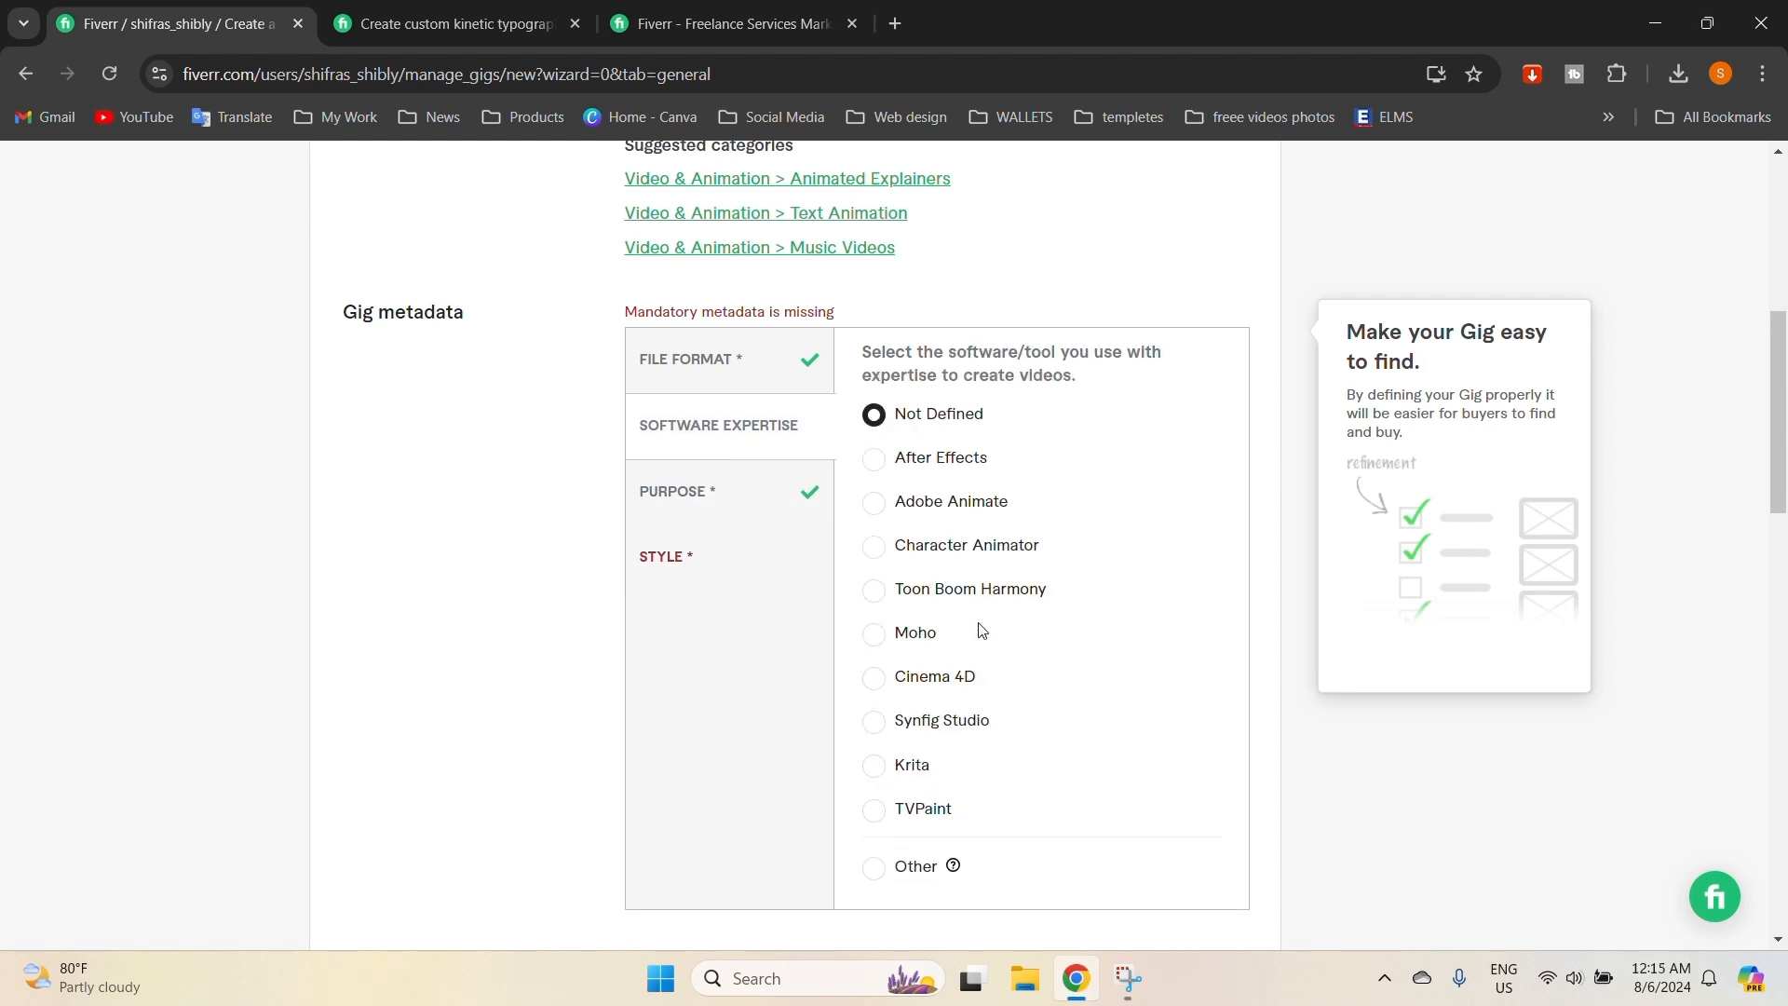
scroll(993, 626, down, 1)
scroll(993, 625, down, 1)
scroll(994, 627, up, 2)
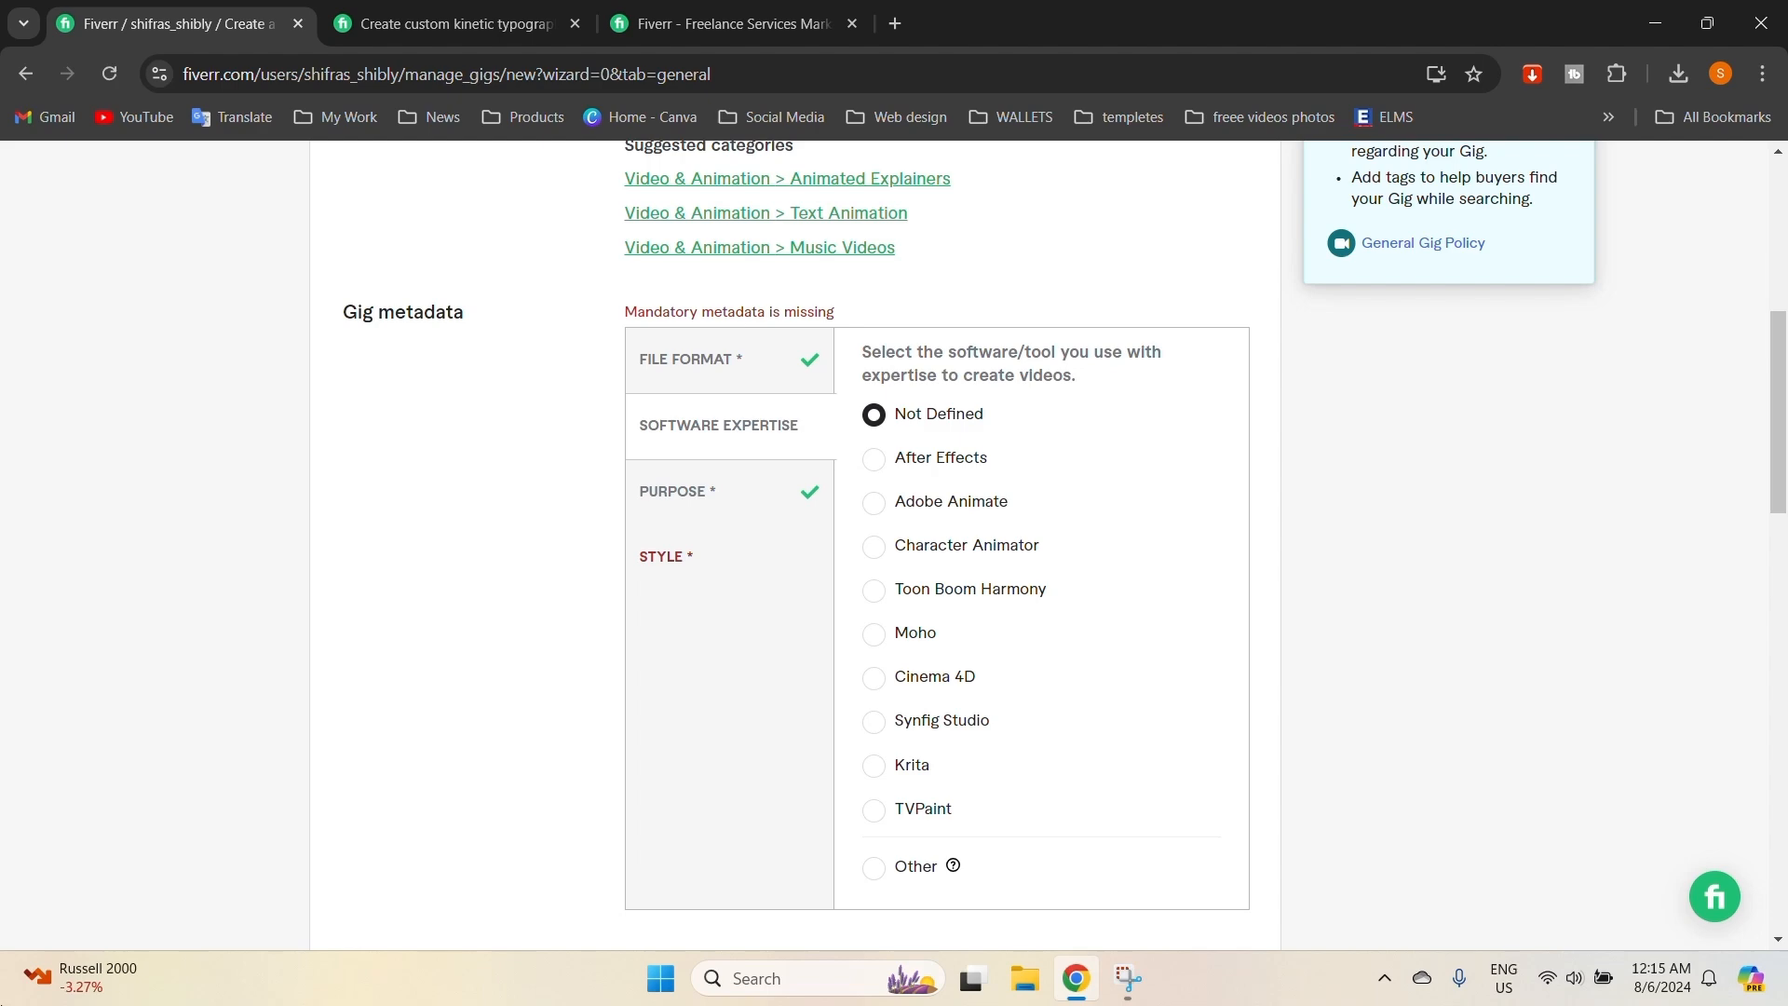
click(874, 457)
Select the 3D style alongside 2D in the gig metadata, then save the overview and continue to pricing.
scroll(1289, 571, down, 6)
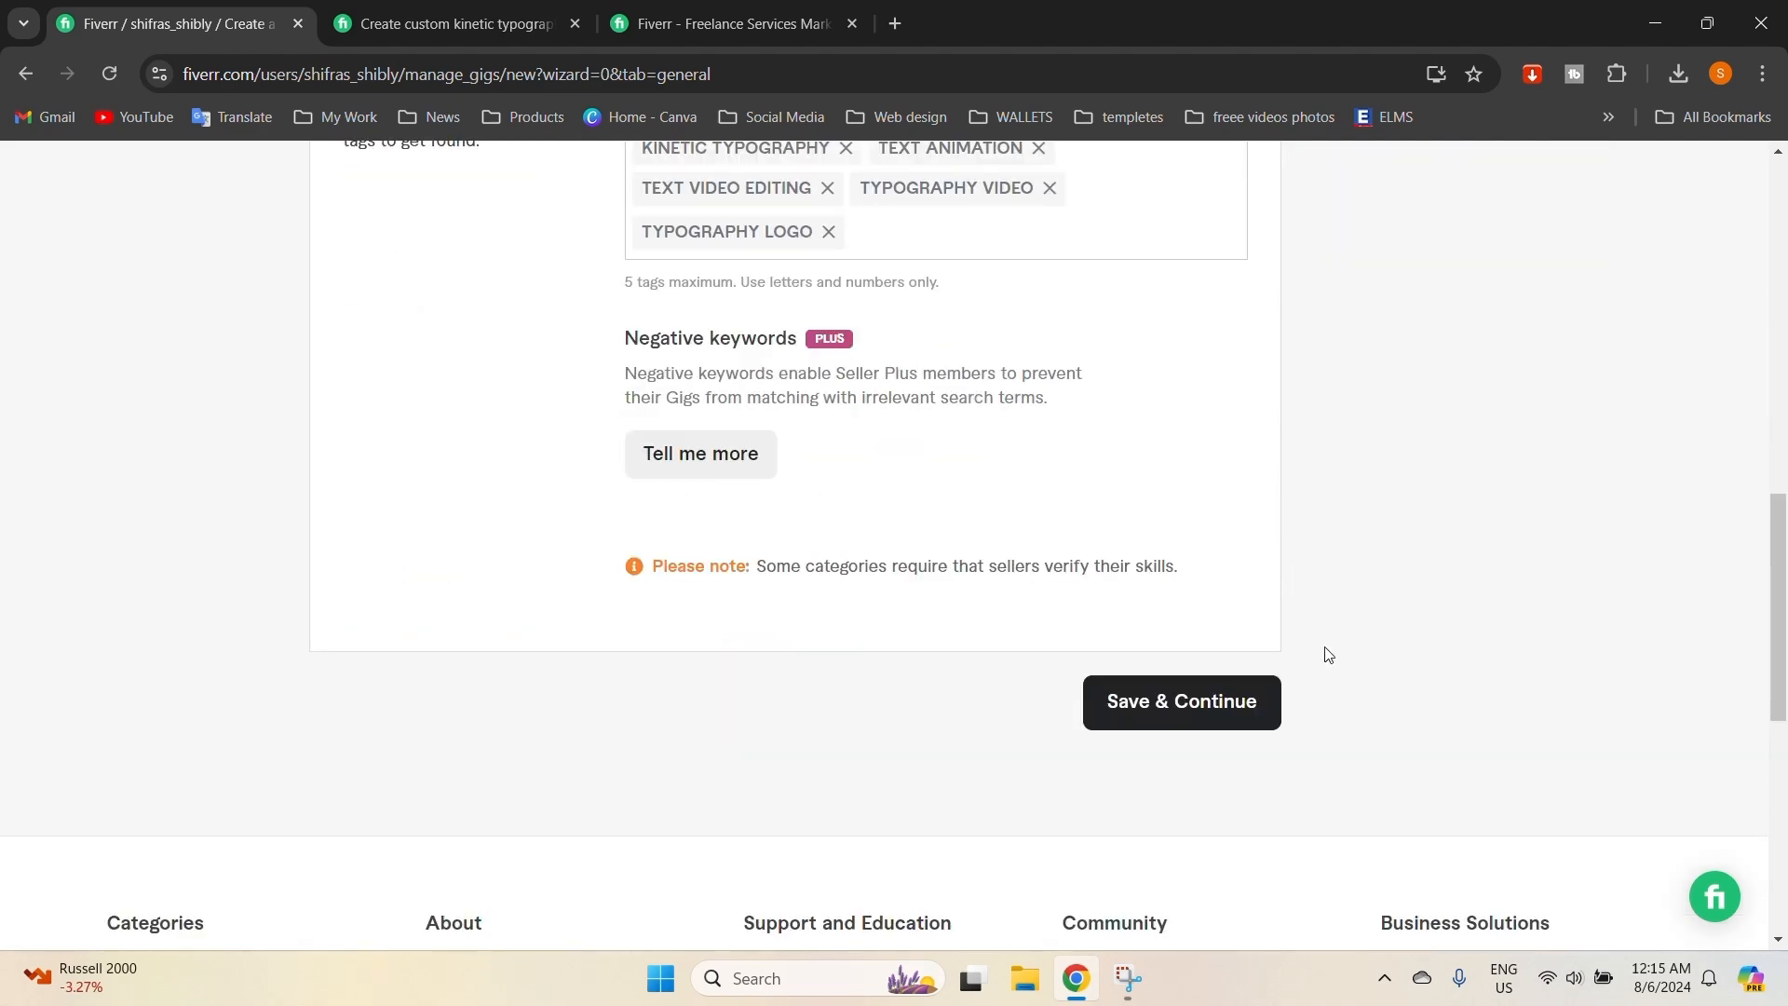
scroll(1125, 626, up, 5)
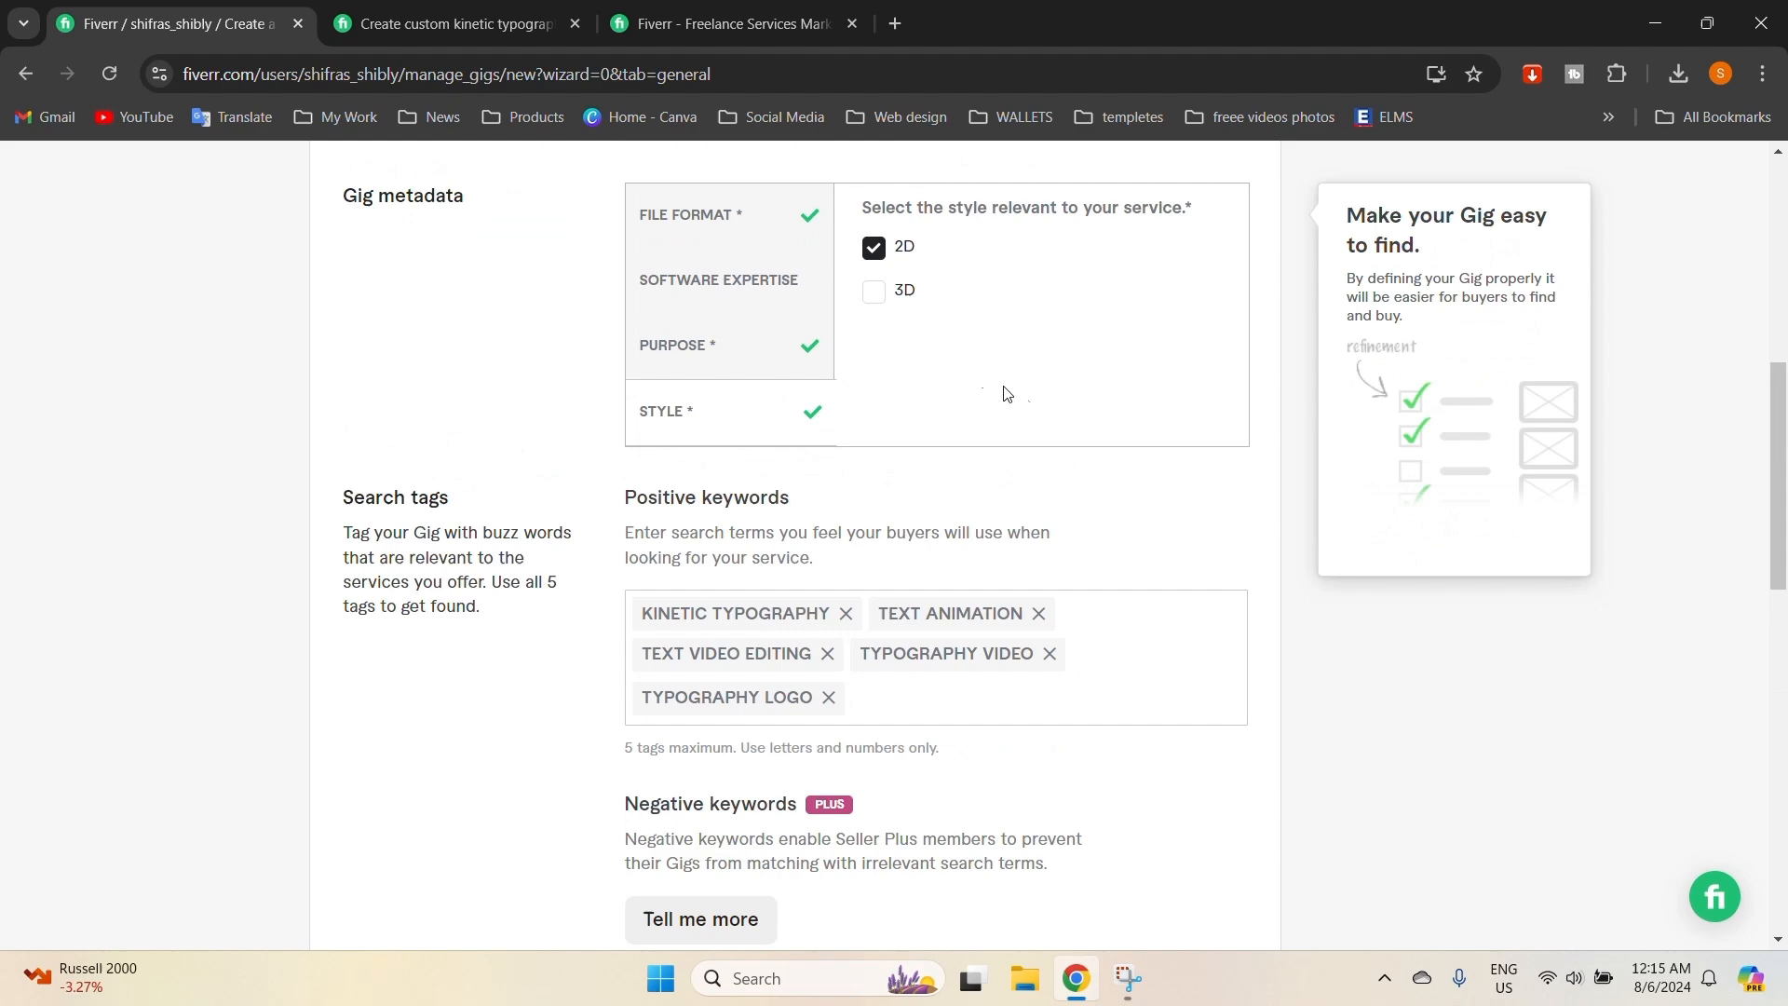
click(873, 288)
scroll(937, 403, down, 1)
scroll(1130, 471, down, 7)
scroll(1257, 587, up, 1)
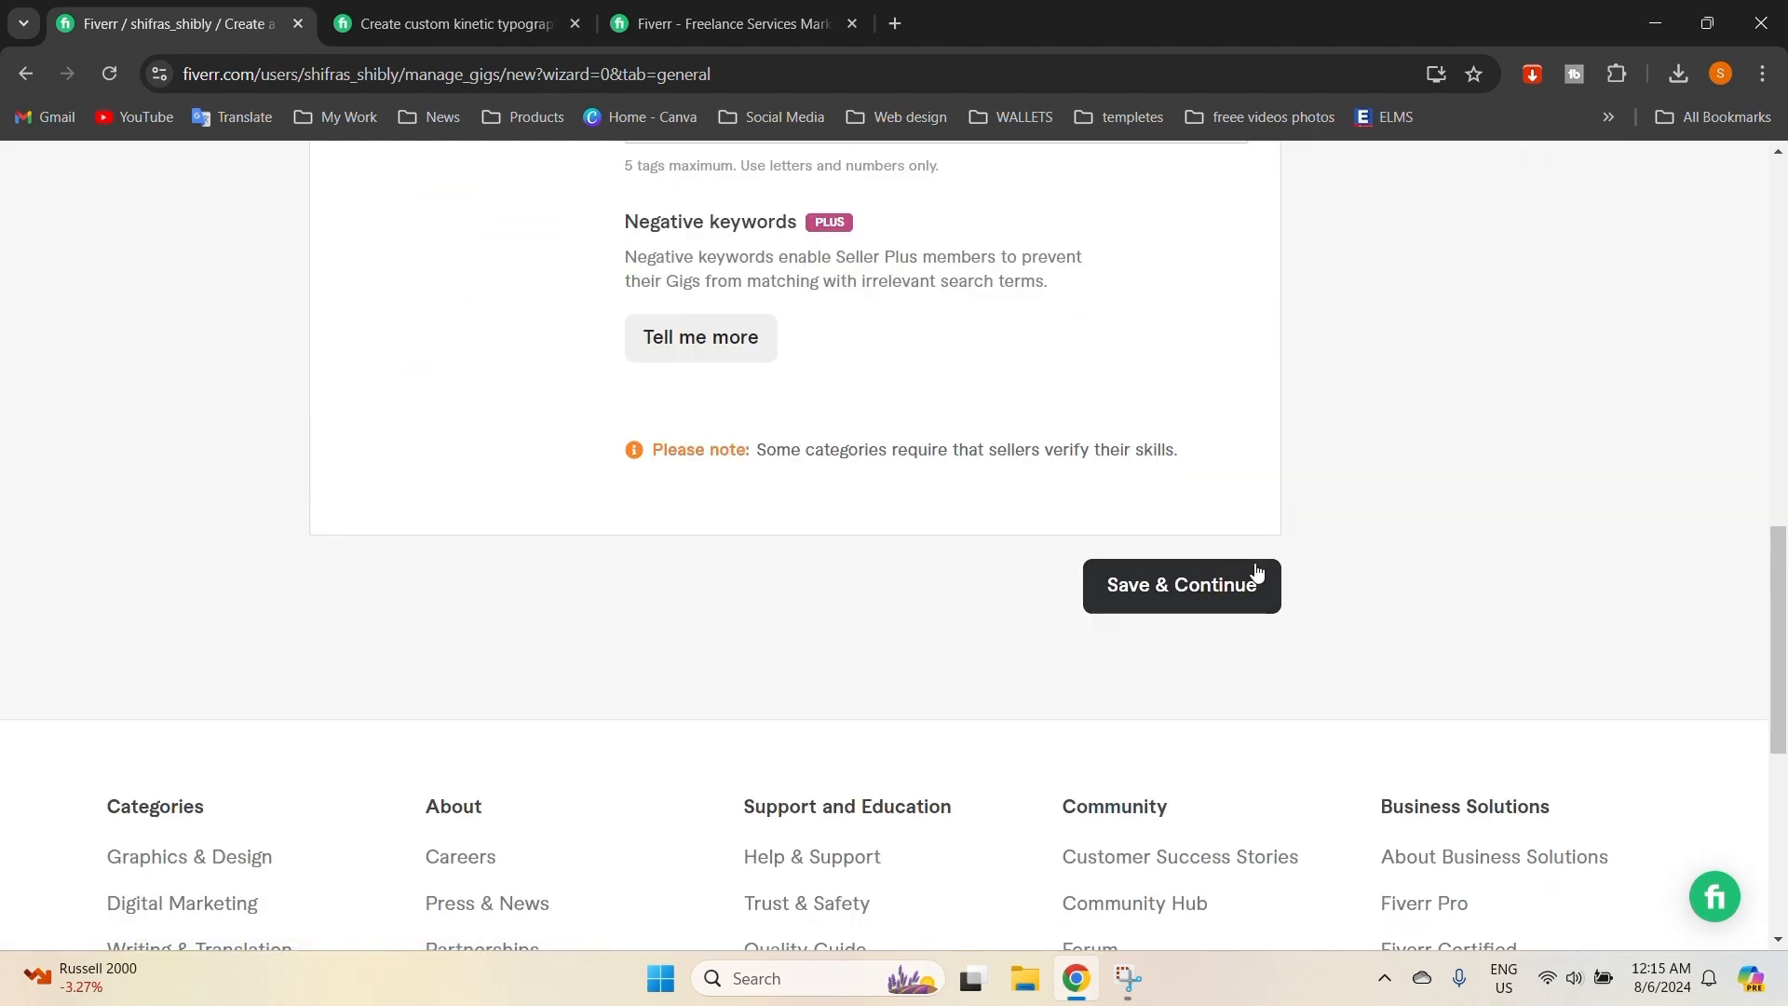
click(1205, 589)
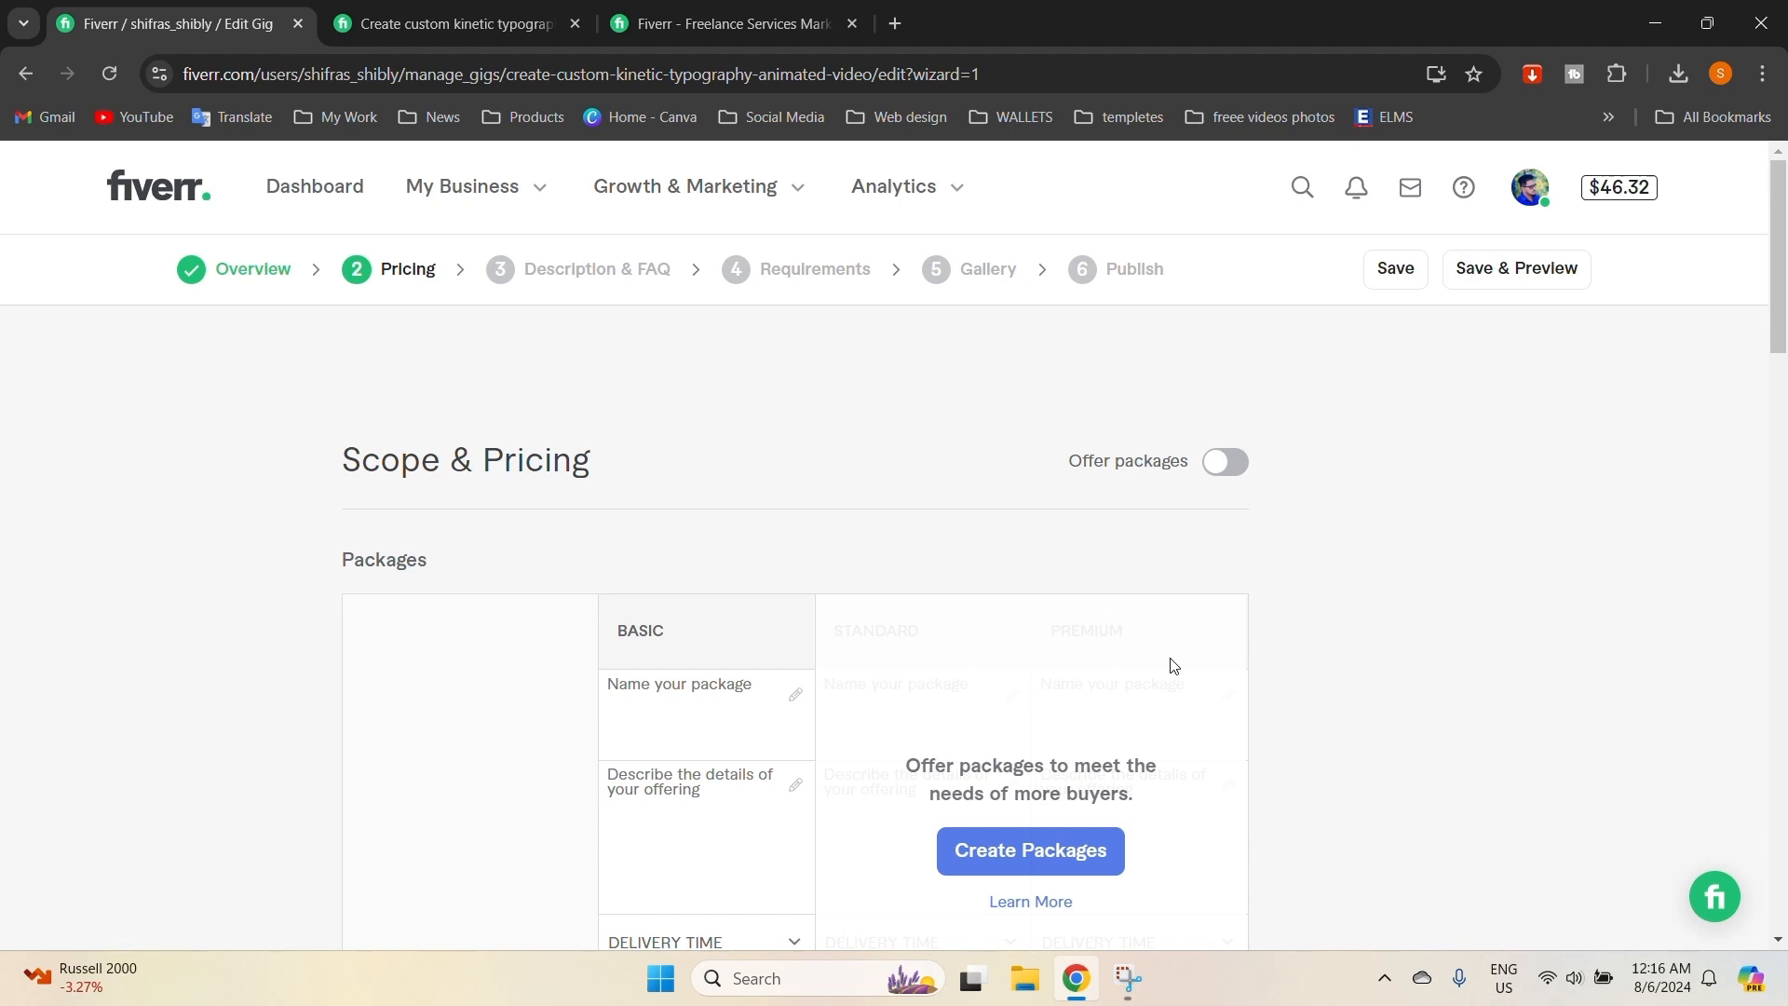
Enable Basic, Standard and Premium packages for the gig and open the Basic package's delivery time options.
scroll(1070, 619, down, 2)
click(1070, 618)
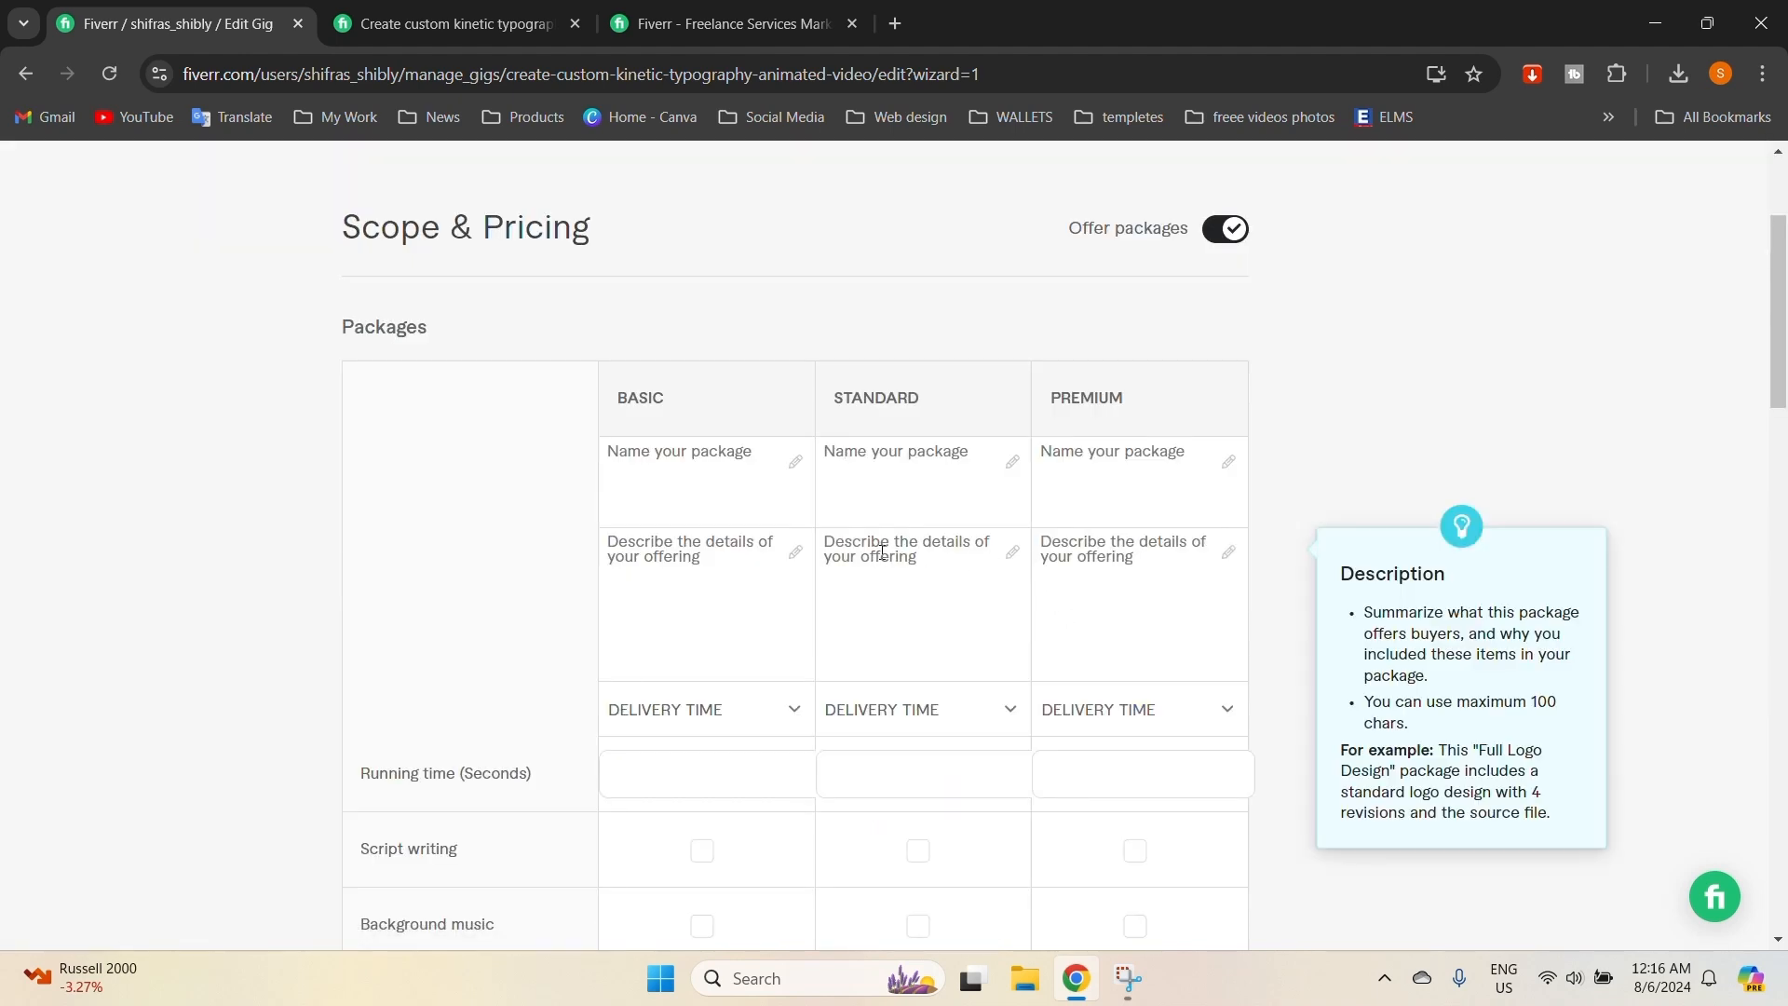
click(790, 713)
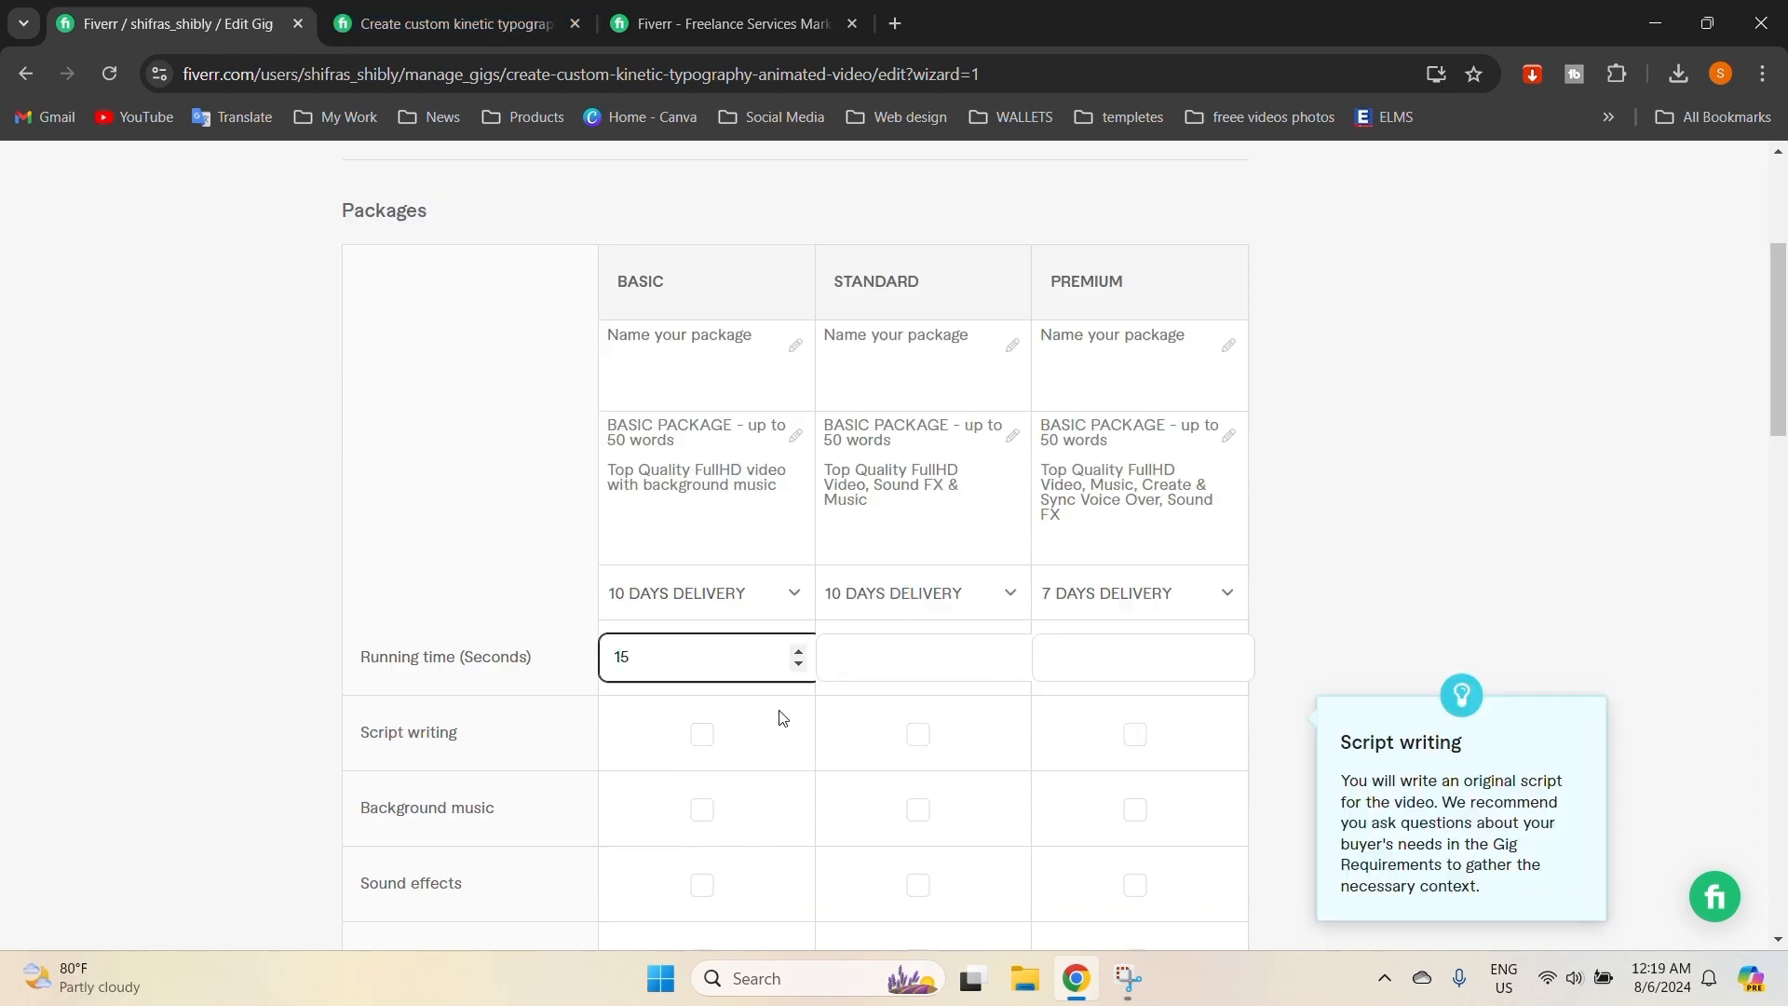
Set the running time to 25 seconds for the Standard package and 30 seconds for the Premium package.
click(877, 667)
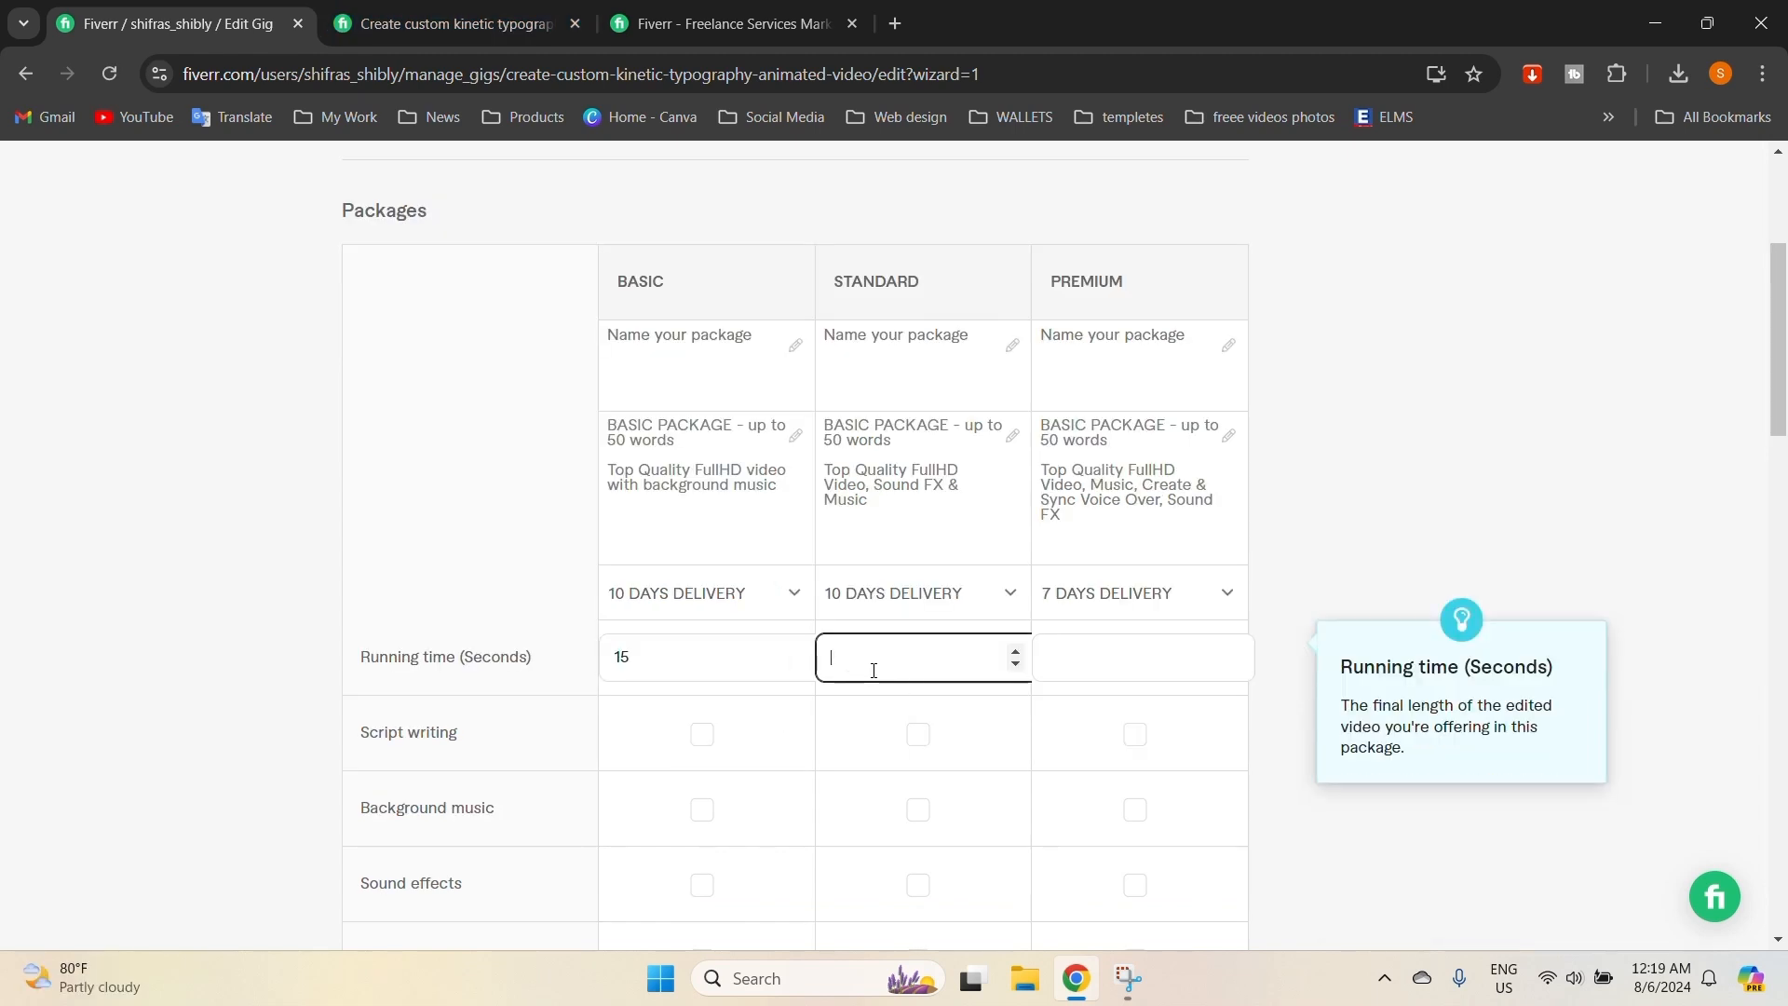
click(1143, 668)
text(30)
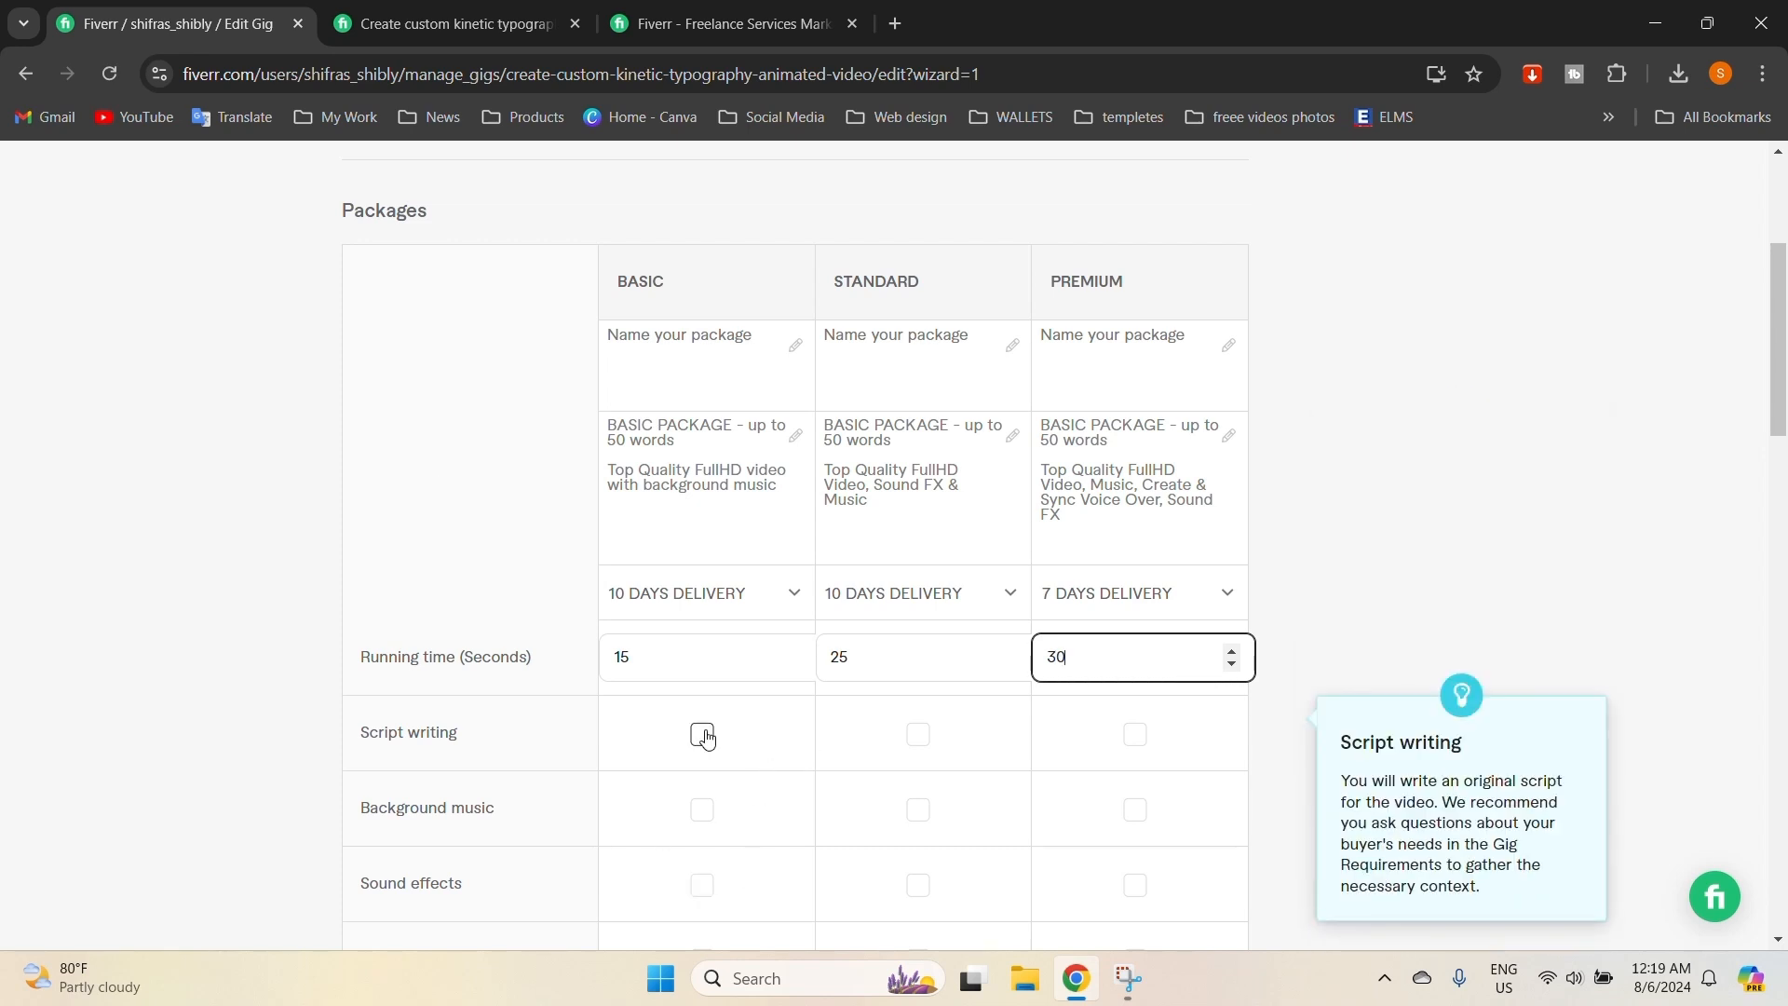
Include background music in the Basic package and check it against the package description.
scroll(703, 736, down, 2)
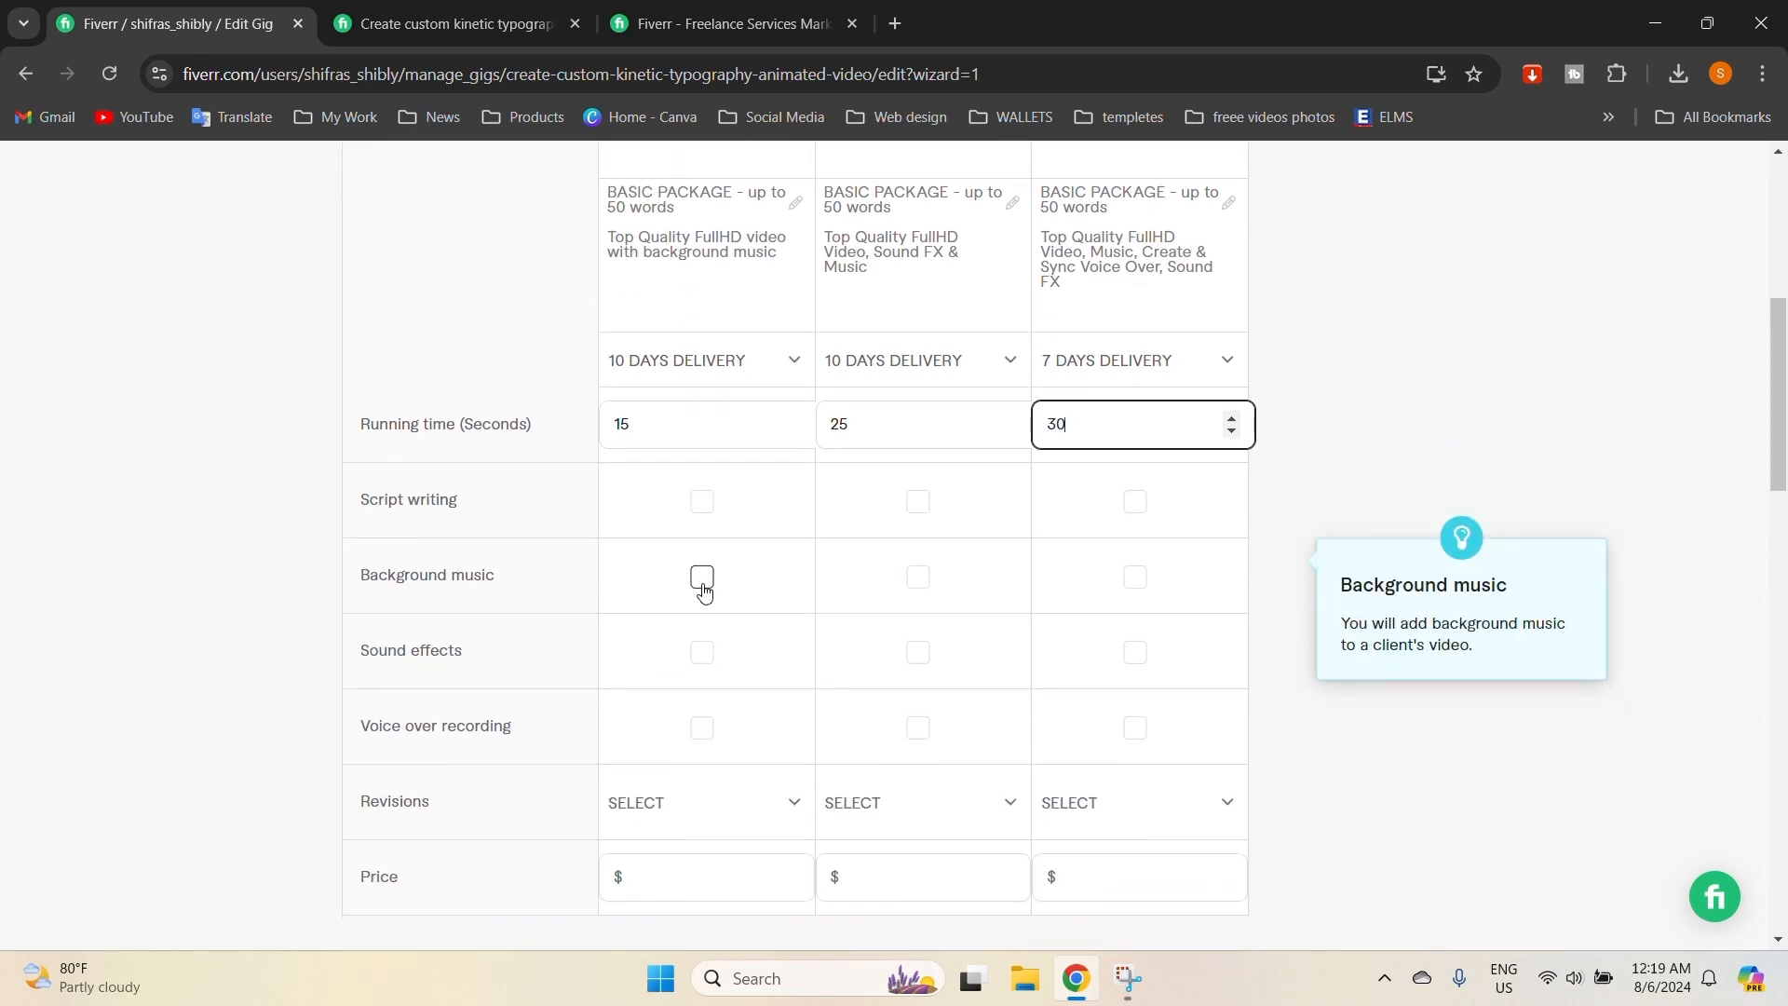
click(704, 585)
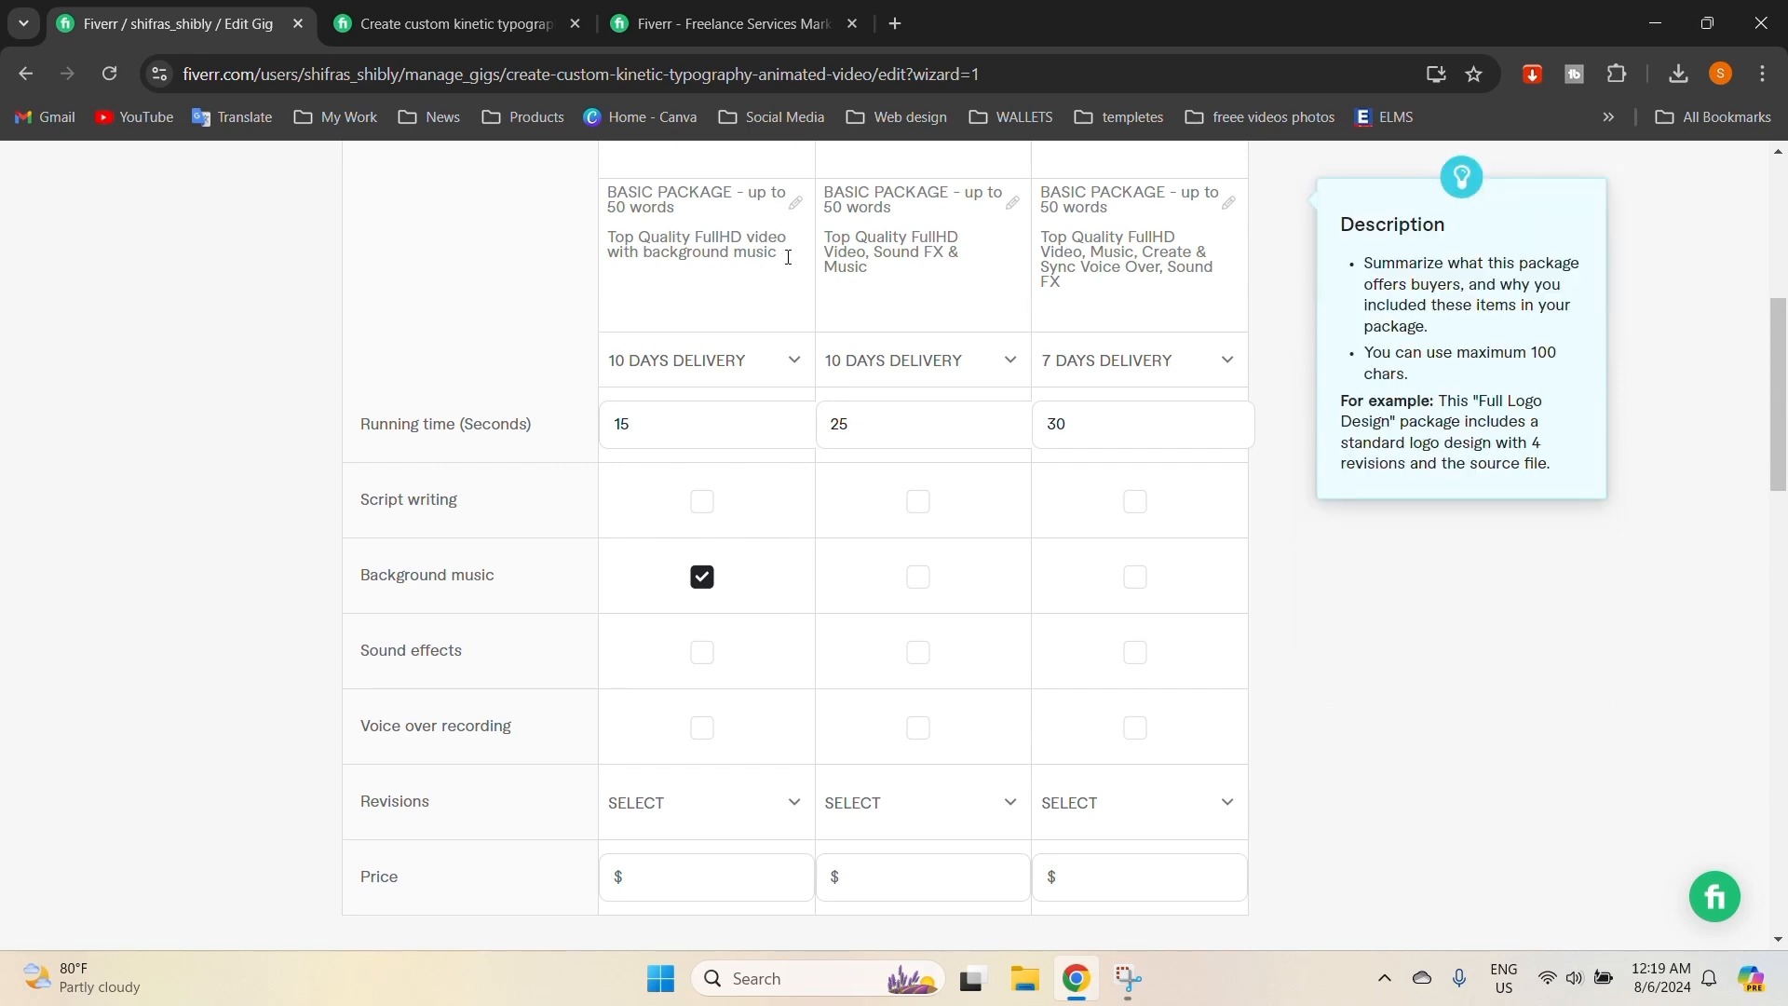
drag(788, 258, 771, 292)
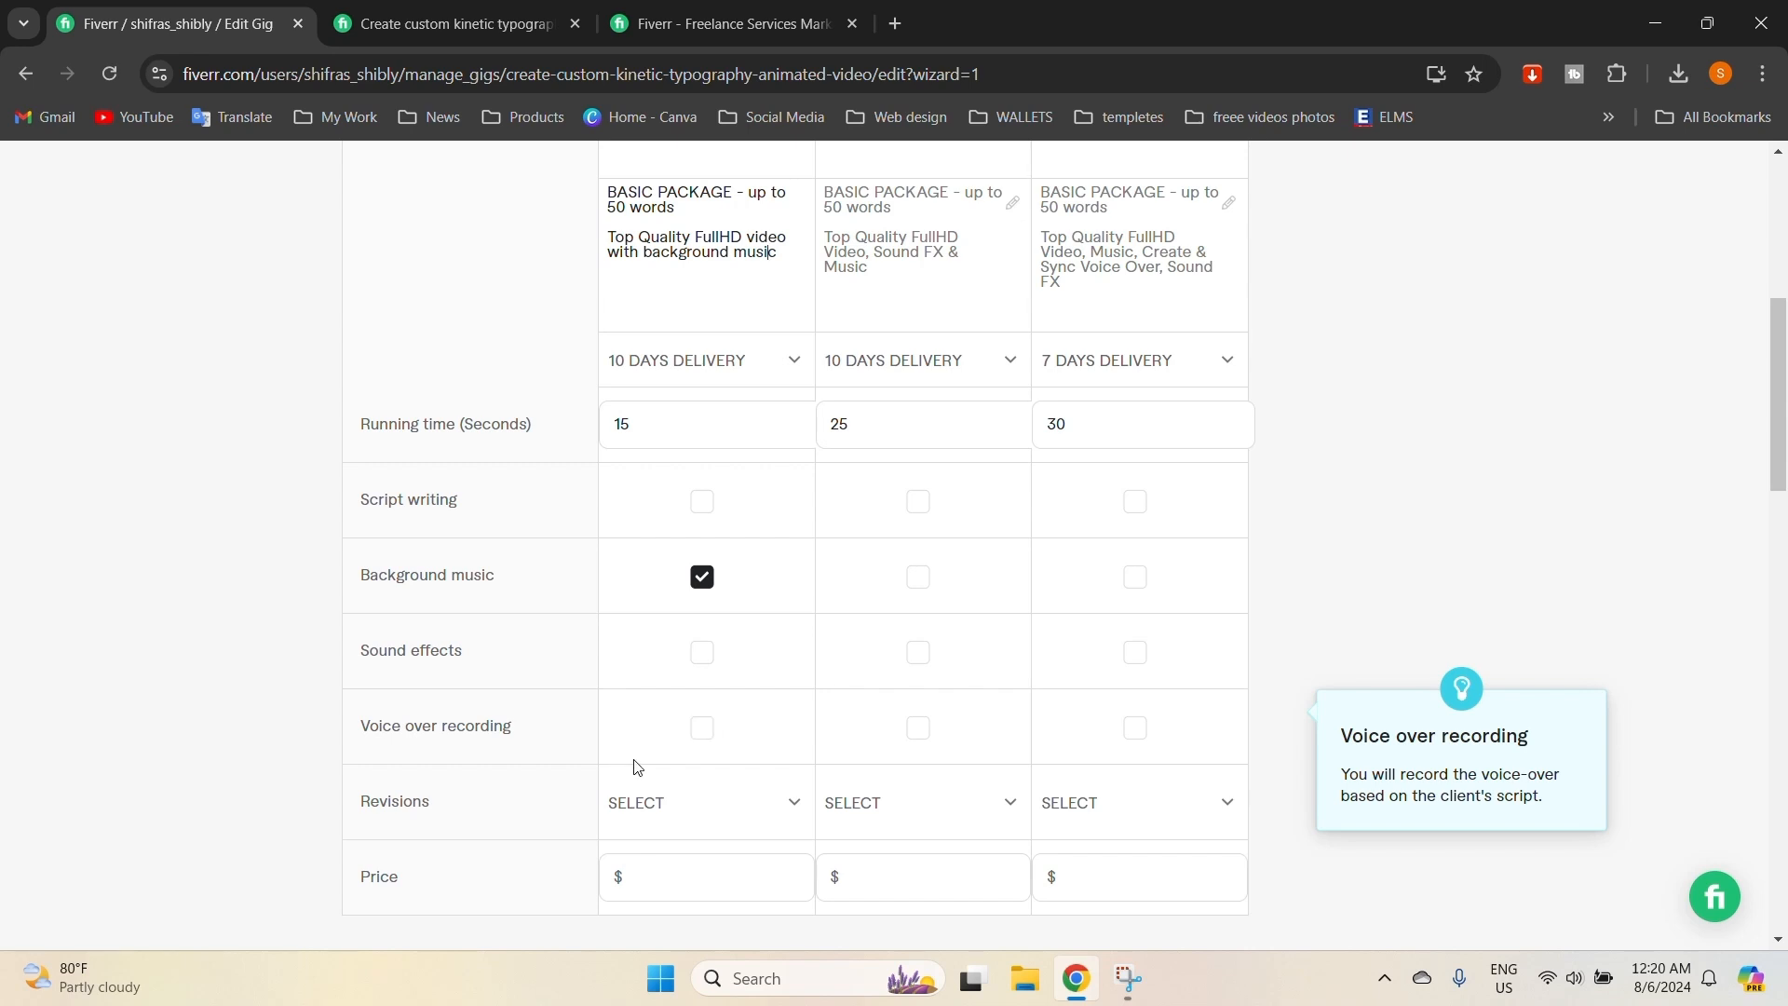
Set the Basic package's number of revisions to 9.
click(793, 803)
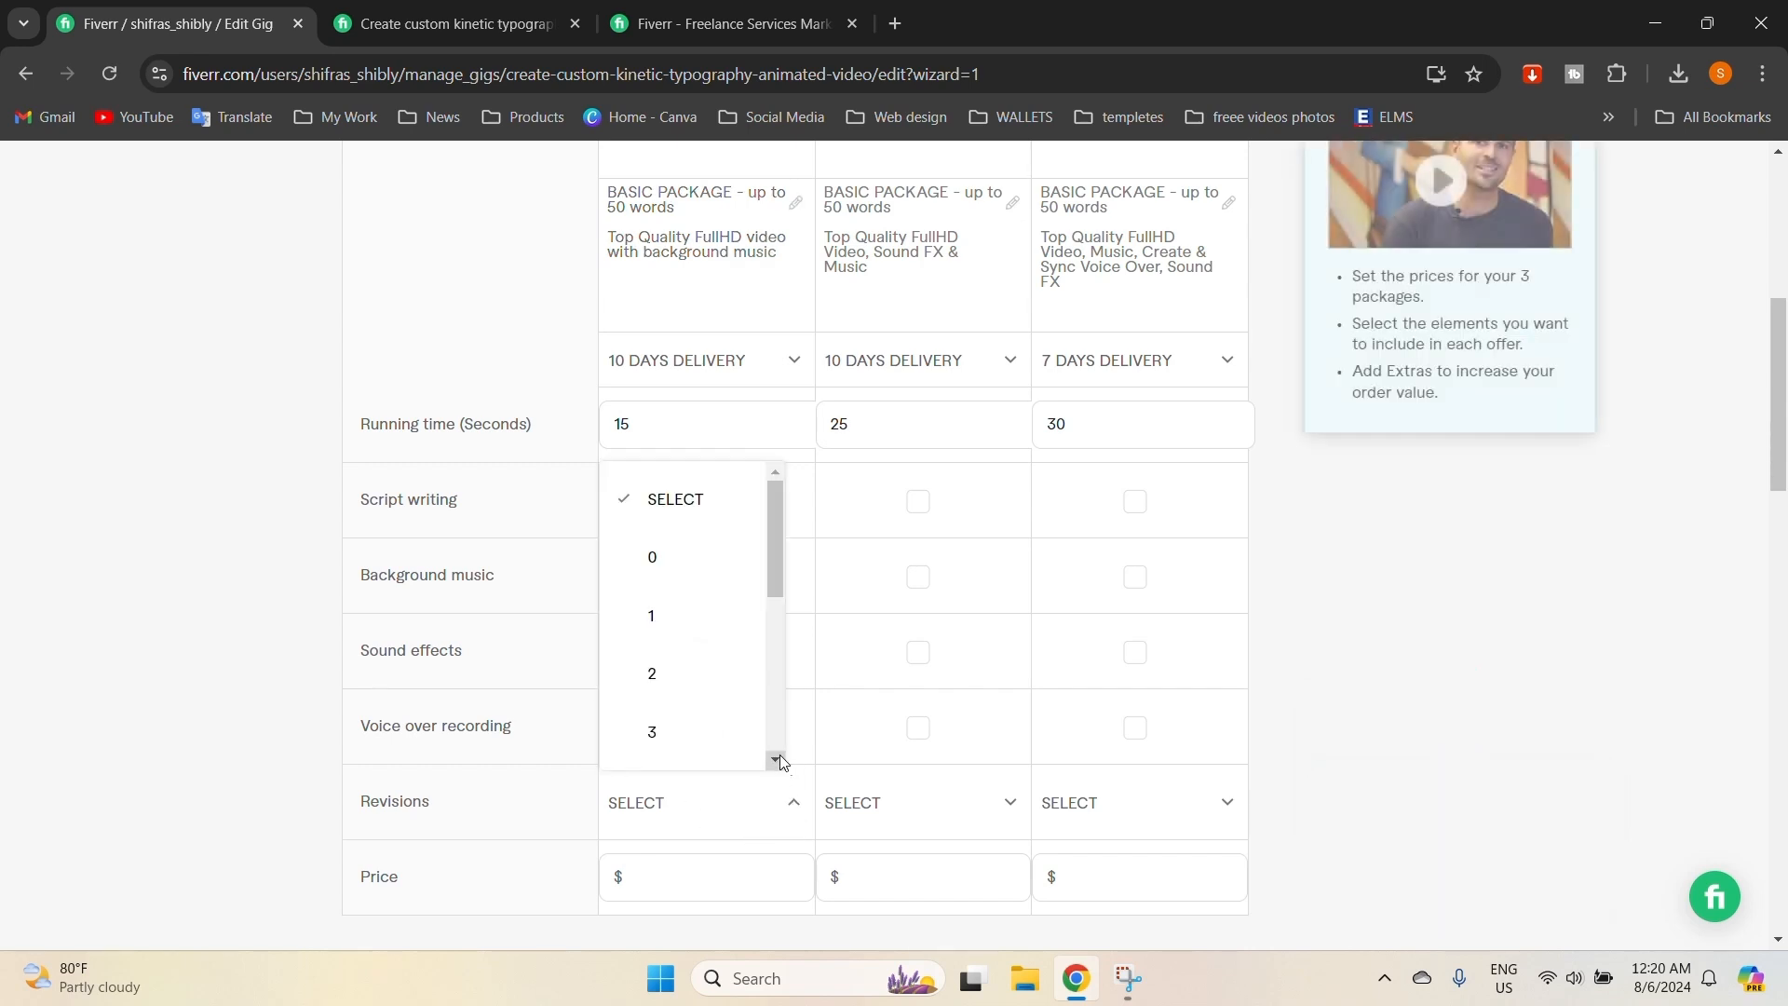
scroll(717, 624, down, 2)
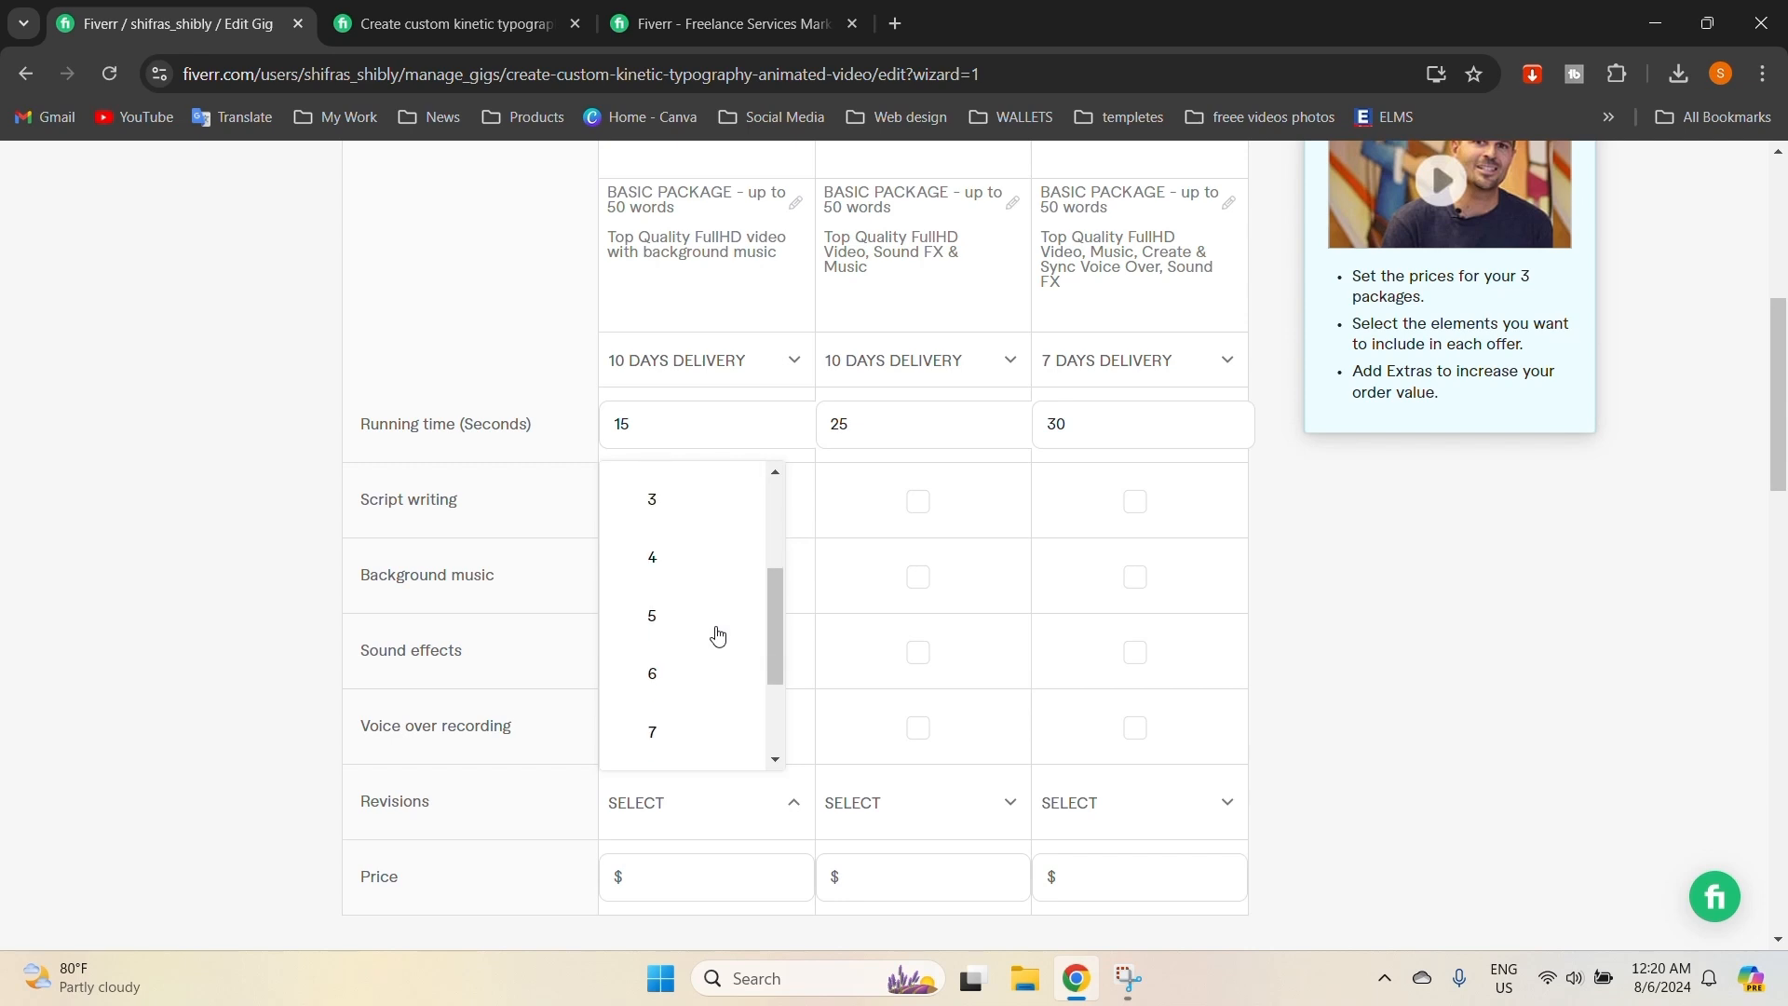
scroll(715, 633, down, 2)
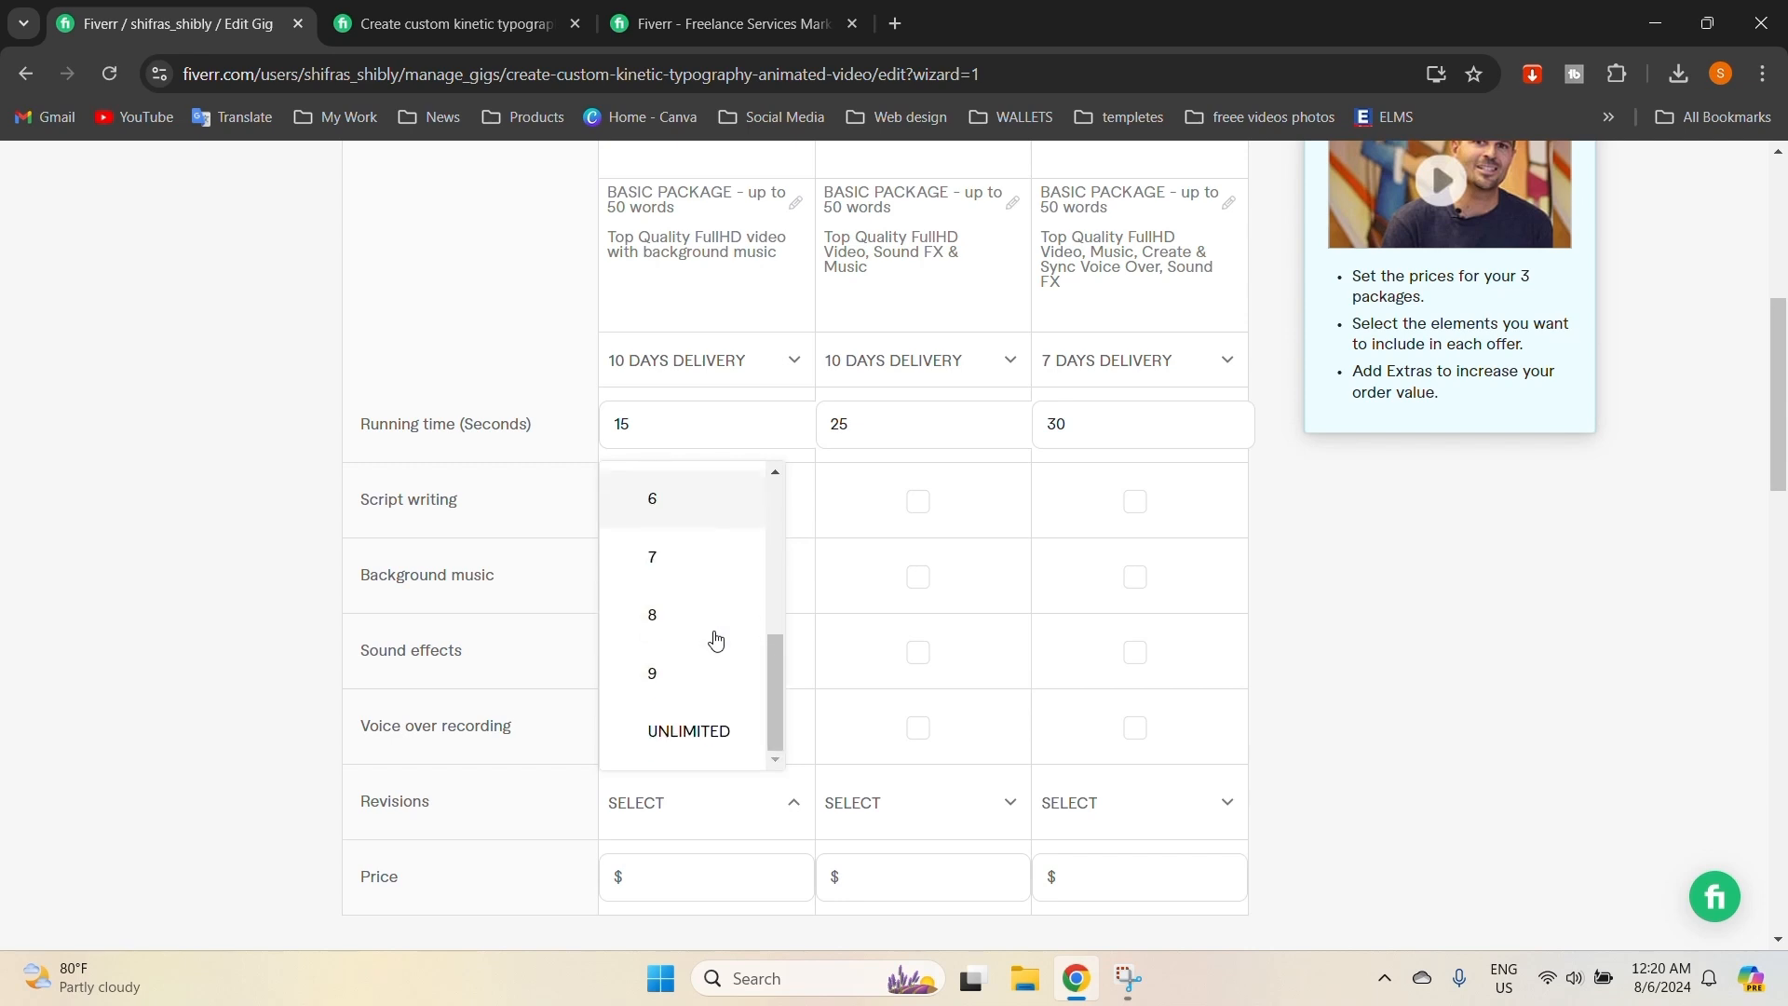
click(723, 685)
Set the Standard package's revisions to 9, matching the Basic package.
click(878, 825)
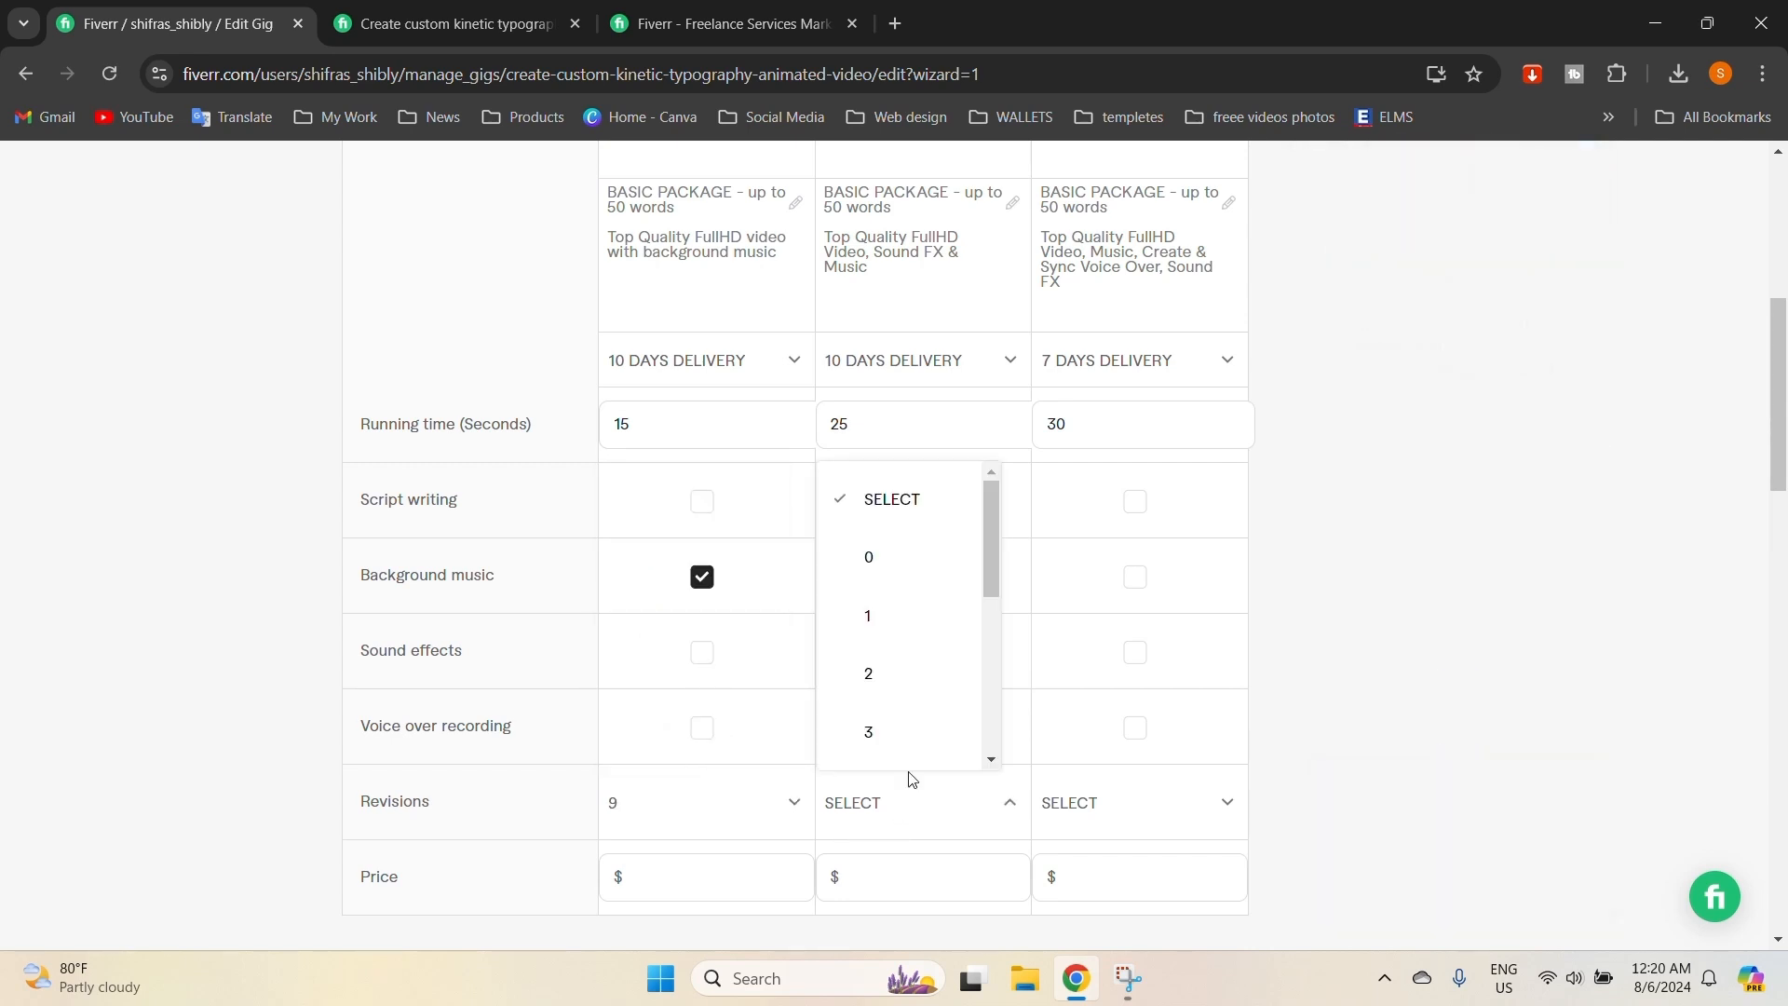
scroll(912, 779, down, 6)
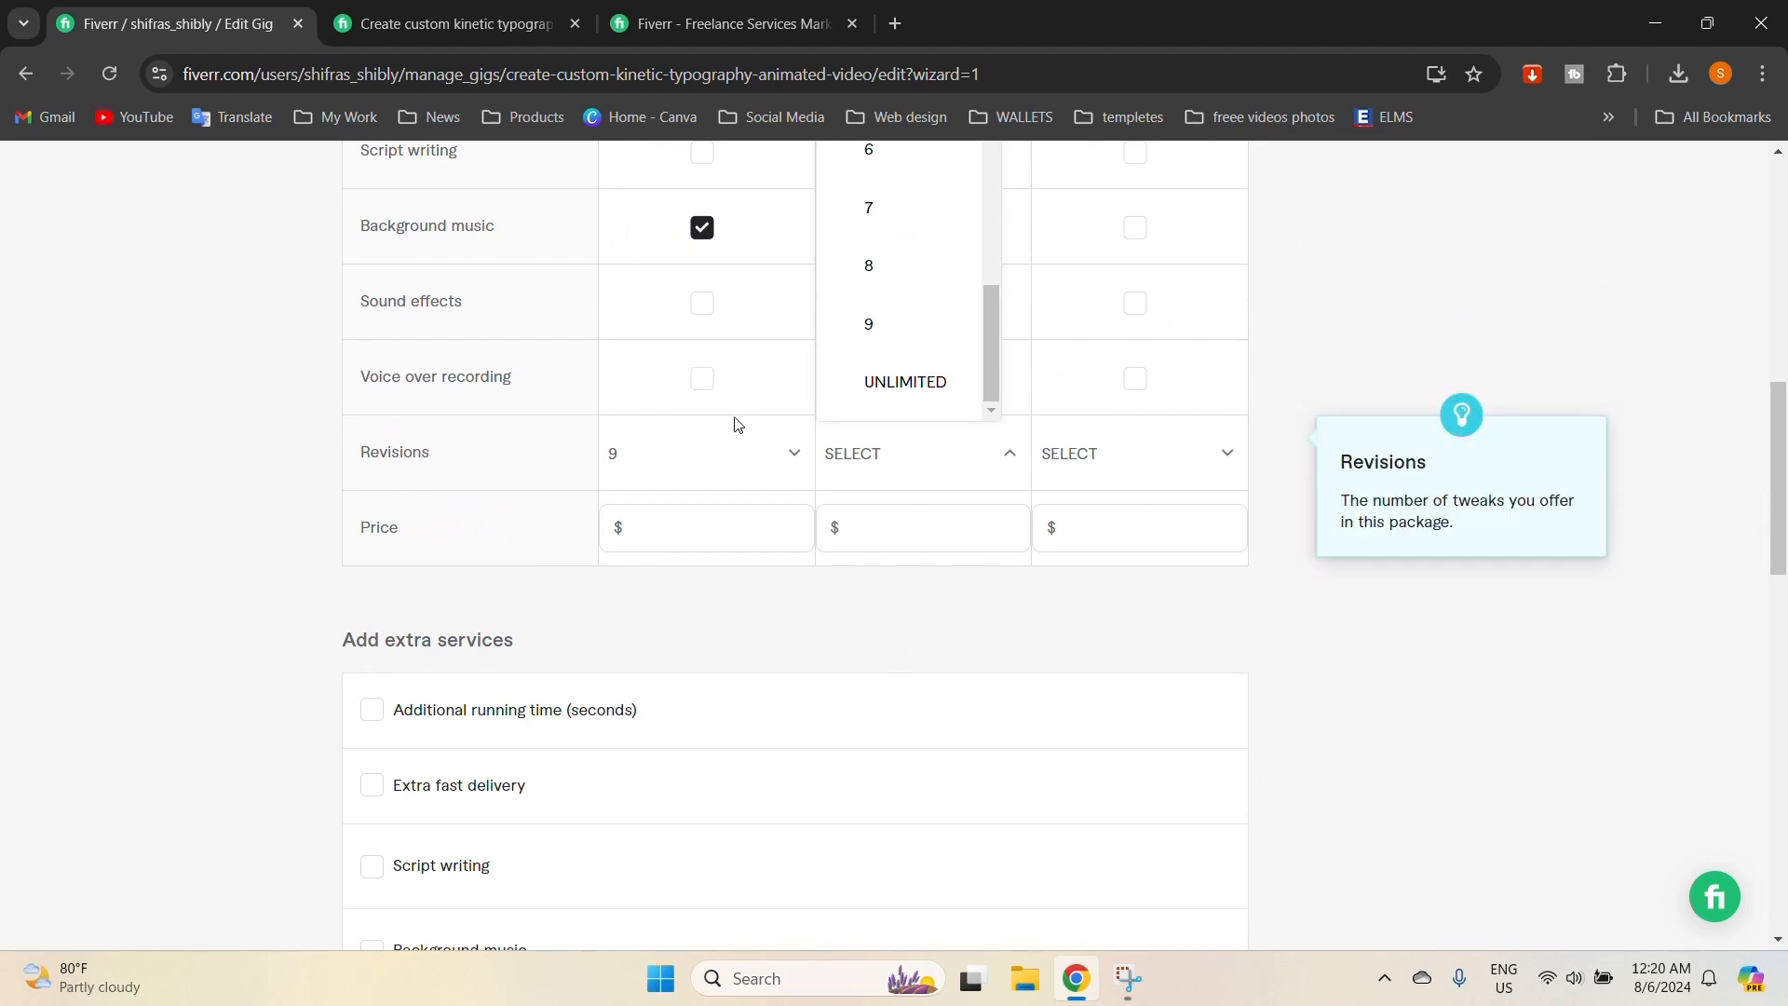
mouse_move(989, 383)
mouse_down()
mouse_move(987, 296)
mouse_move(986, 380)
mouse_up()
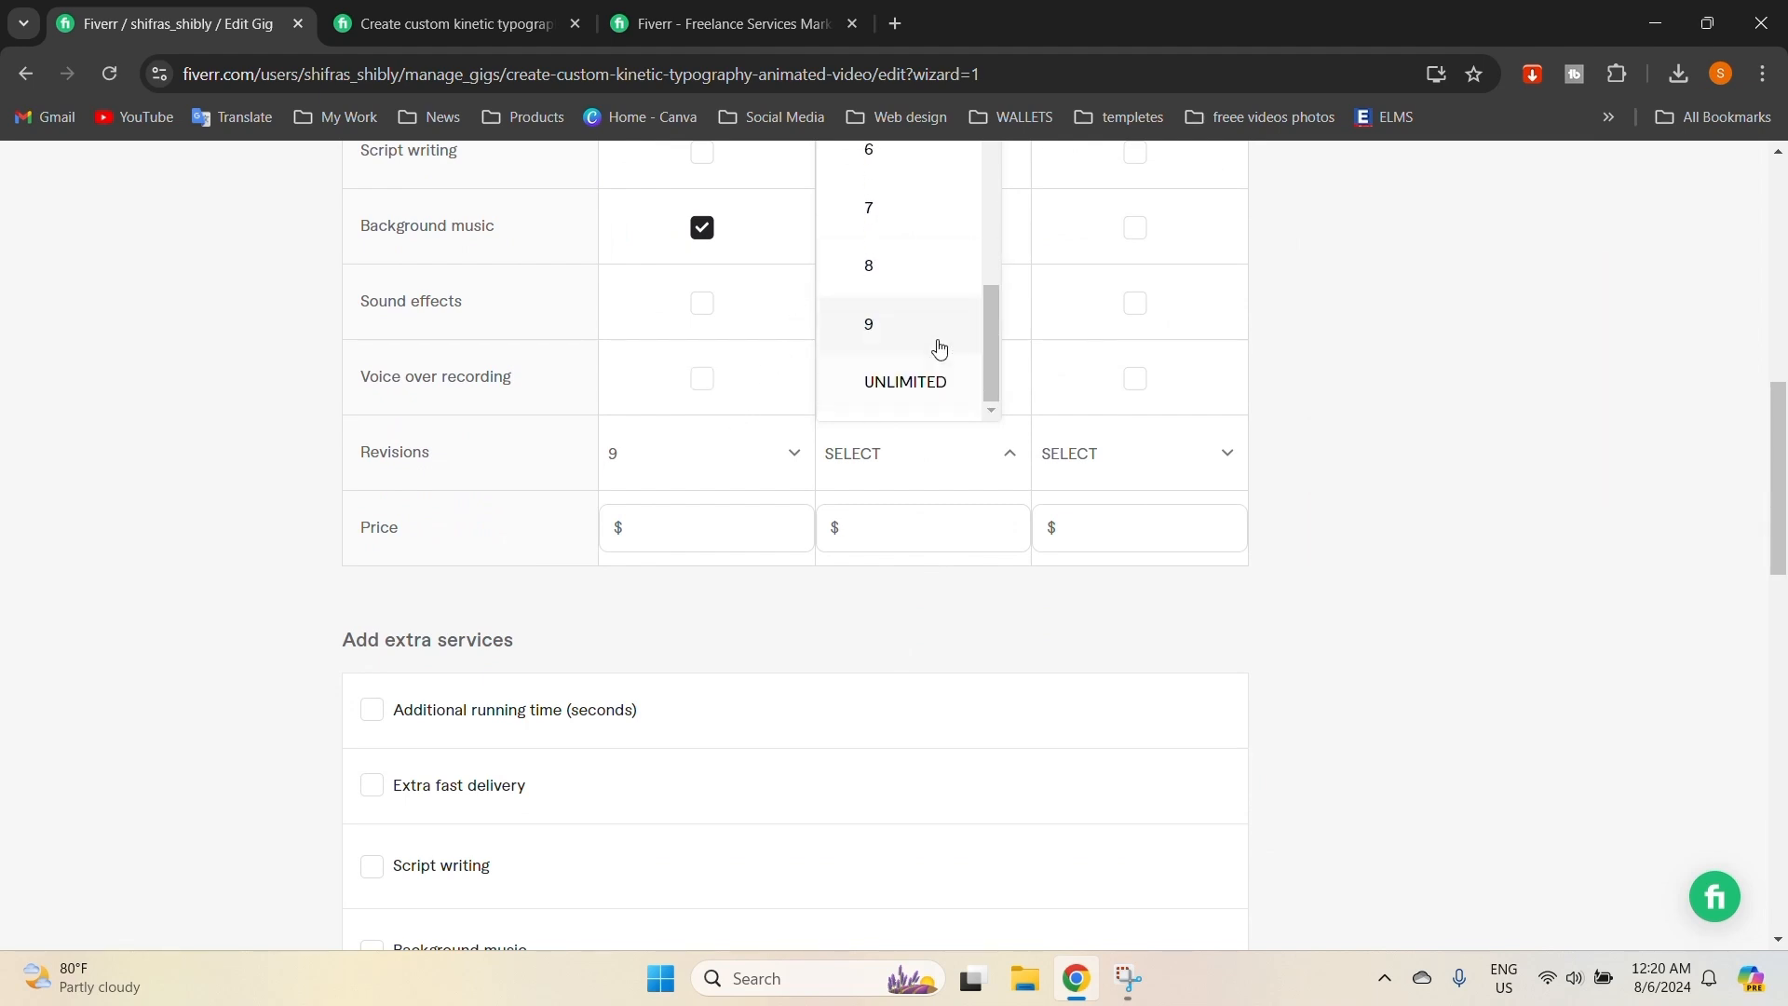
click(718, 472)
click(718, 471)
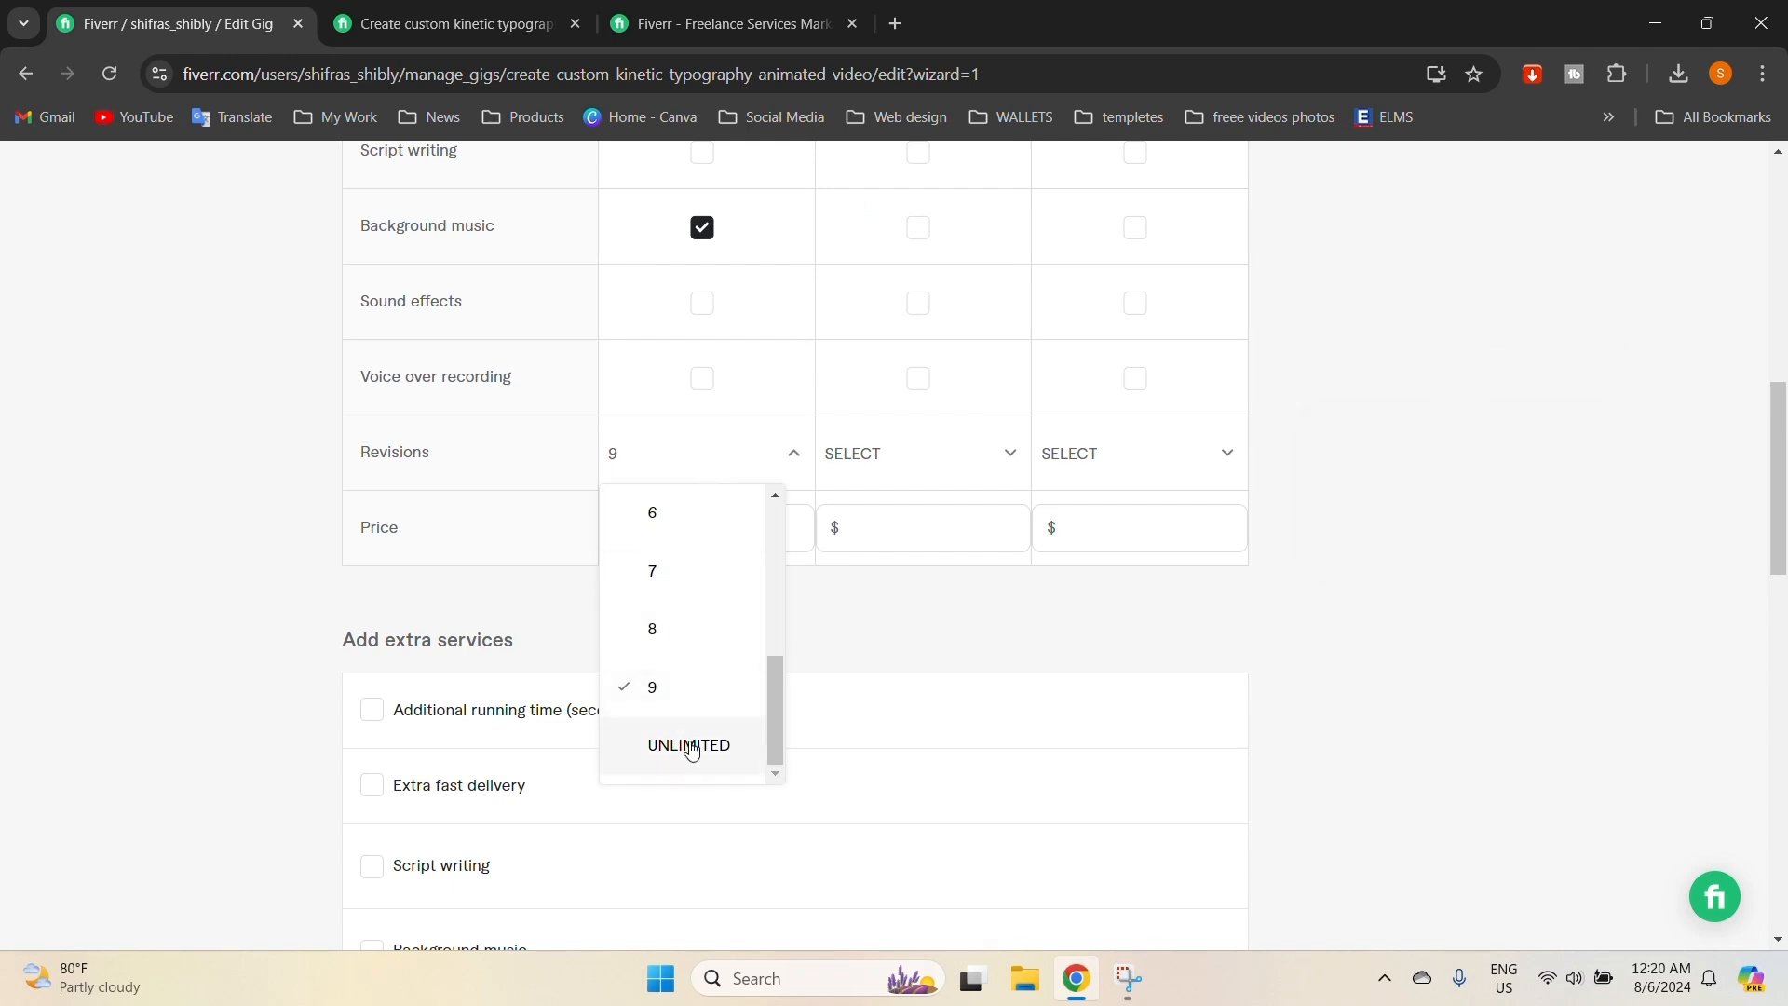
click(926, 470)
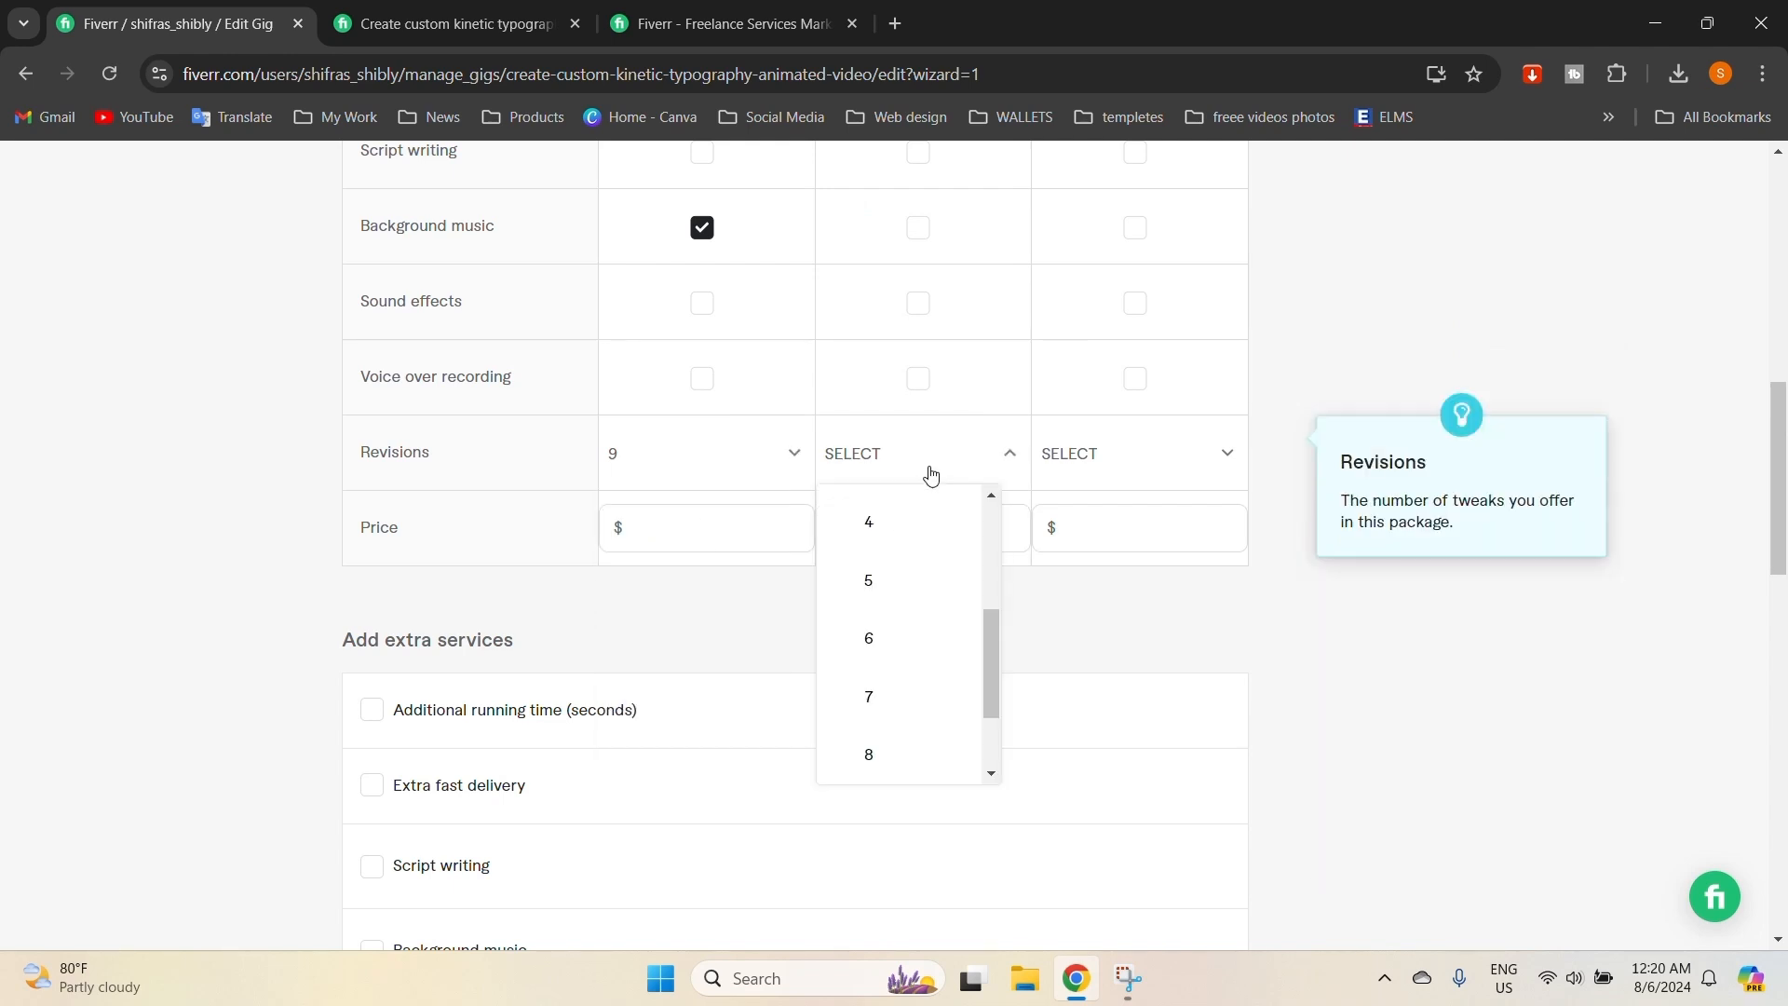
scroll(872, 761, down, 2)
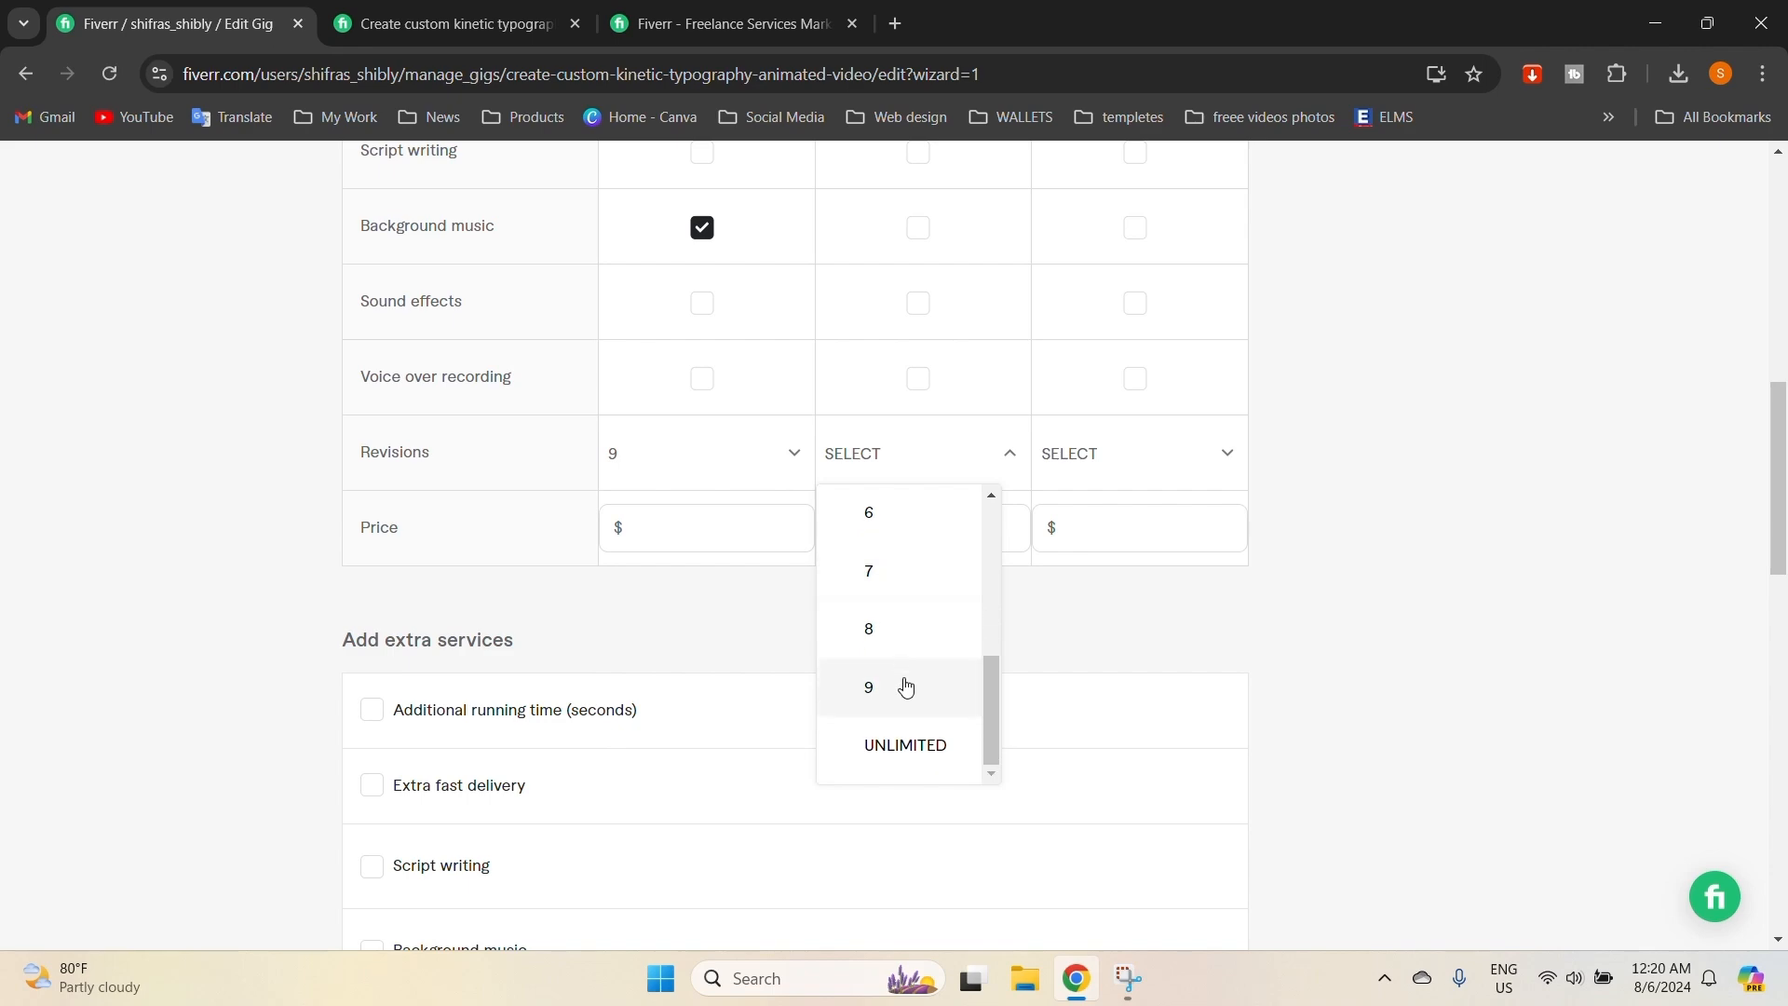
click(906, 684)
Set the Premium package's number of revisions to 9.
click(1193, 447)
scroll(989, 534, down, 5)
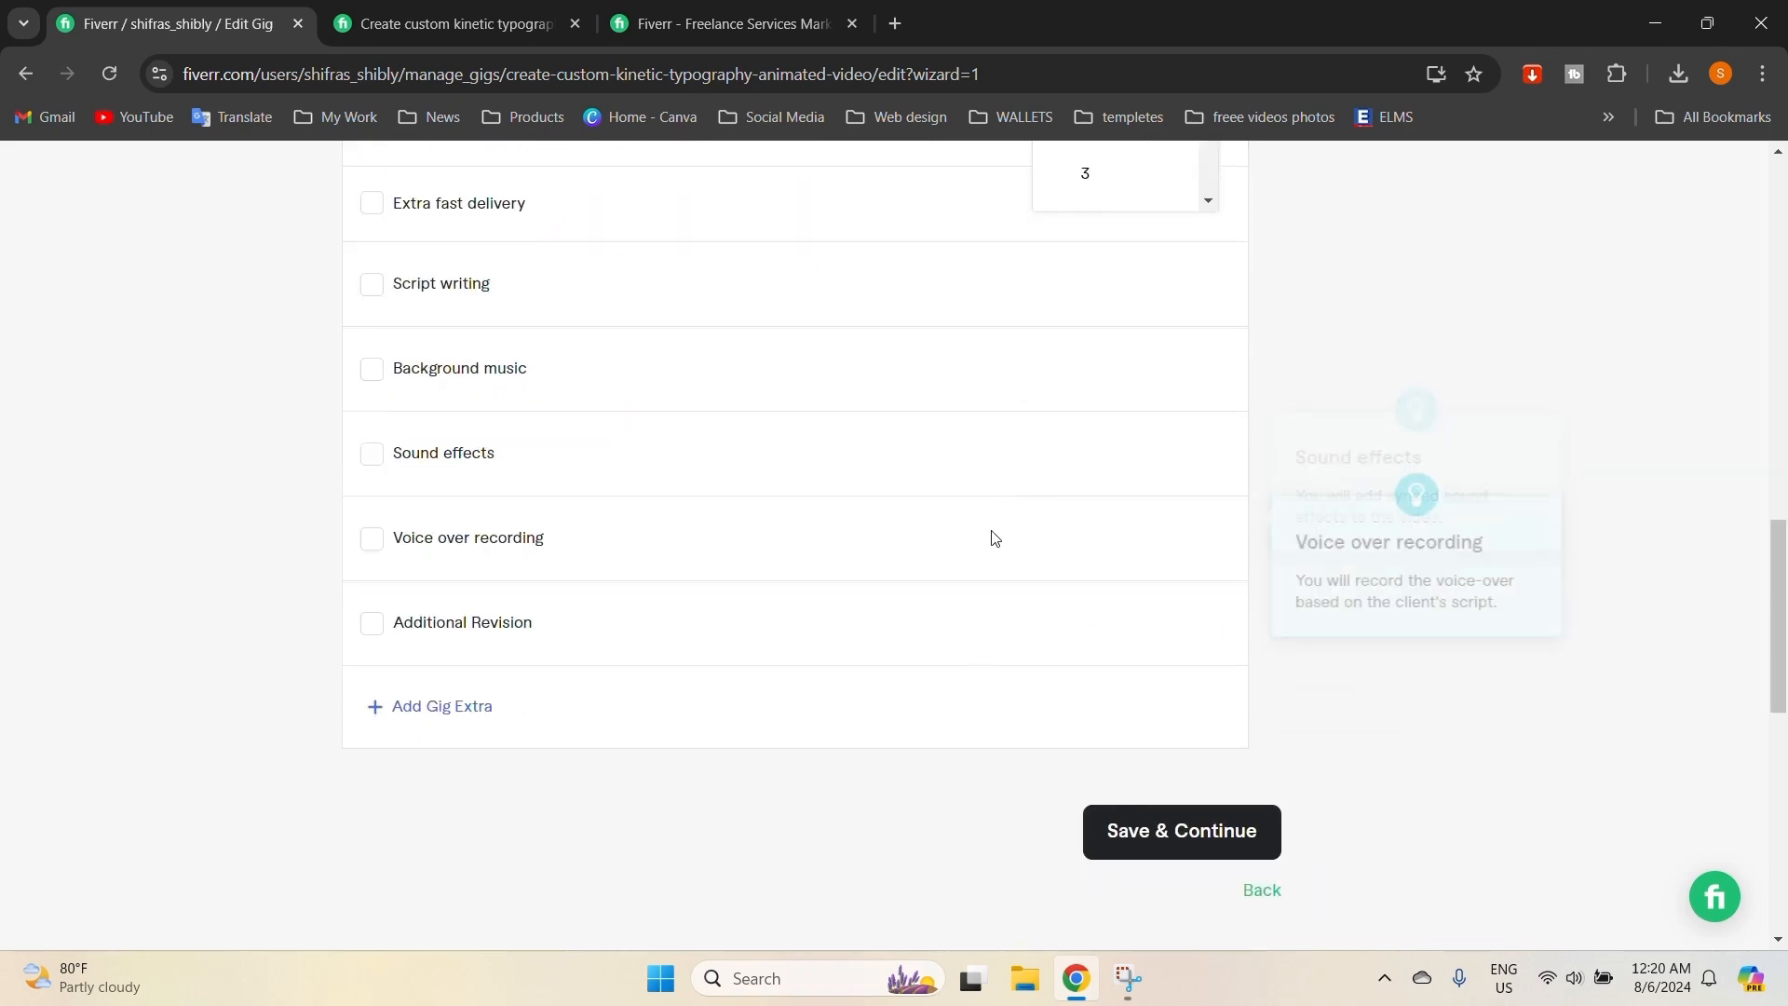
scroll(1061, 621, up, 5)
scroll(1062, 621, down, 2)
click(1125, 581)
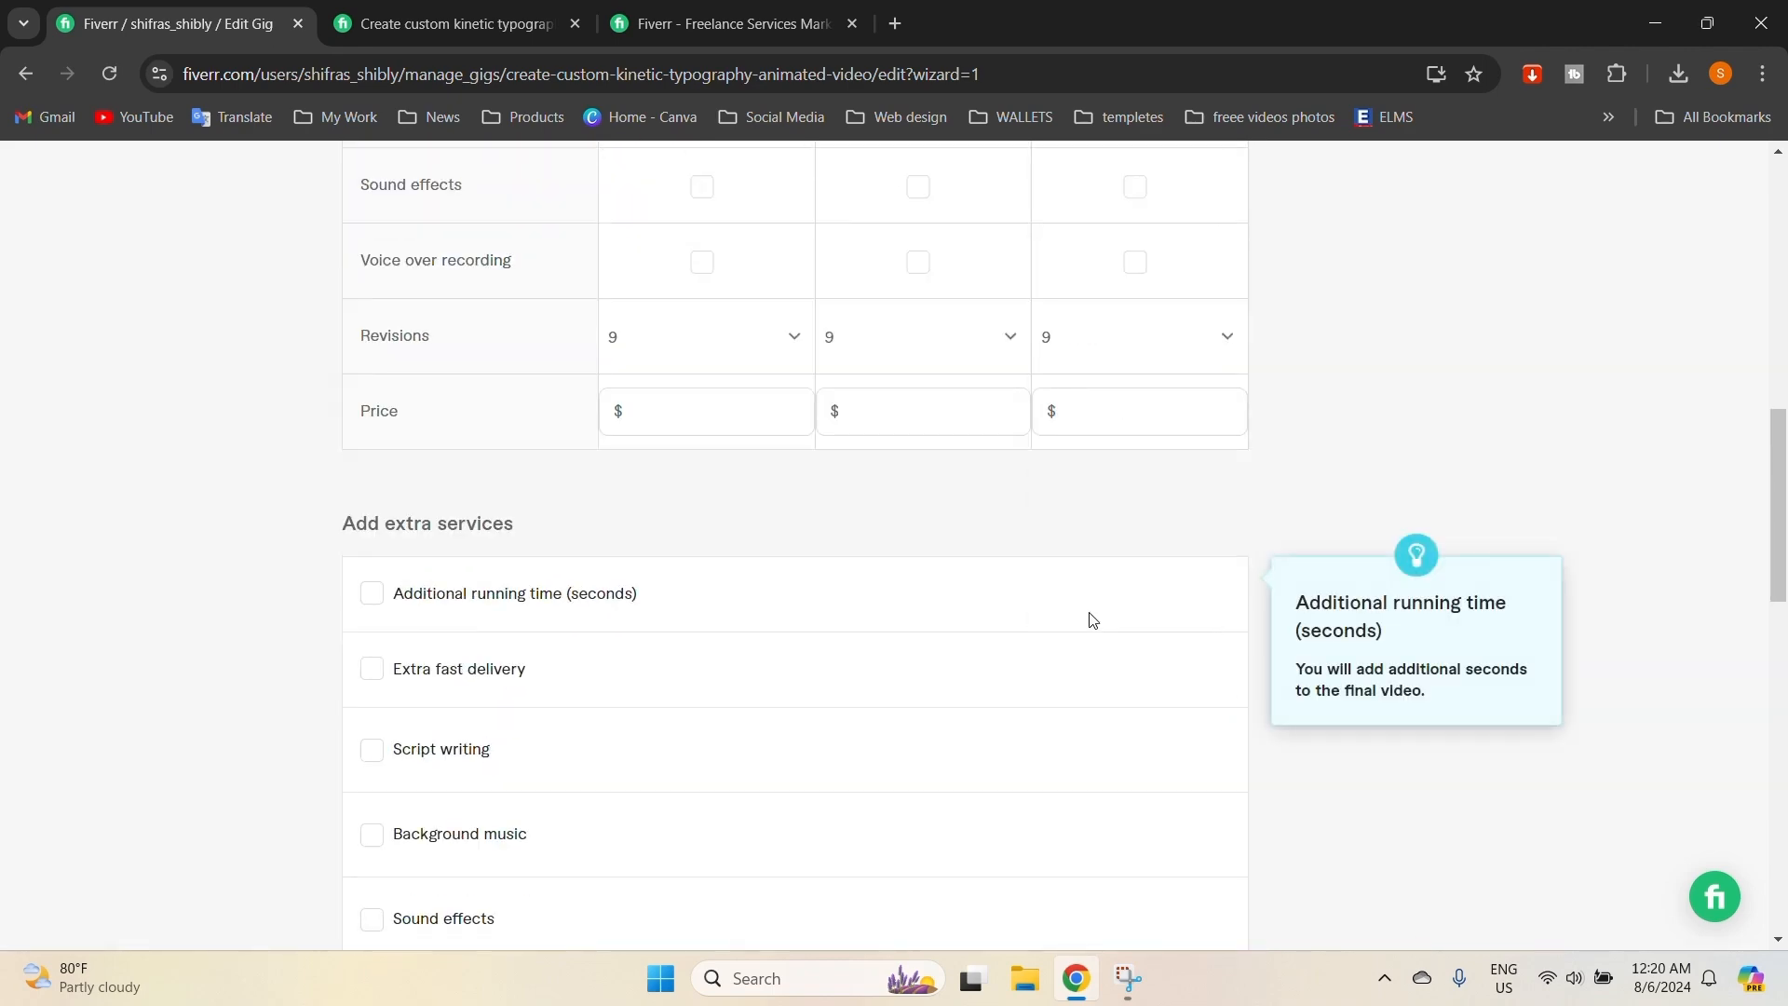
Price the Basic package at $15 and the Standard package at $30.
click(739, 413)
text(15)
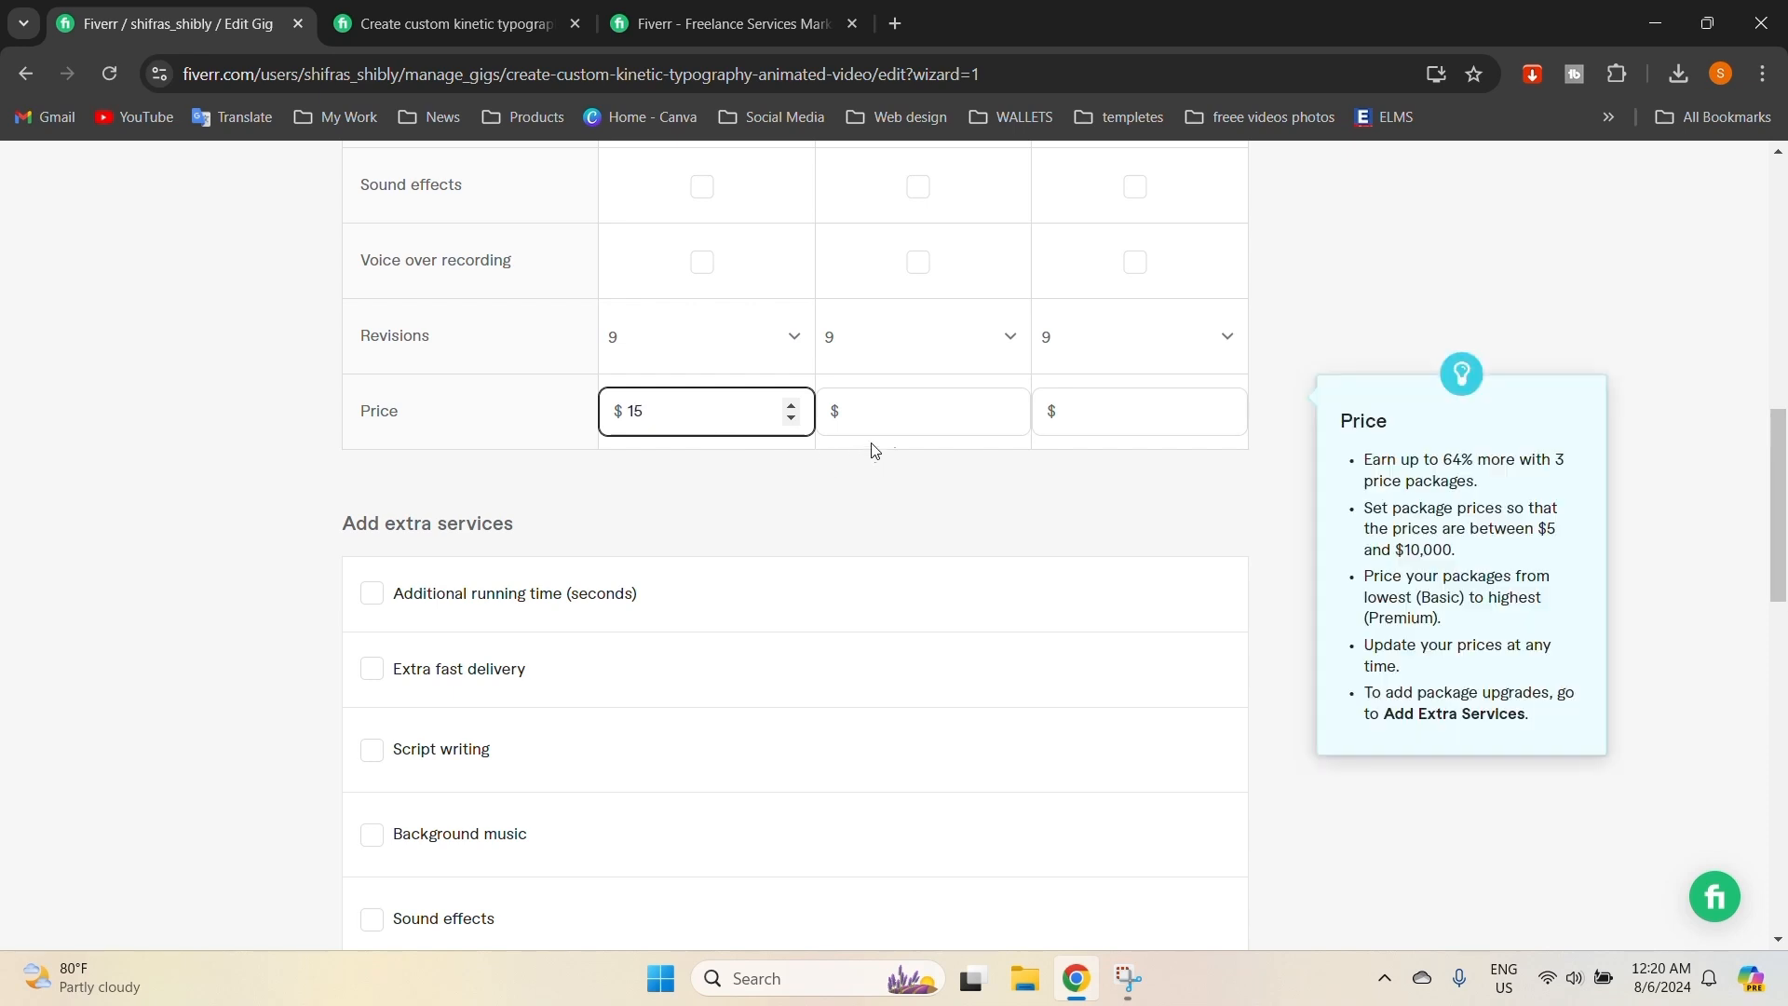
click(929, 407)
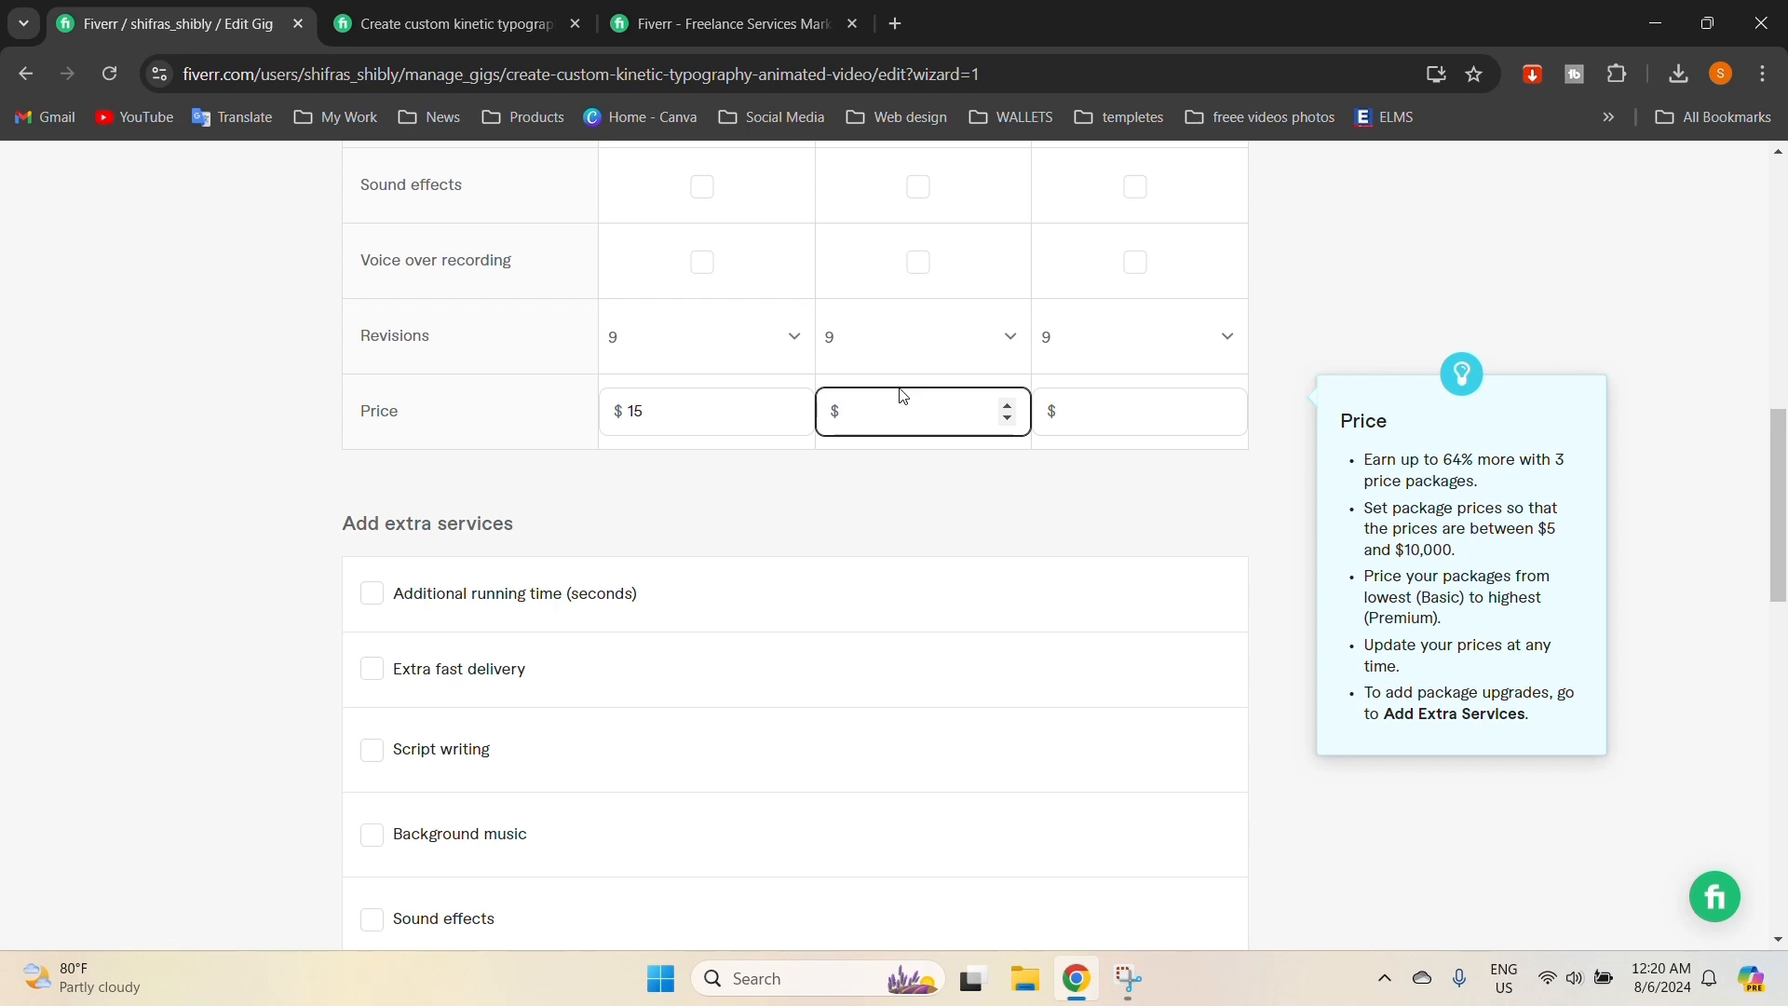
text(30)
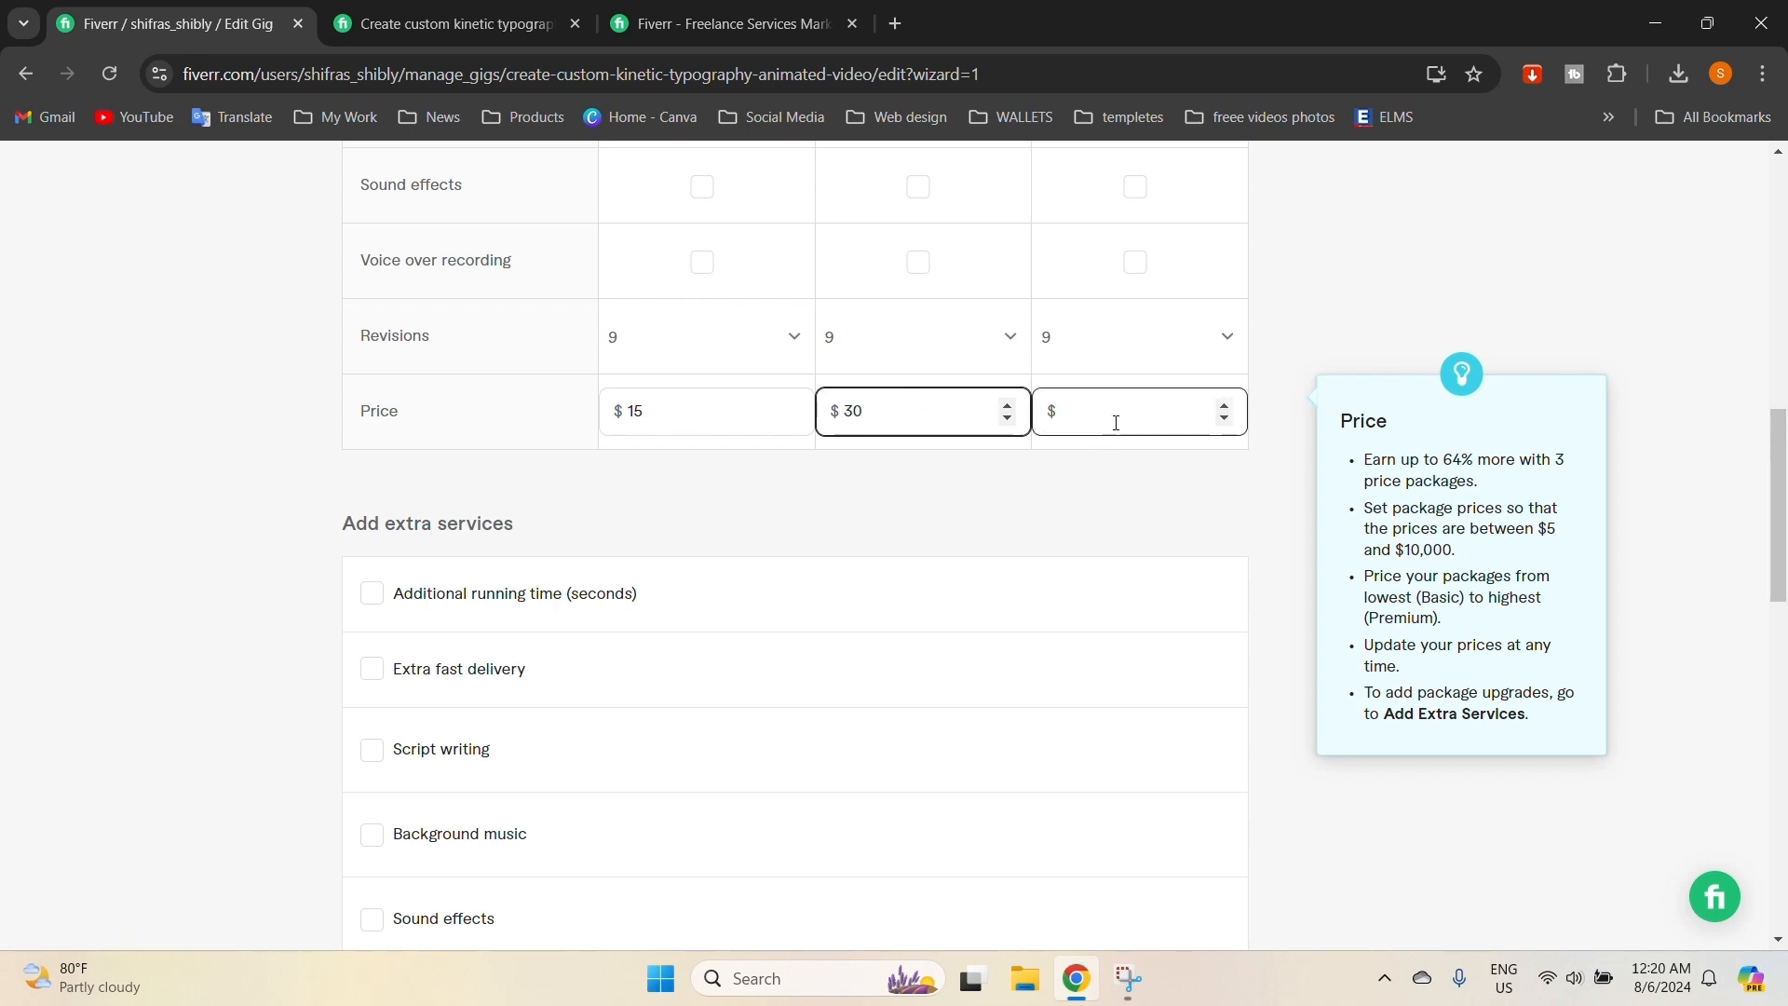
Price the Premium package at $50.
click(1105, 421)
text(5)
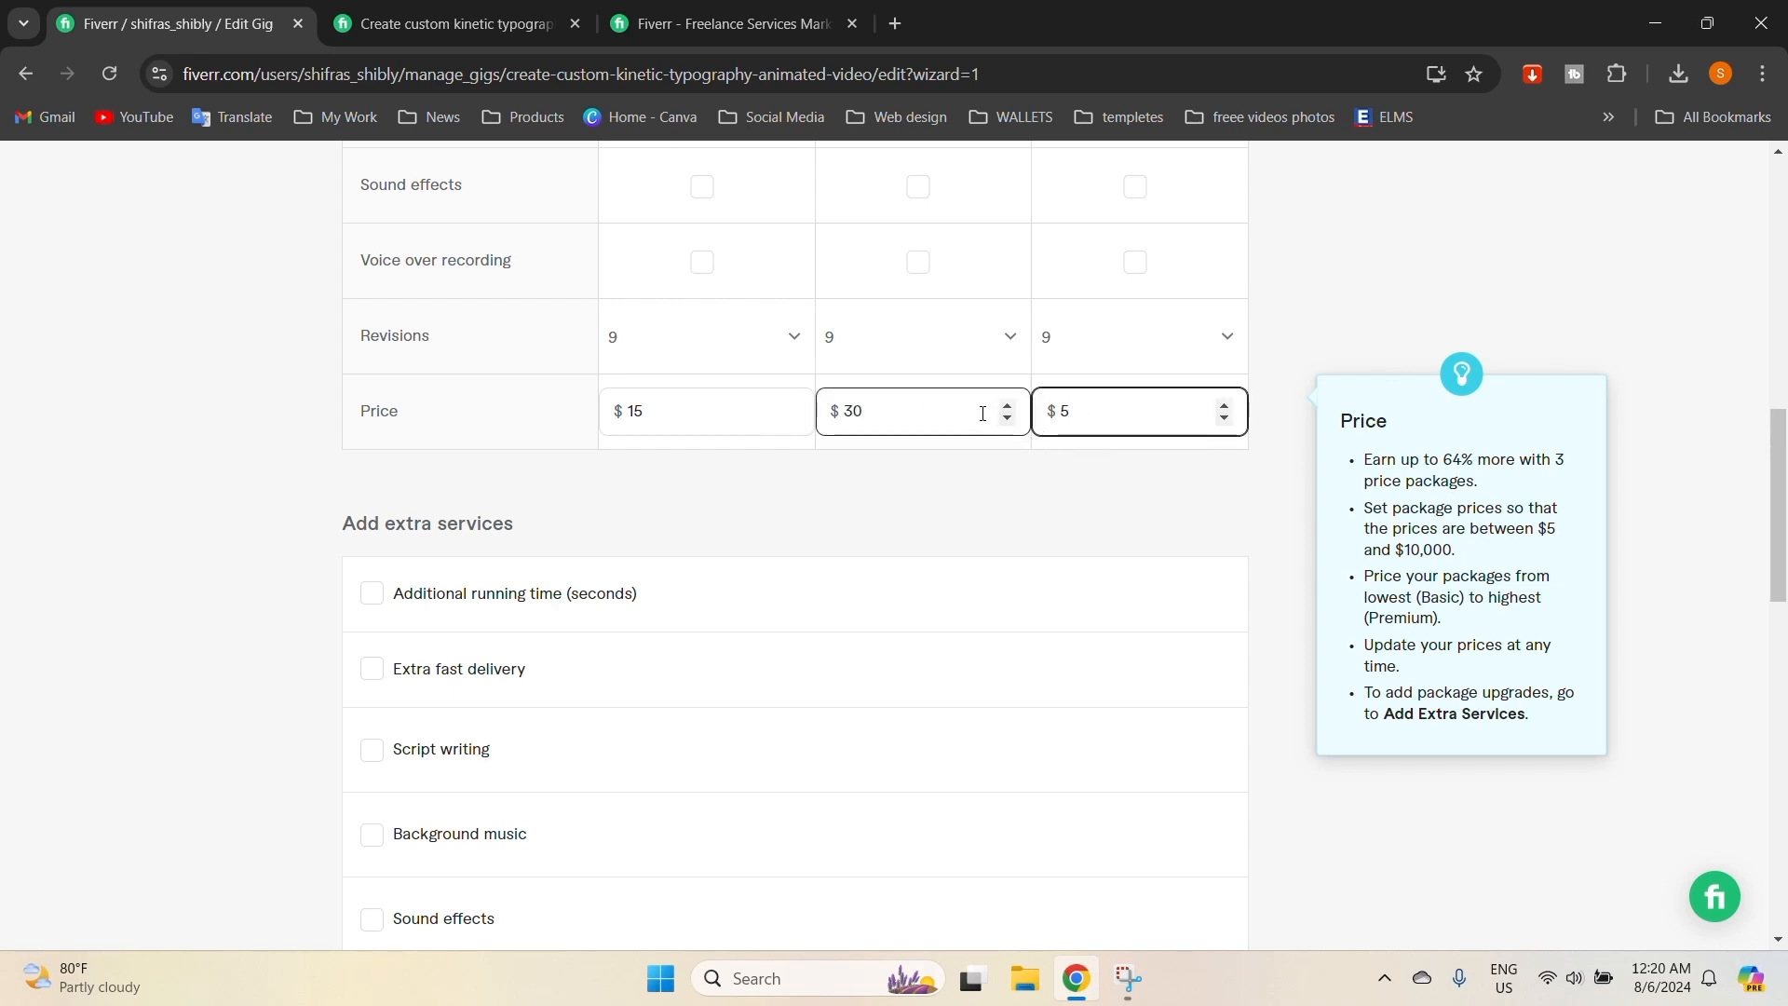
text(0)
Include sound effects in the Standard and Premium packages, and voice over recording in the Premium package.
scroll(522, 610, up, 4)
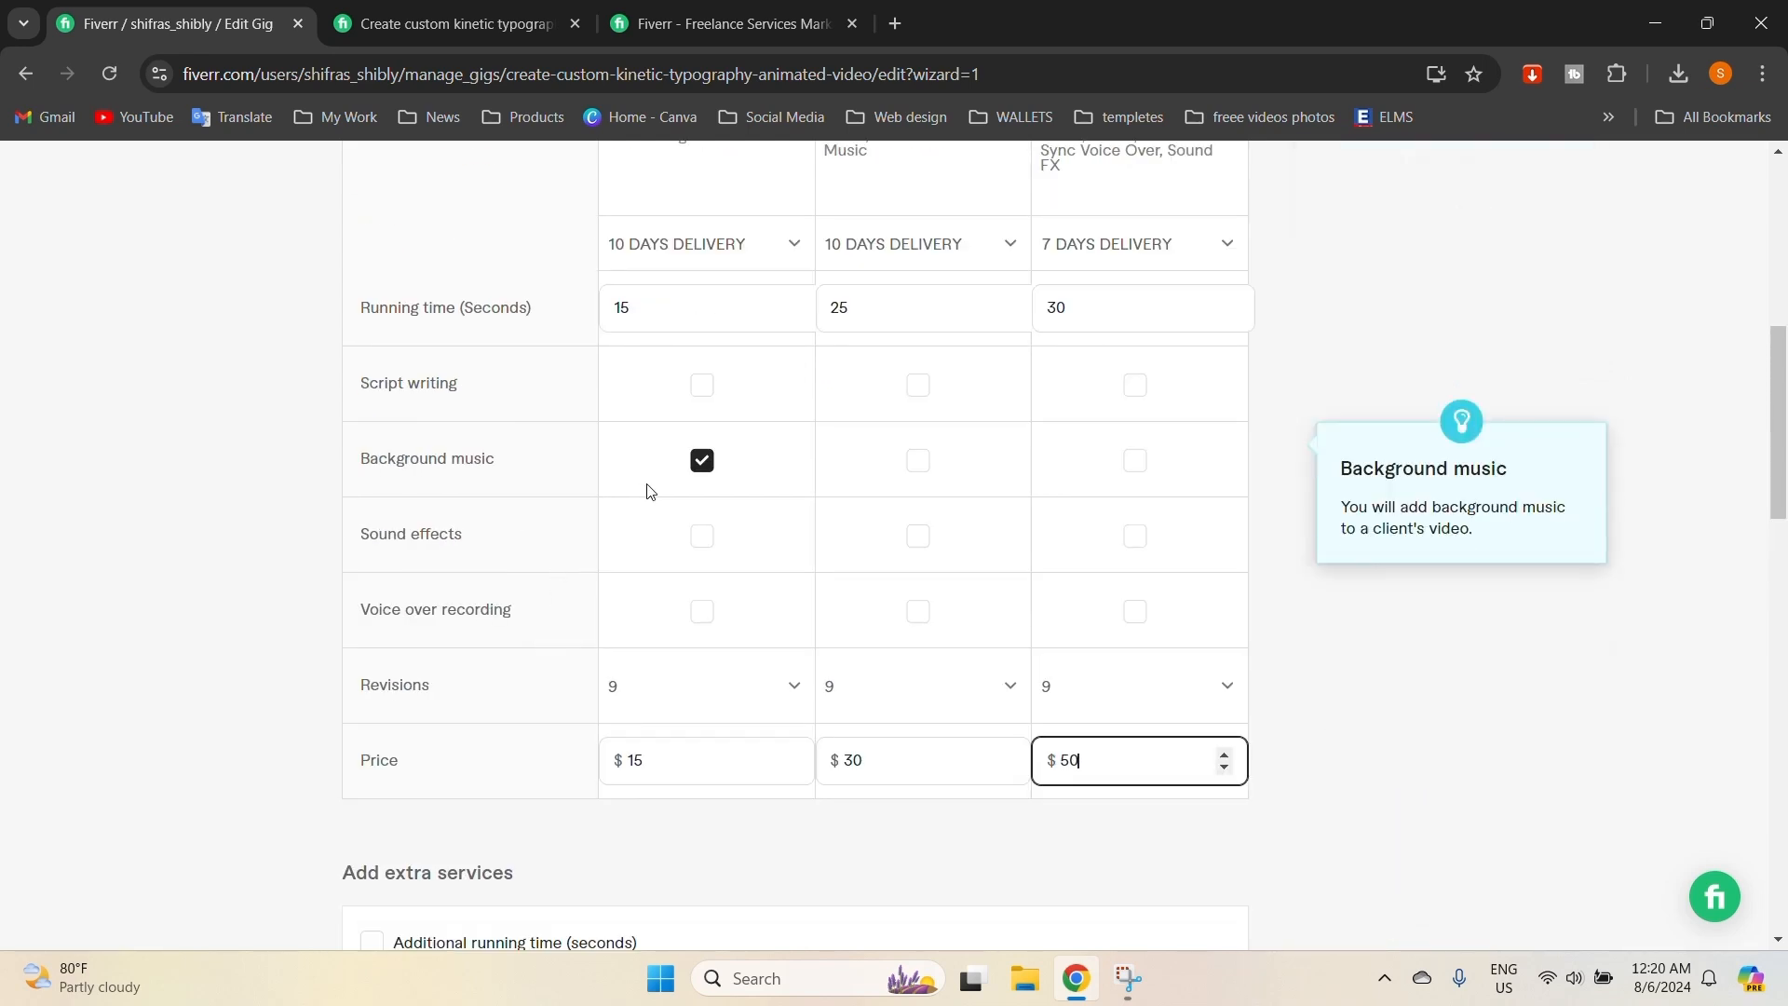
click(919, 538)
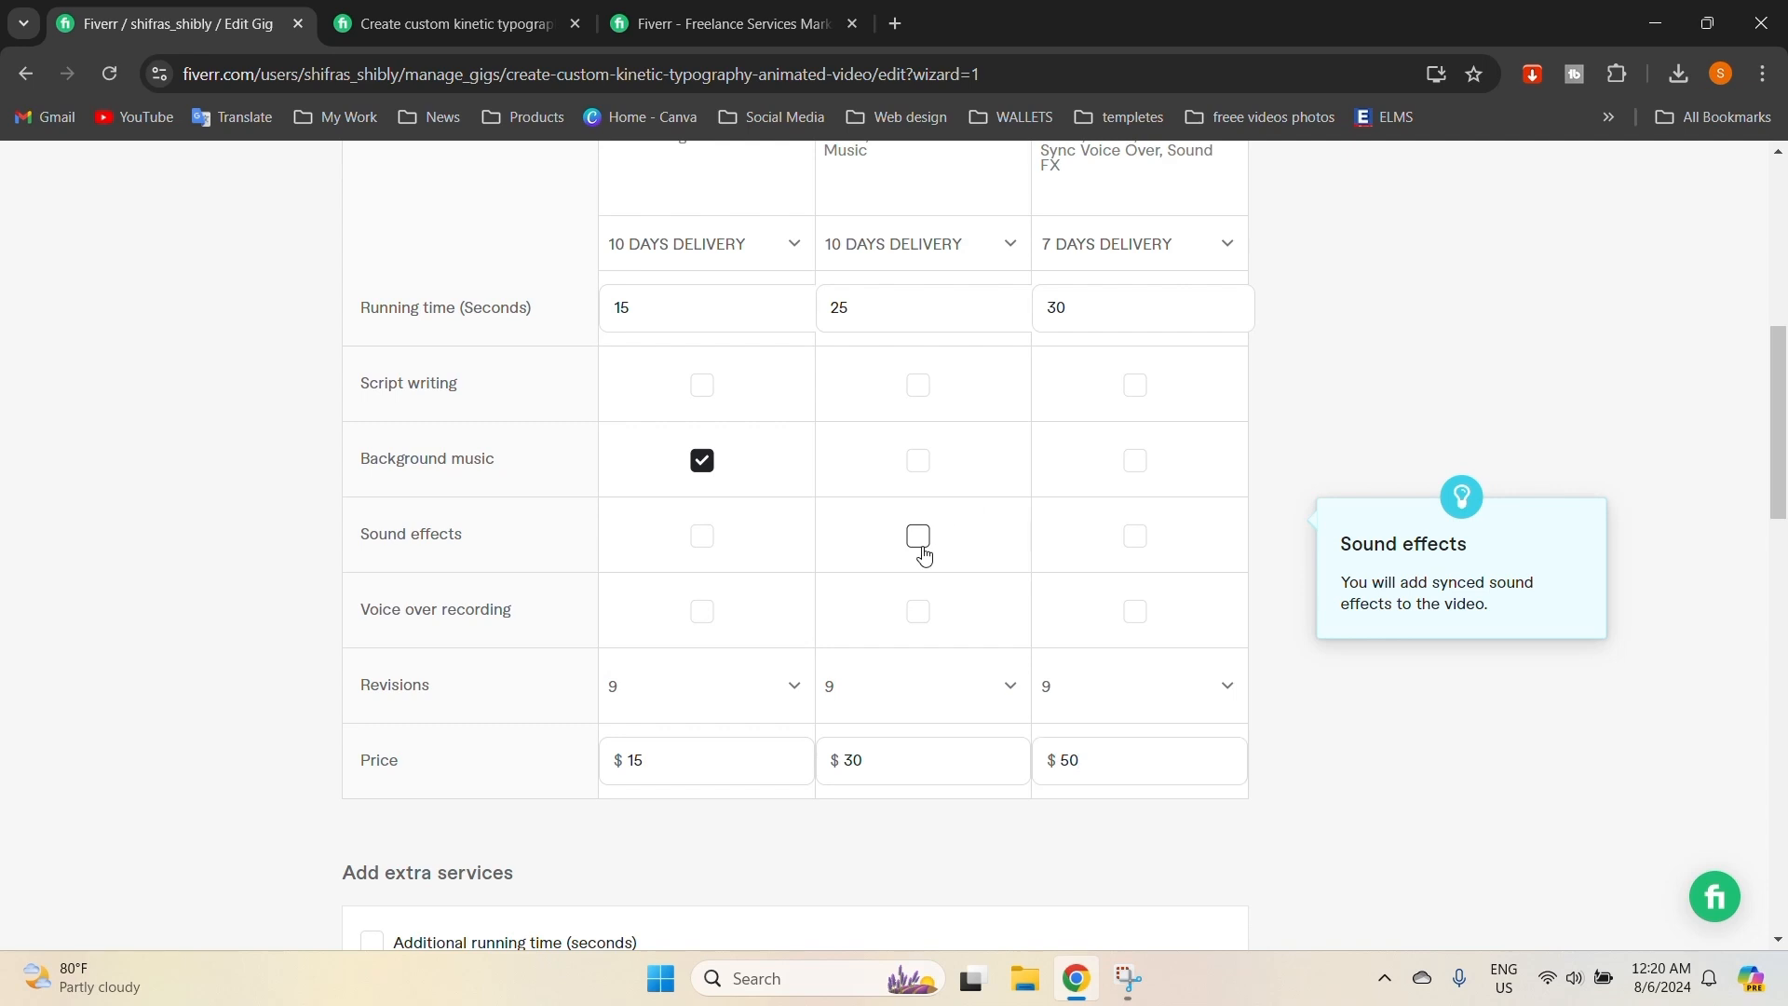
click(1137, 538)
click(1145, 618)
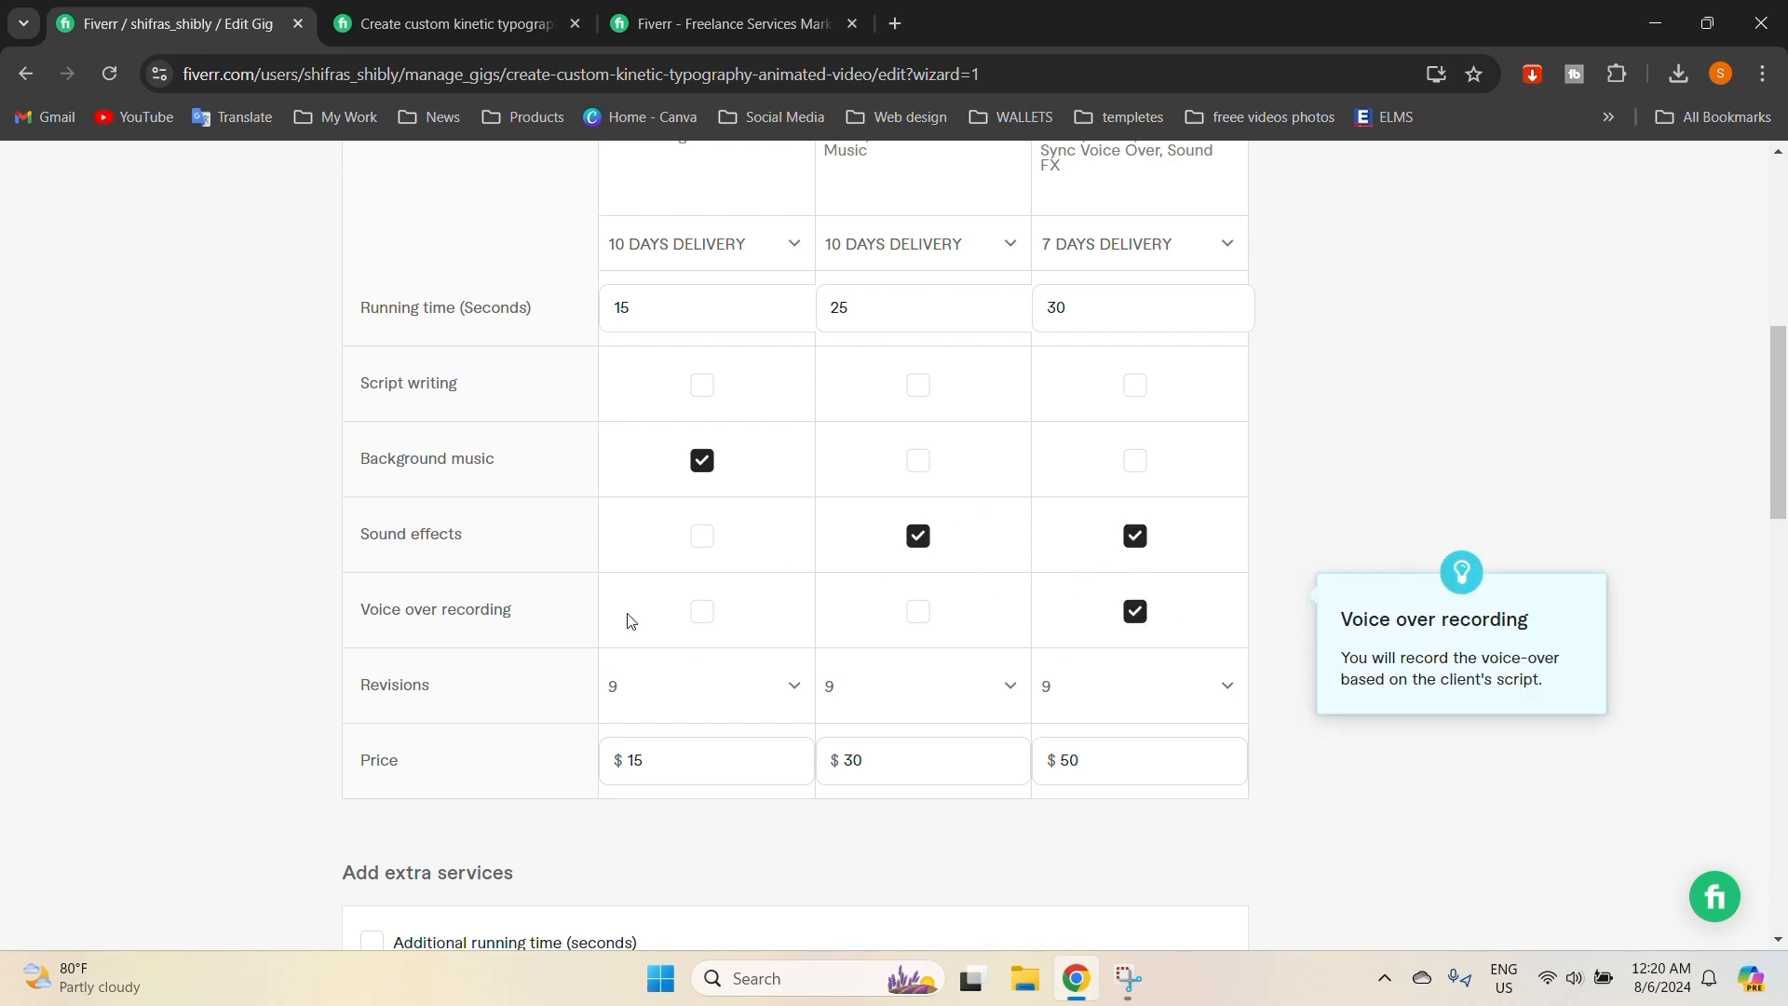
scroll(1052, 710, down, 5)
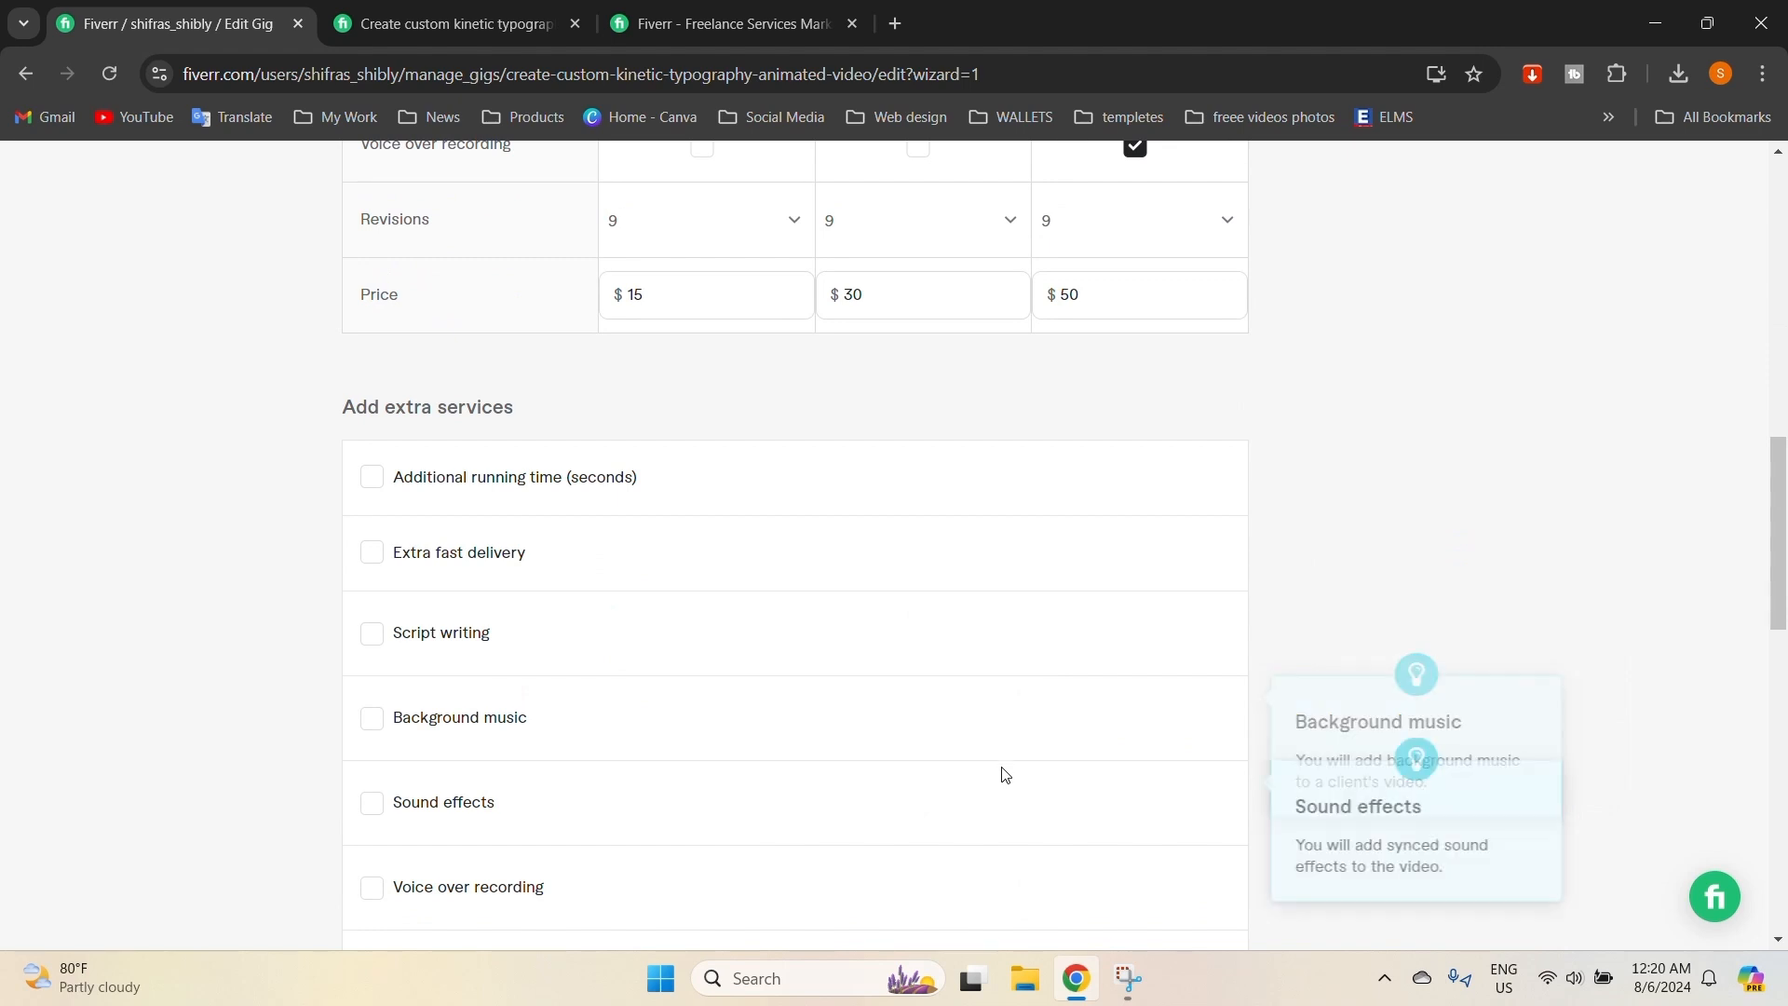
click(372, 720)
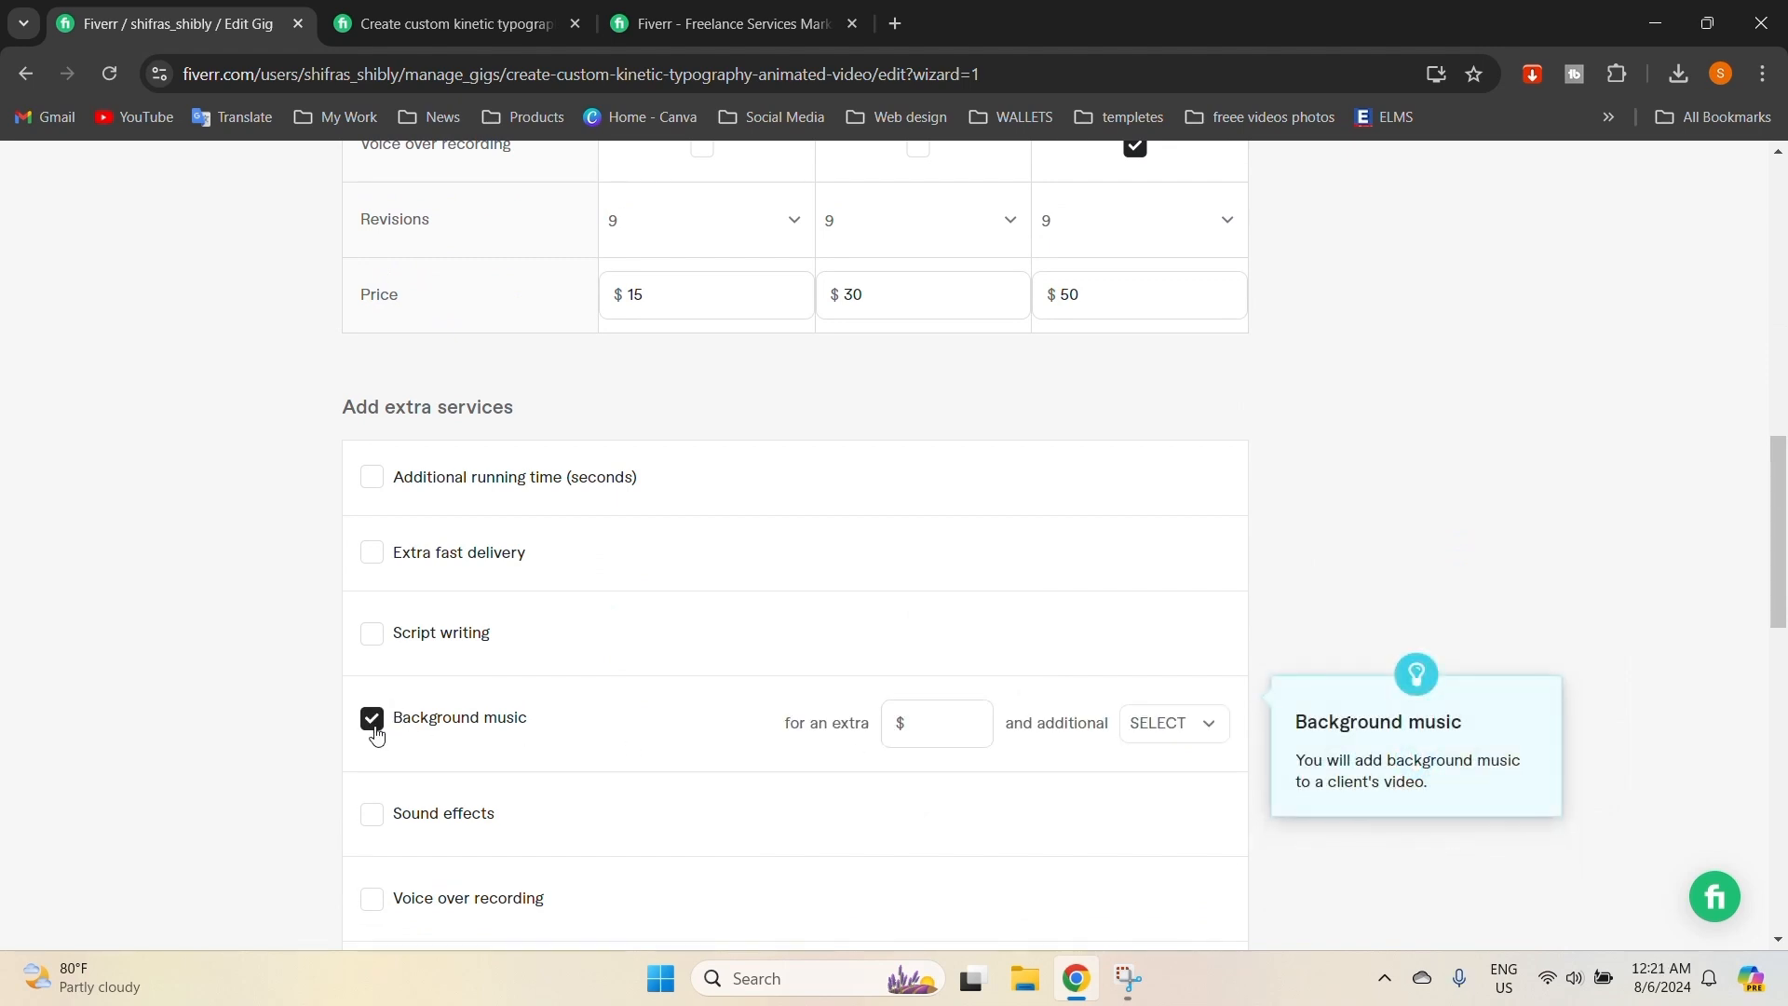
click(374, 727)
scroll(960, 566, down, 1)
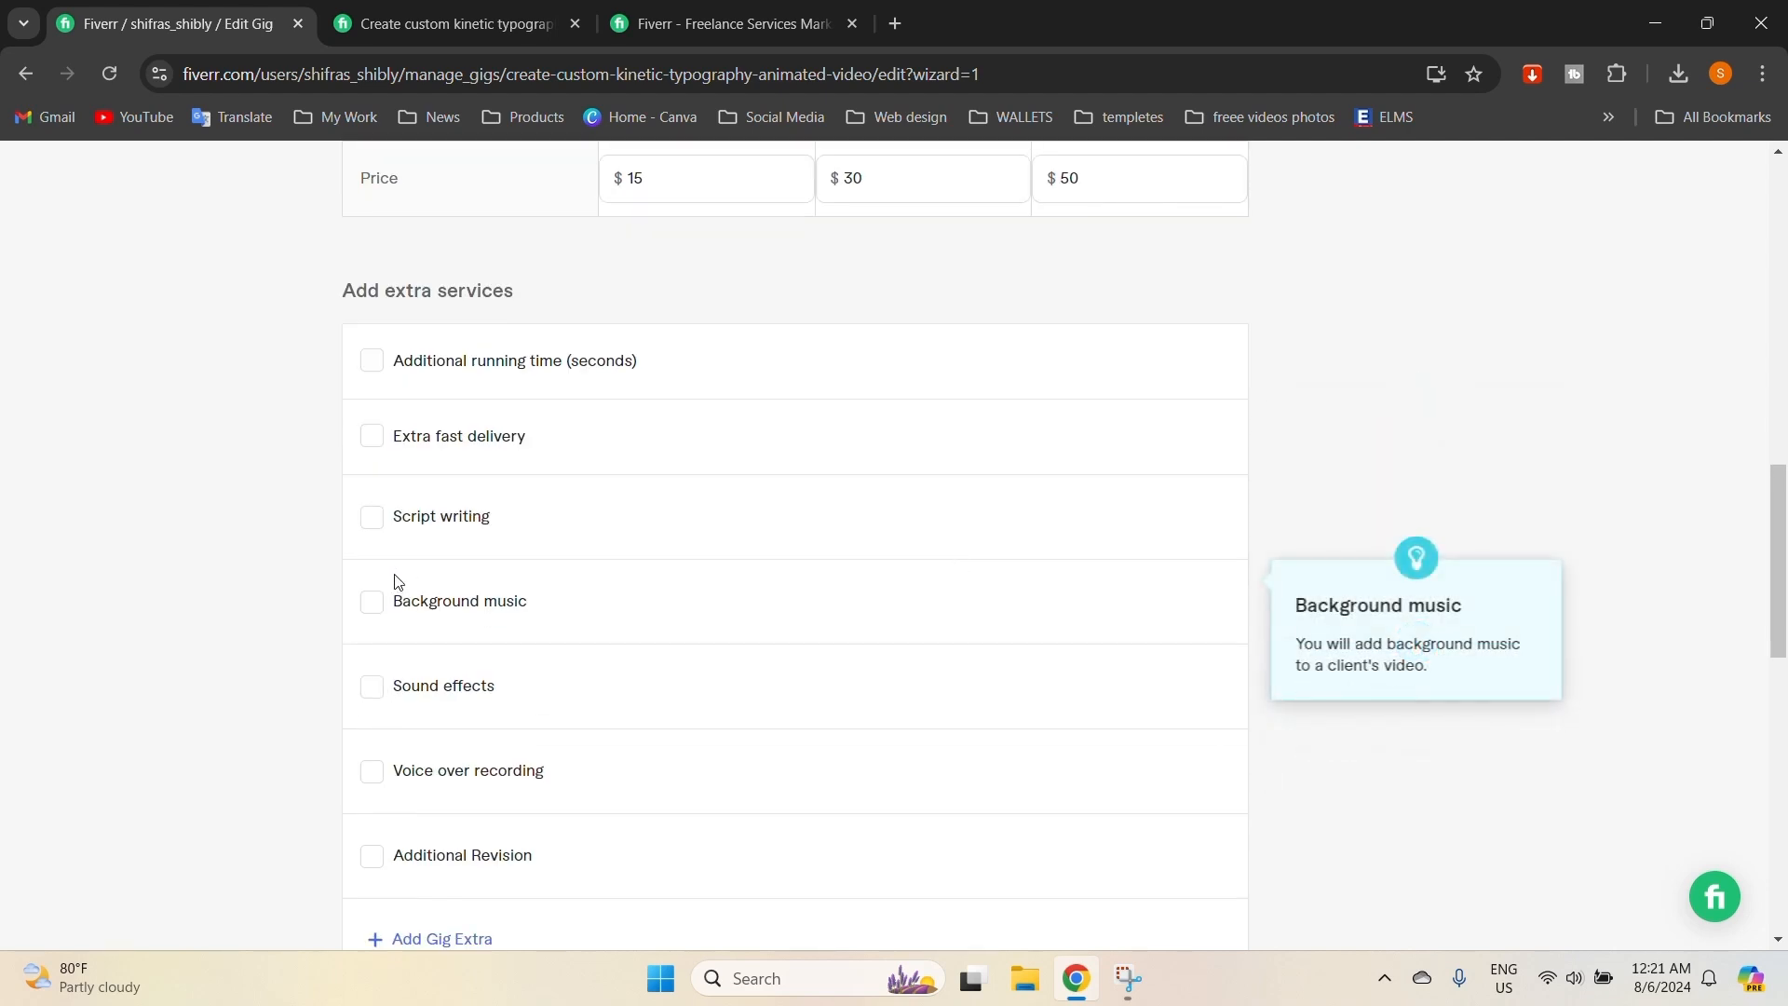
Include background music in the Standard and Premium packages as well.
scroll(651, 570, up, 4)
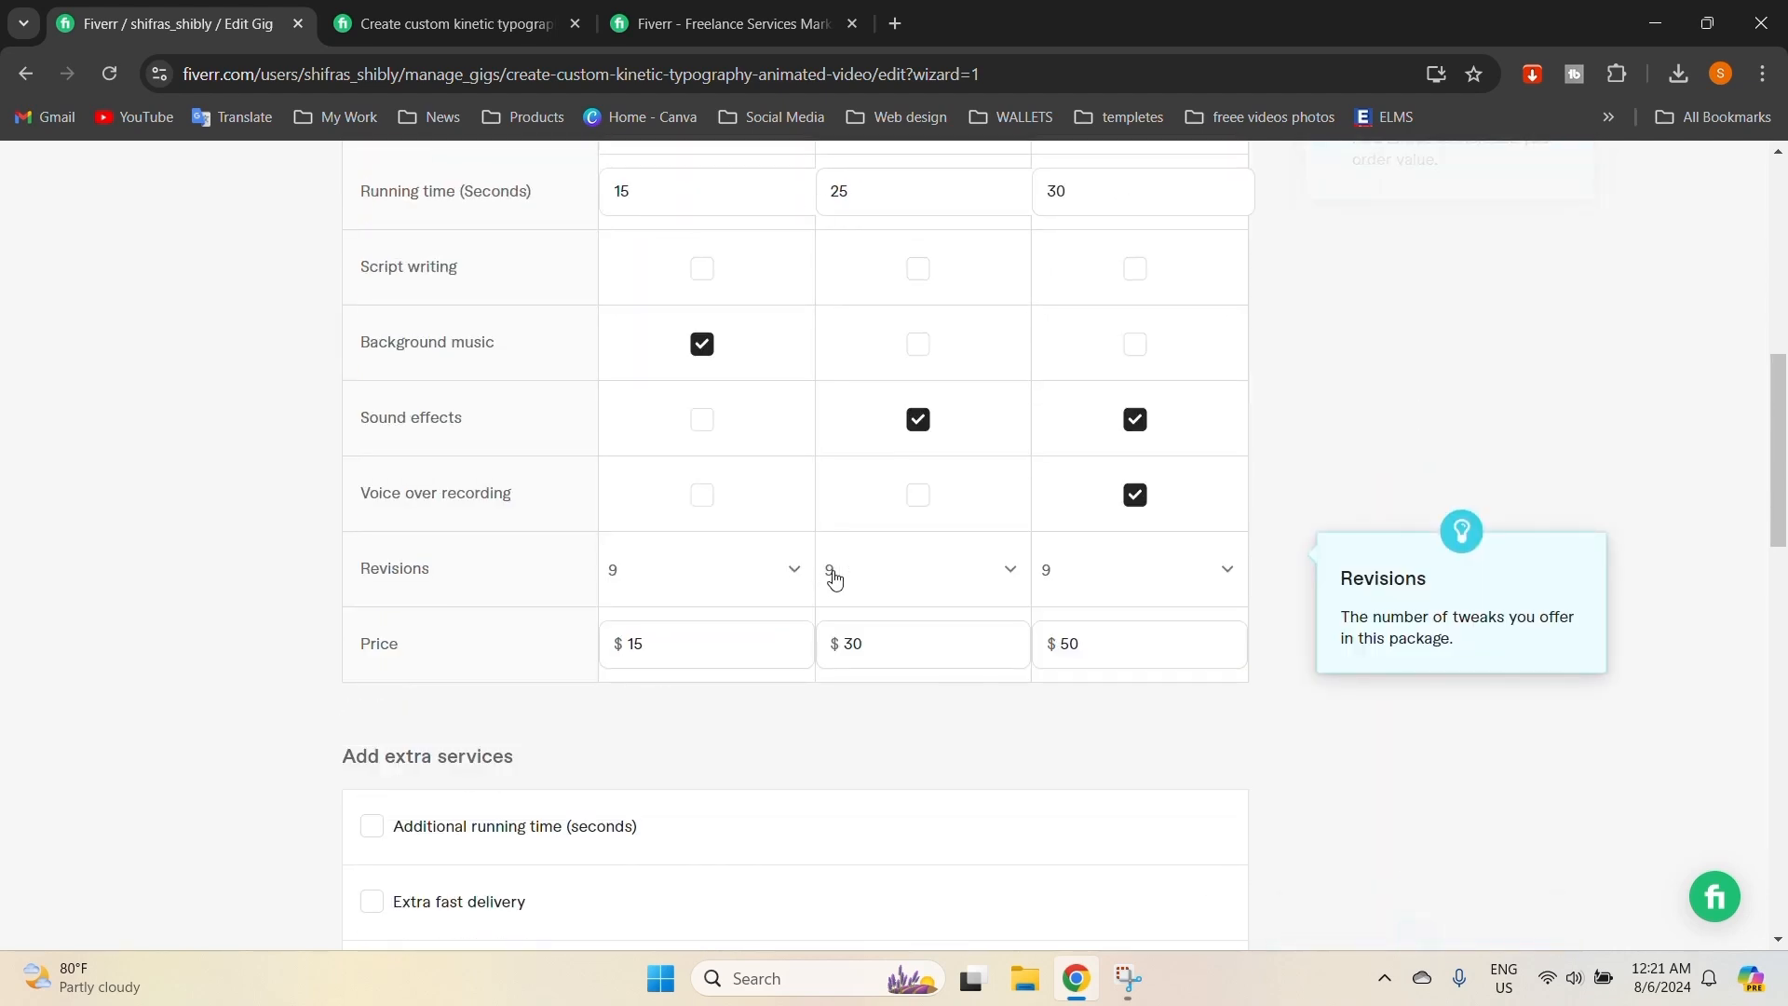
click(914, 344)
click(1136, 346)
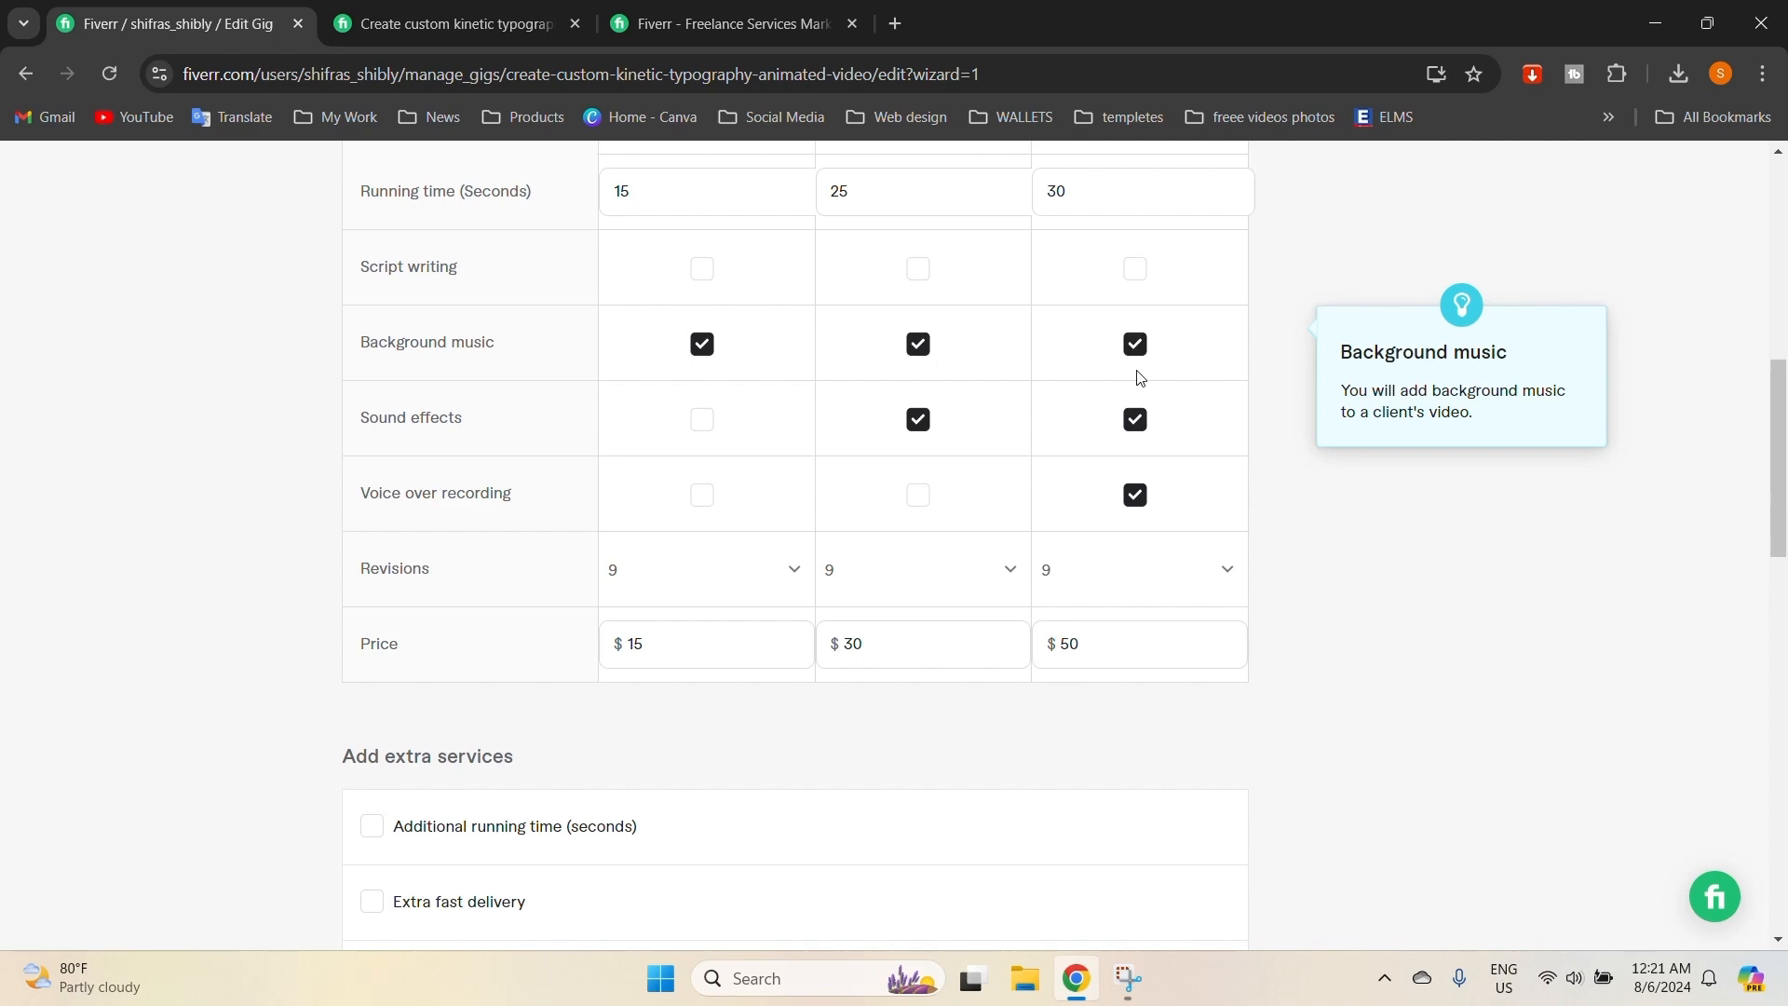
Check the package table and try to save the pricing and continue.
scroll(1141, 377, up, 5)
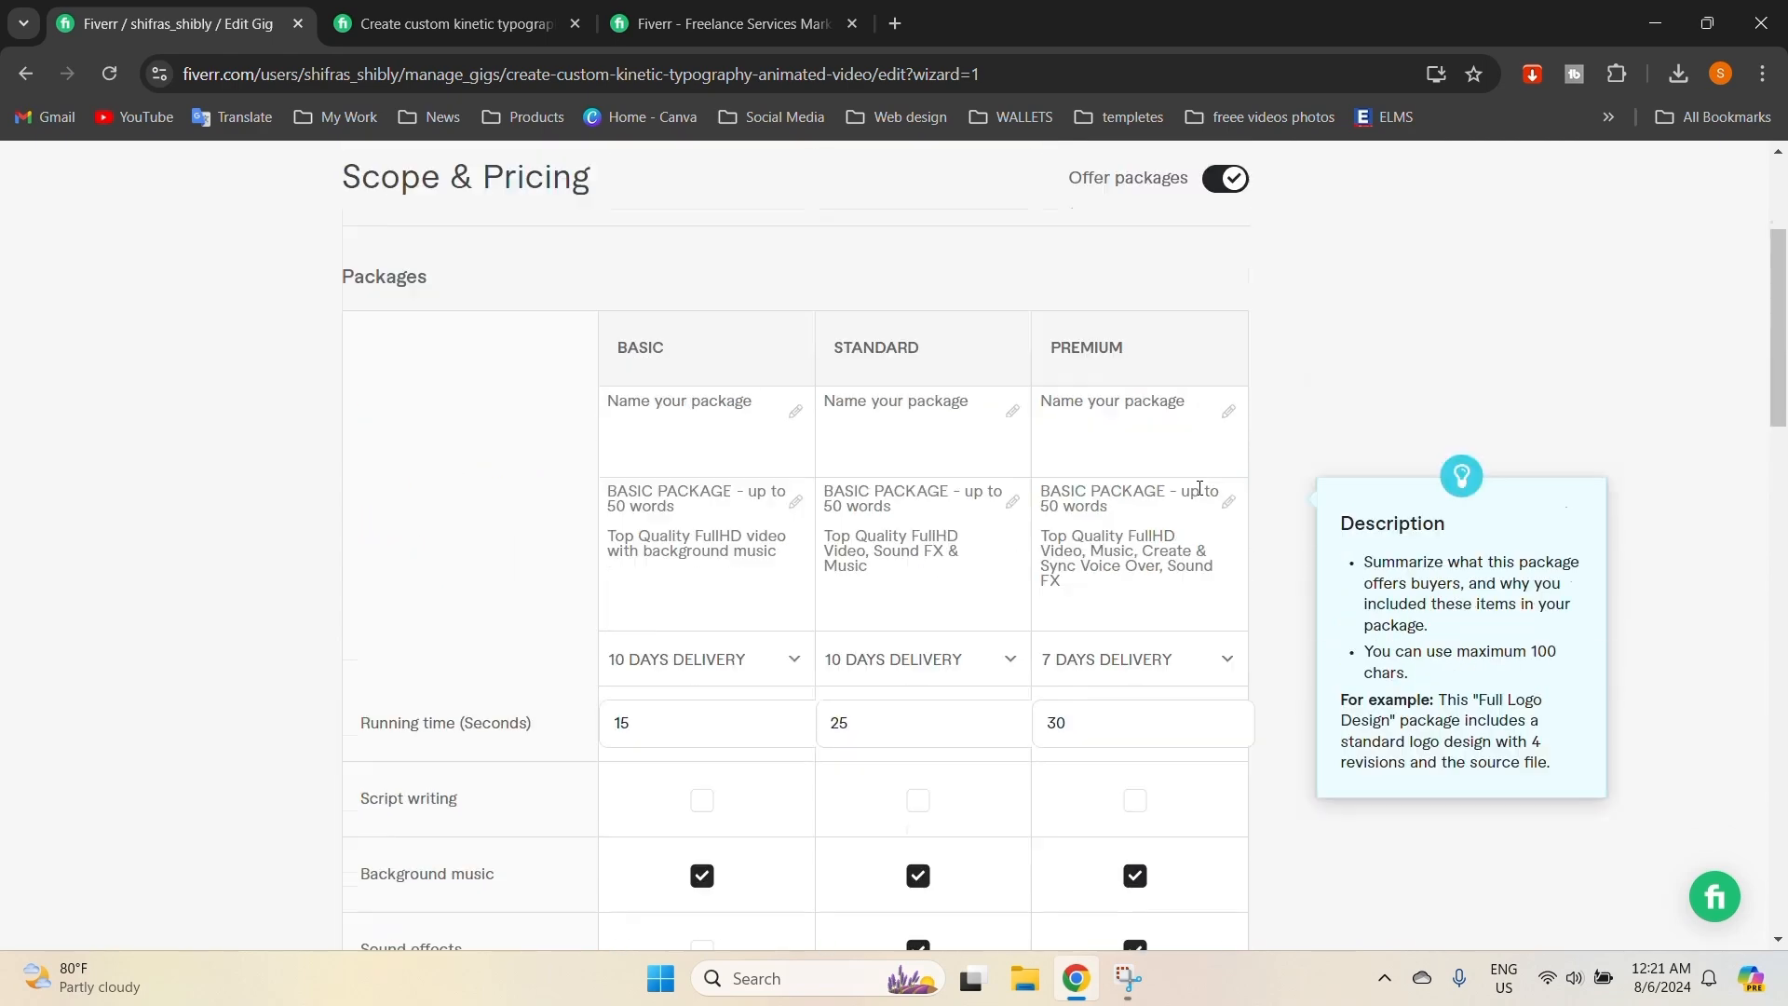
scroll(1103, 559, down, 1)
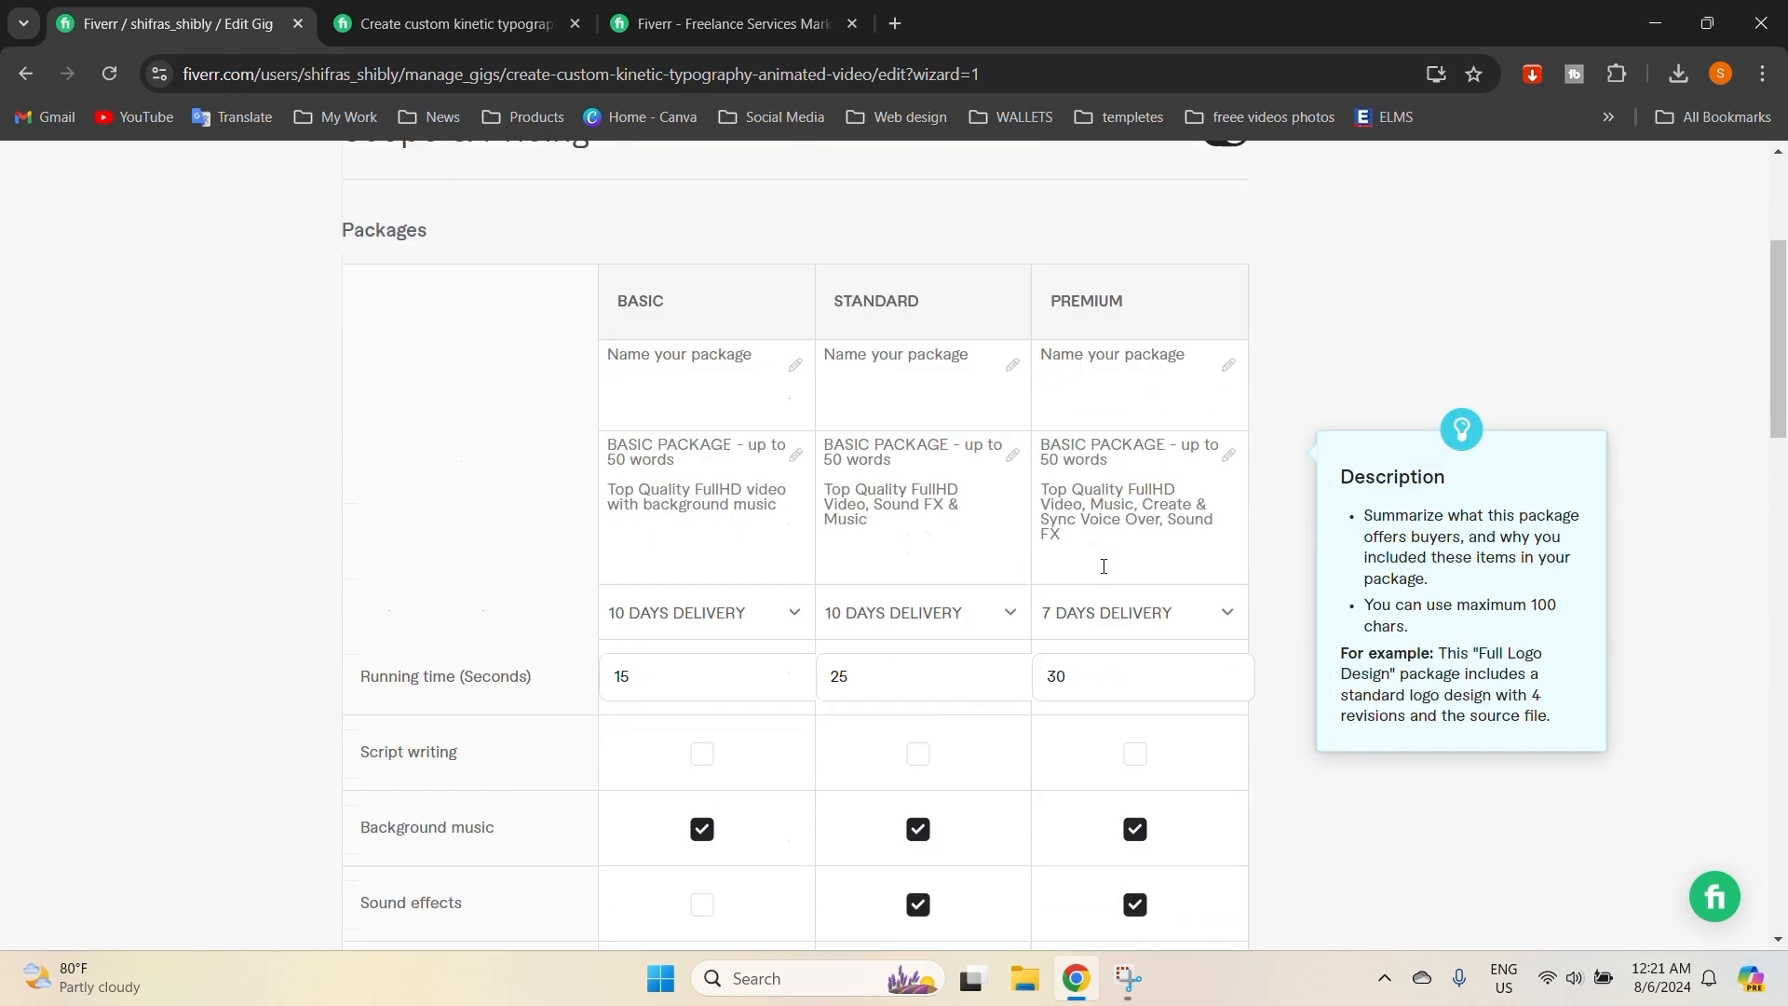
scroll(1103, 566, down, 12)
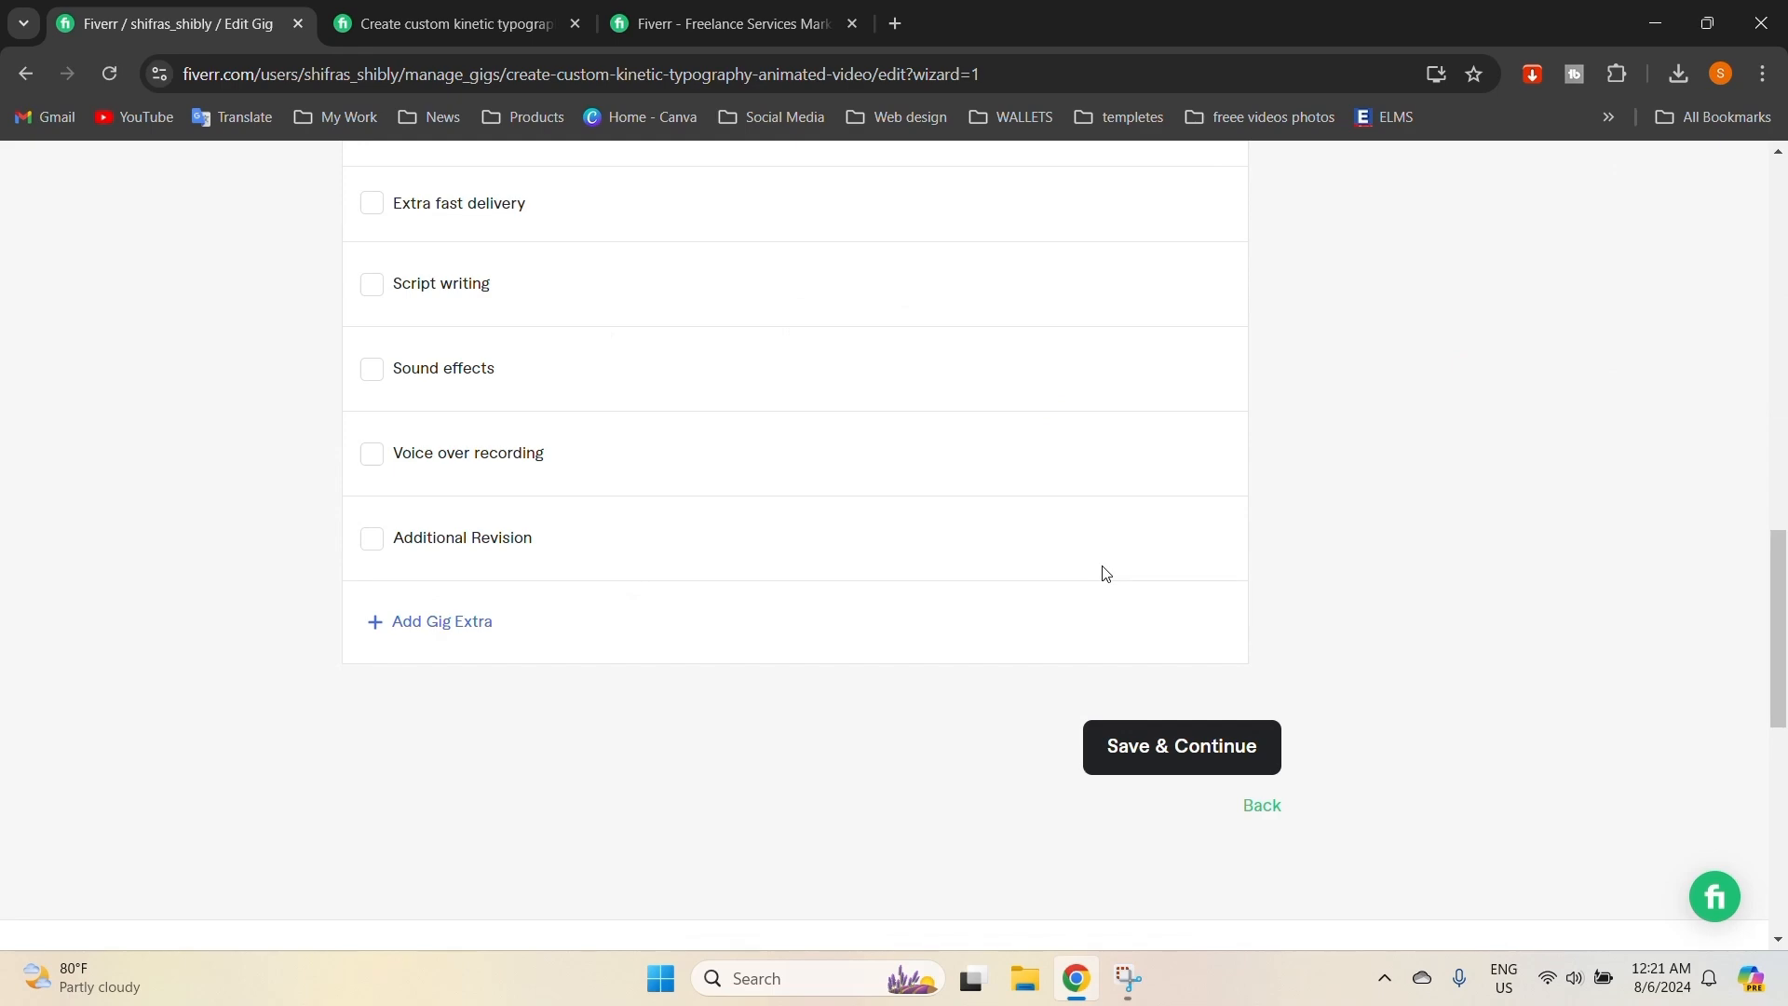
scroll(1102, 571, down, 1)
click(1165, 635)
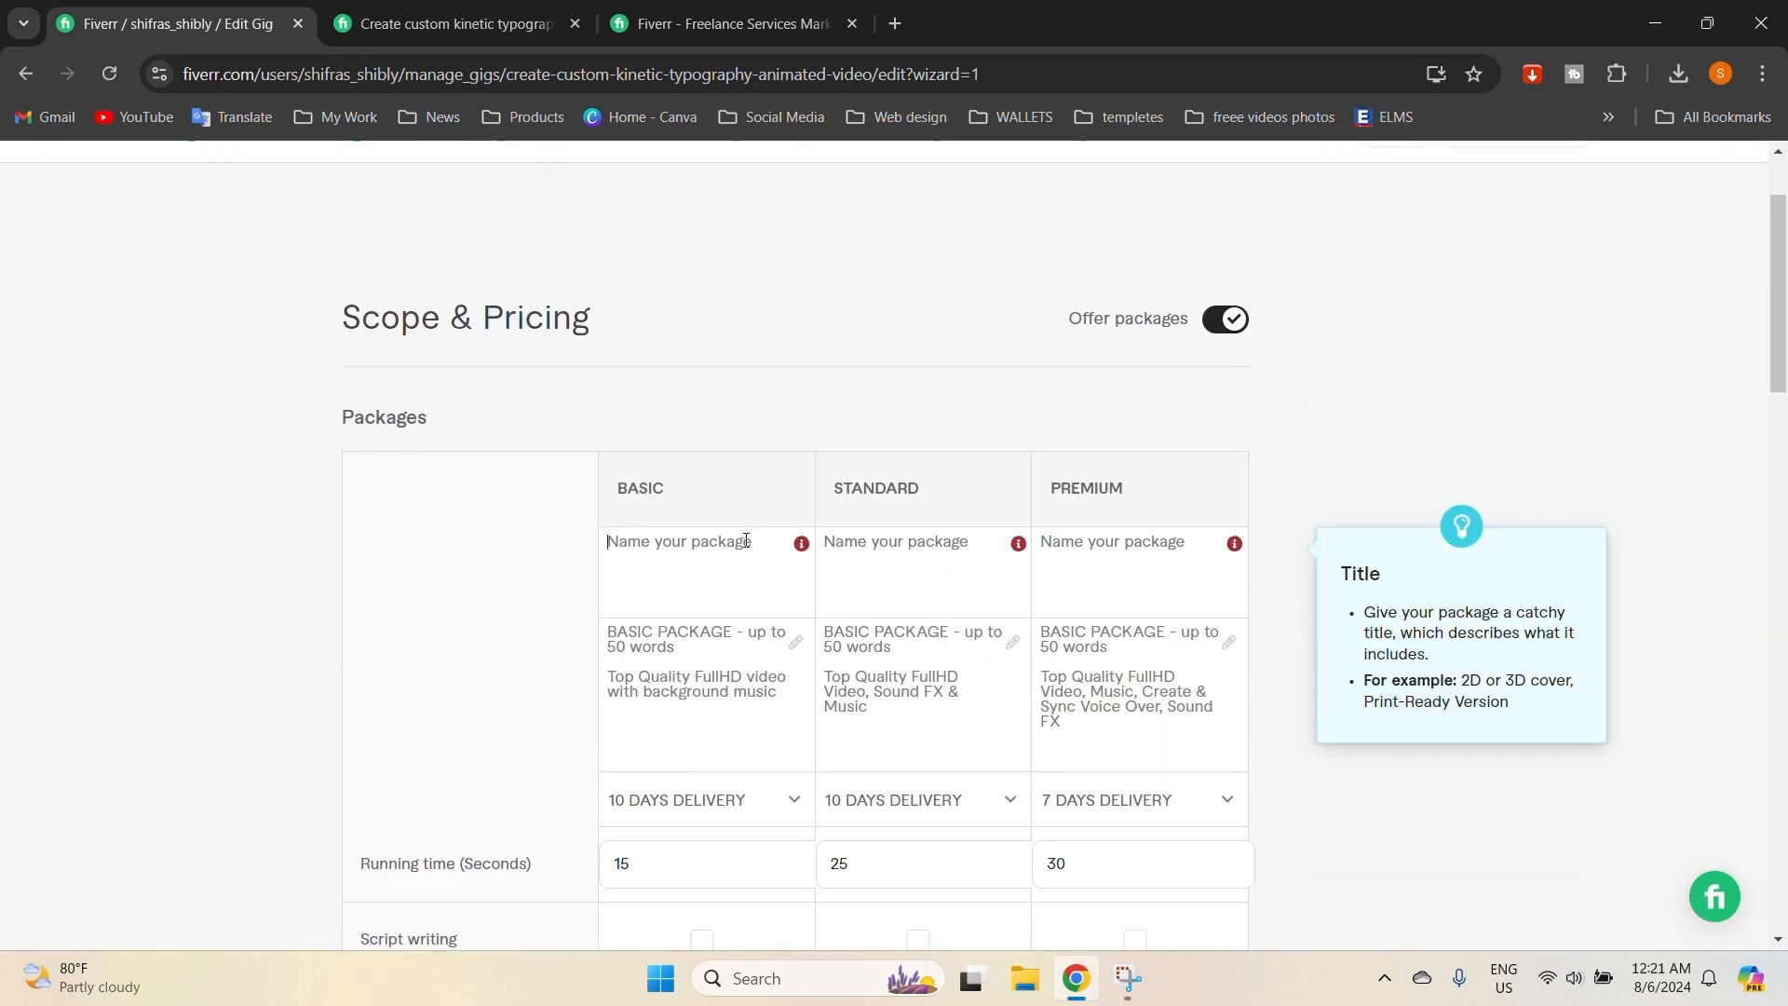
Name the Basic package Silver, the Standard package Gold and the Premium package Platinum.
click(753, 571)
text(Silver)
click(878, 548)
text(Go)
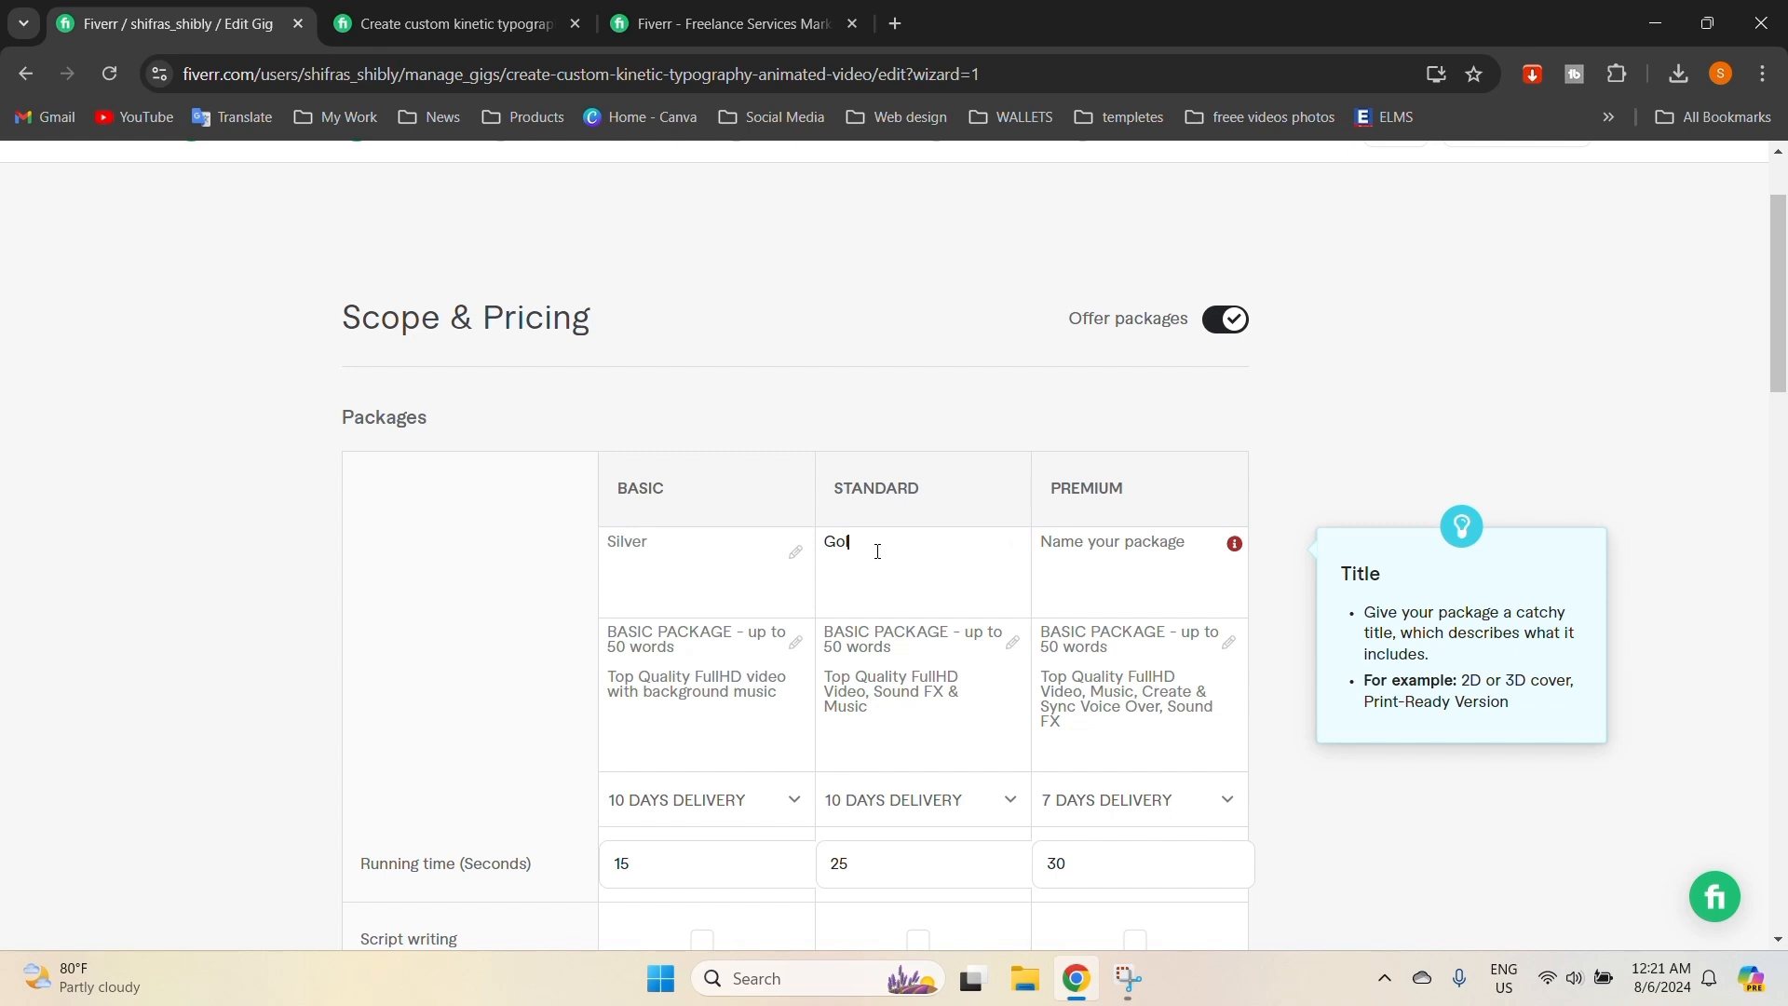
text(ld)
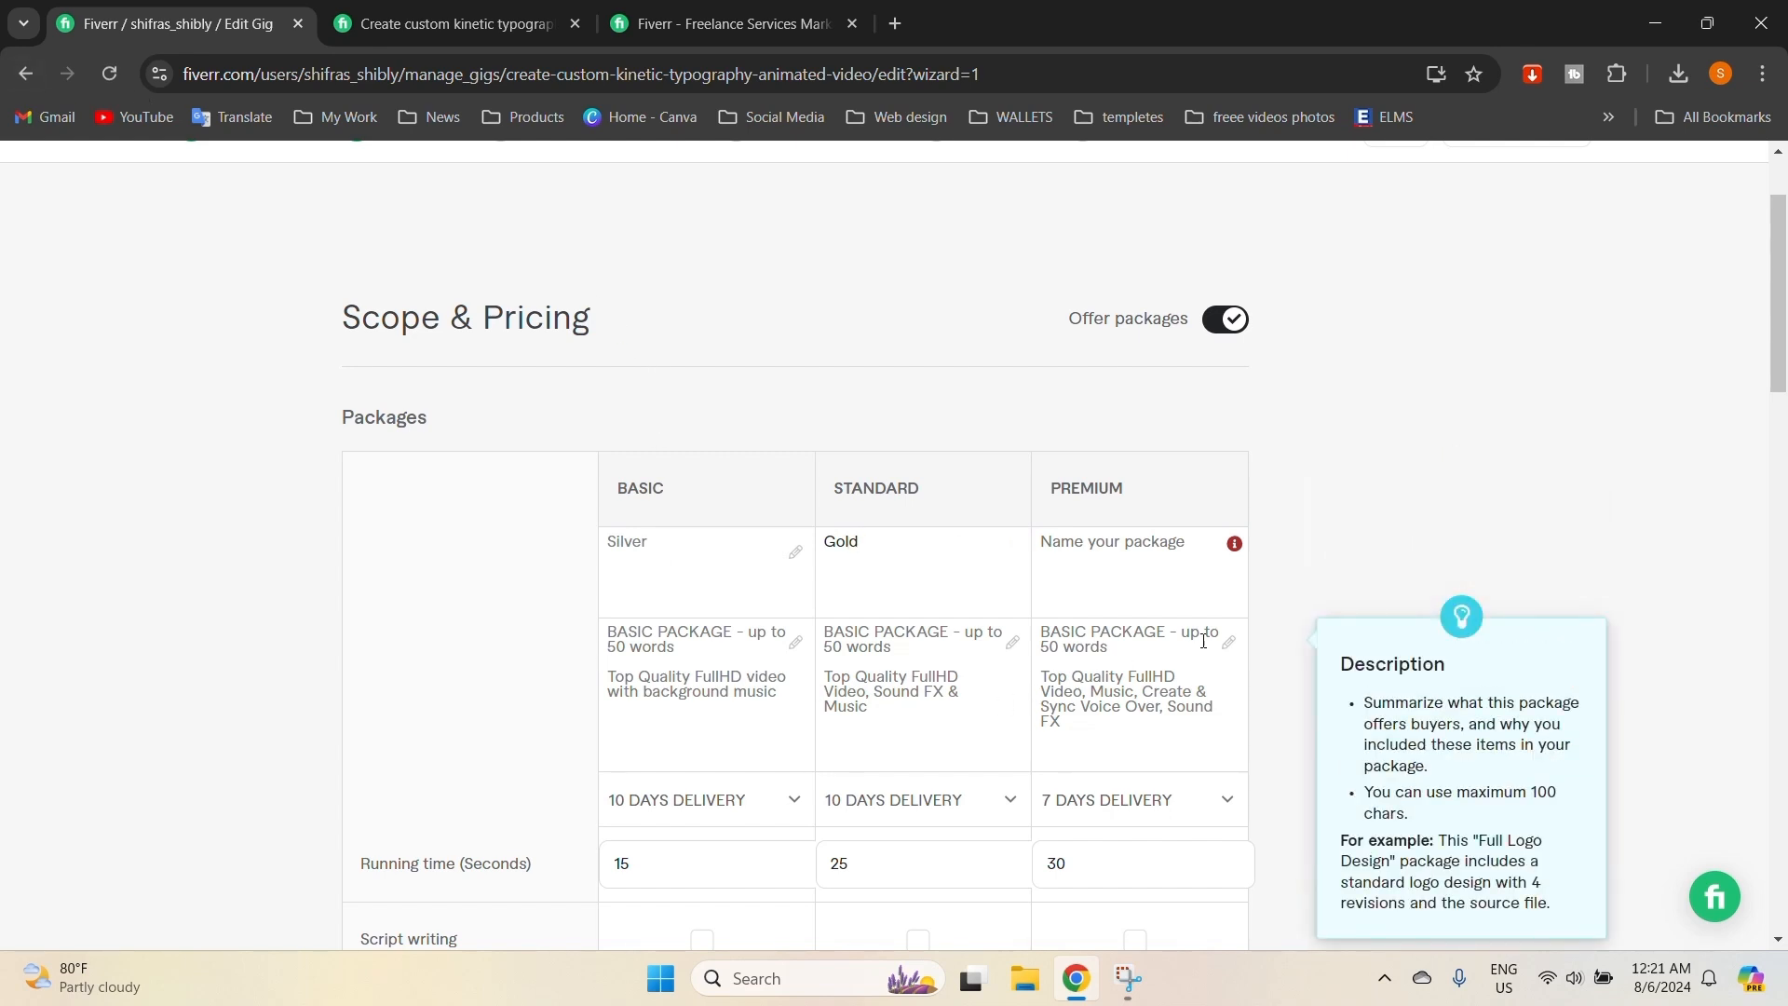
click(1171, 560)
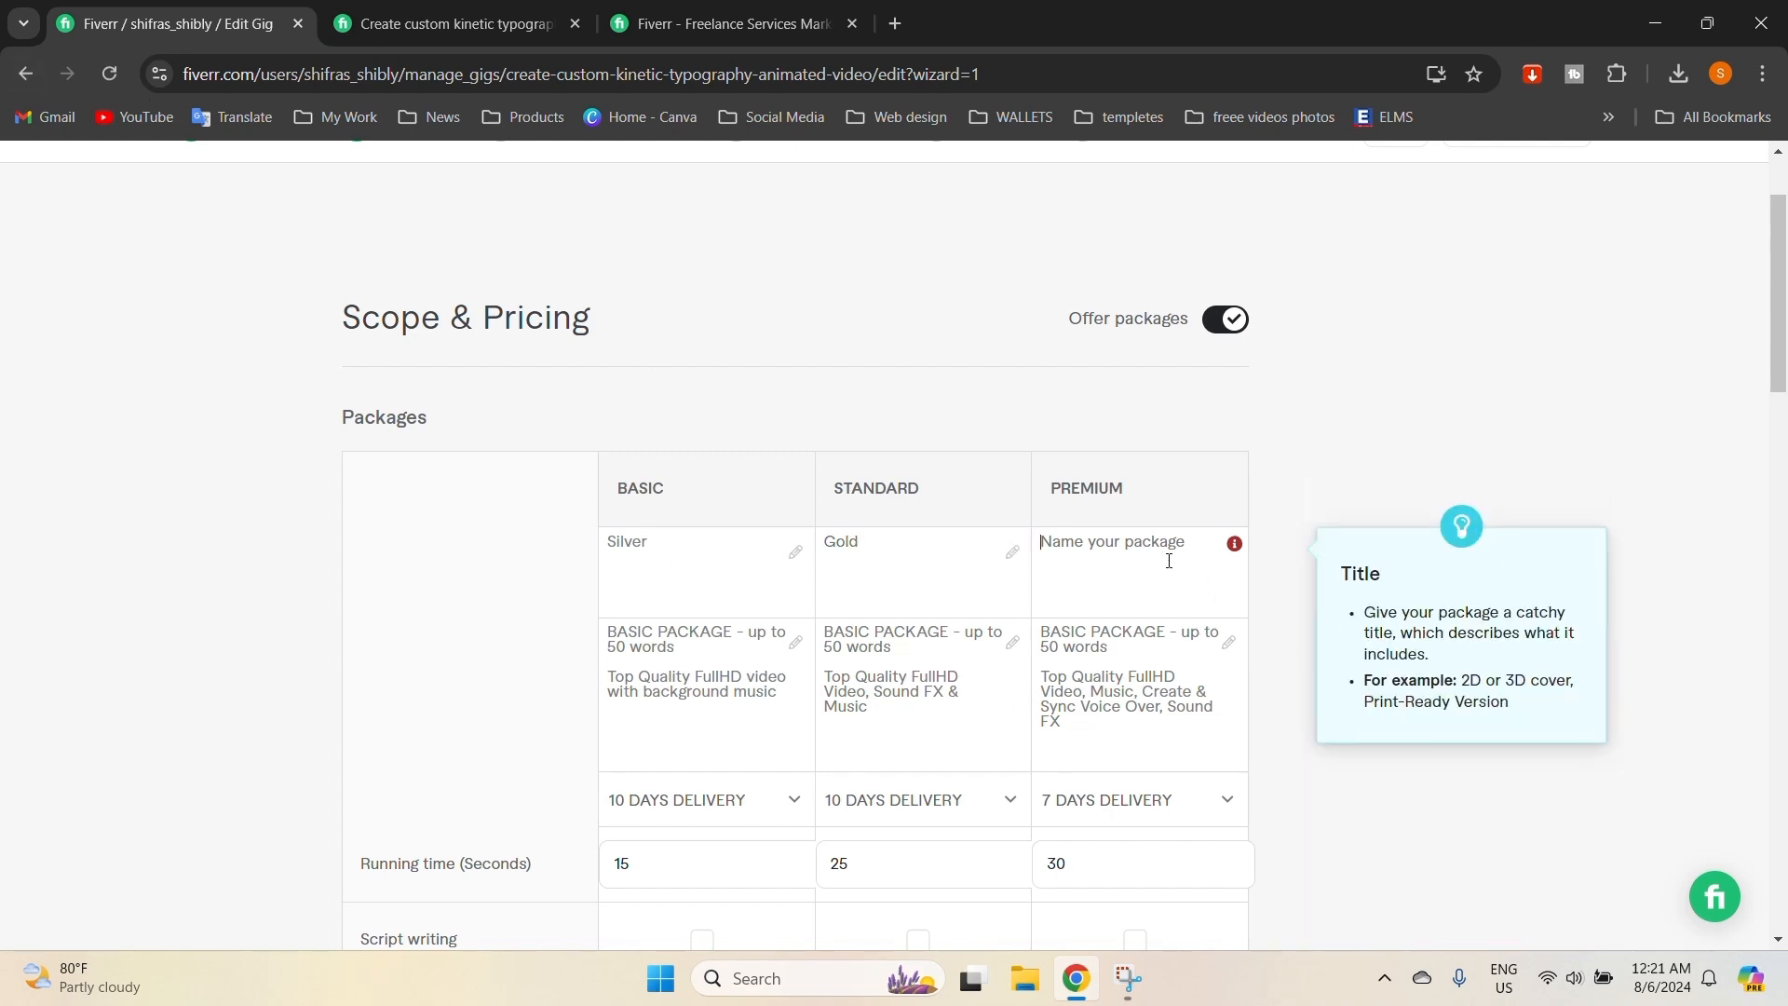
text(Platinum)
Save the package scope and pricing and continue to the gig's description.
click(1025, 858)
scroll(1018, 832, down, 15)
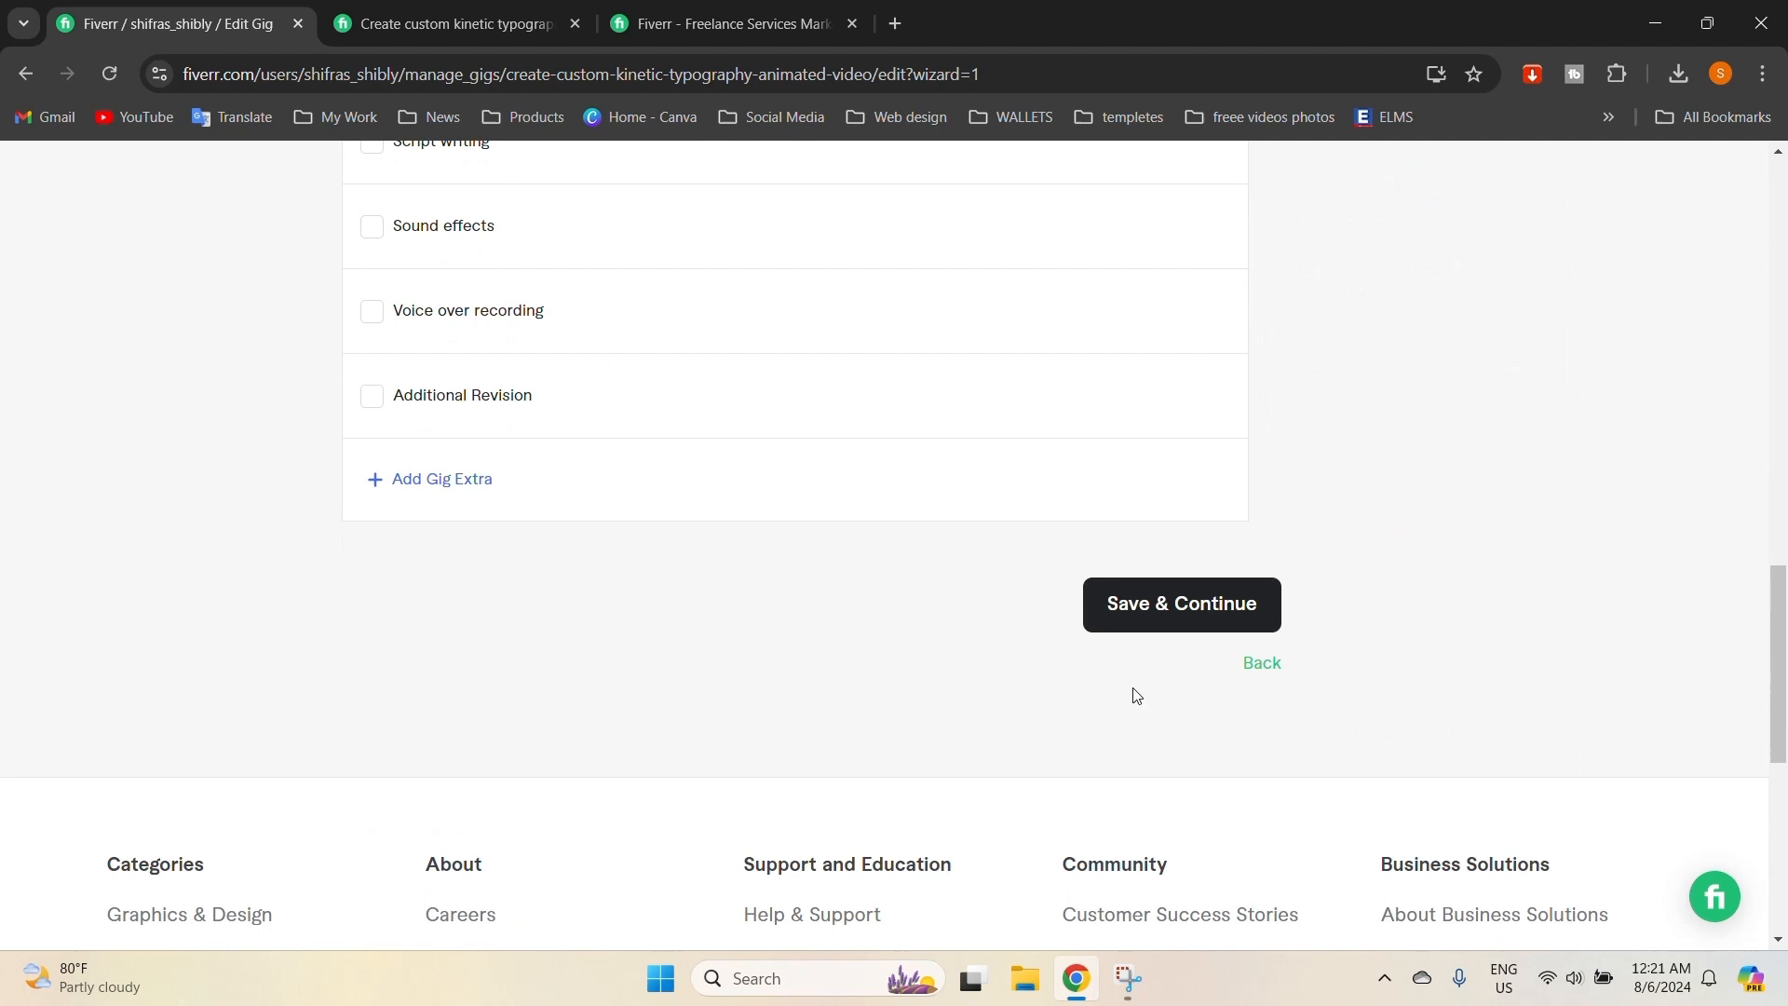
click(1160, 611)
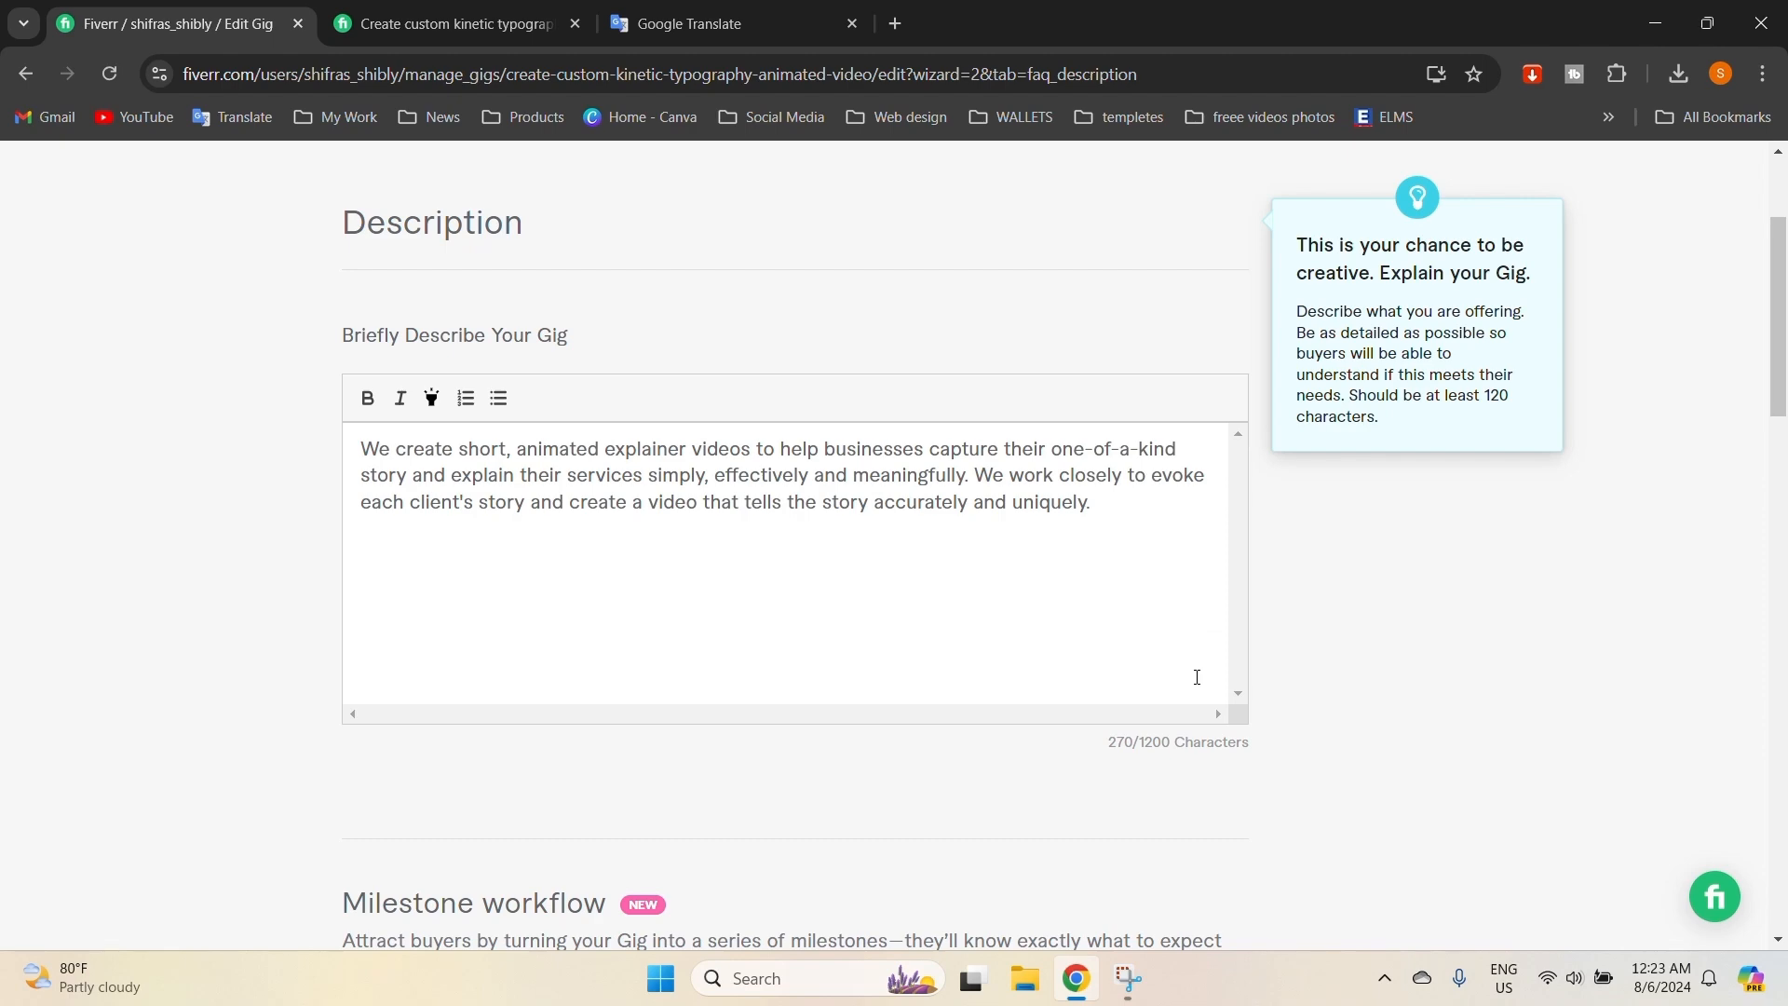
Go past the description and Milestone workflow sections and continue to the gig's requirements.
scroll(1239, 582, down, 6)
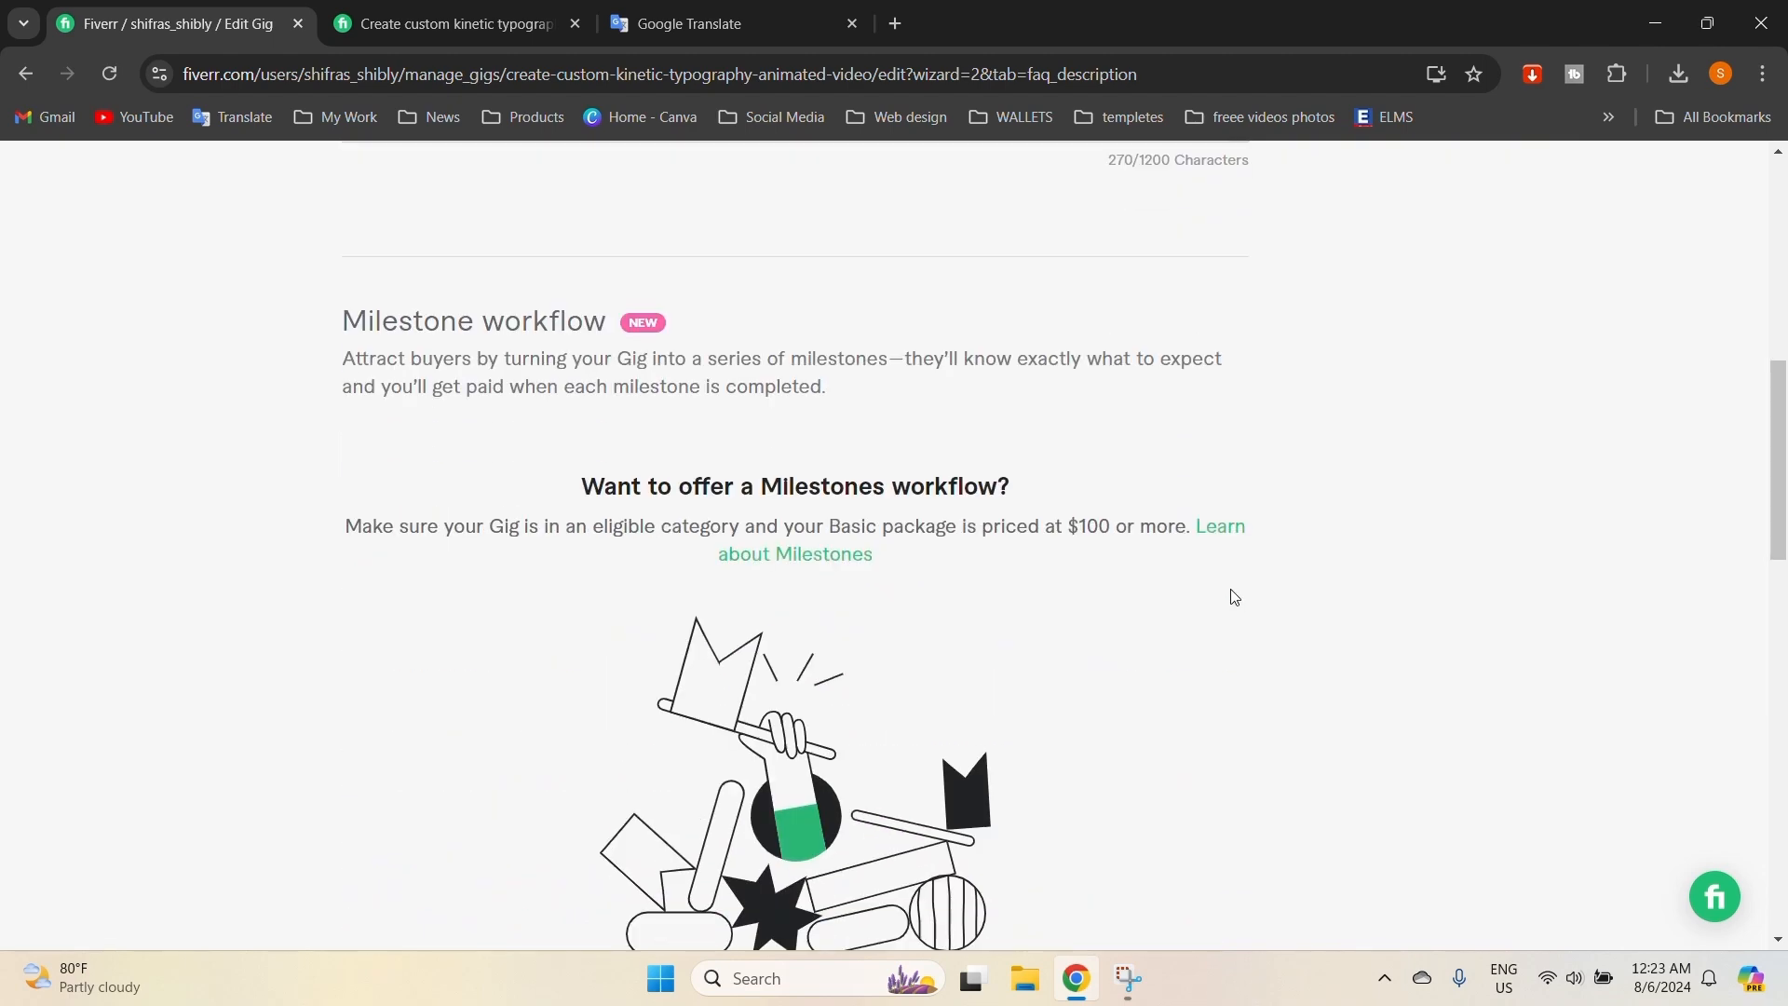
scroll(1231, 588, down, 8)
scroll(1222, 596, down, 3)
scroll(1221, 598, up, 4)
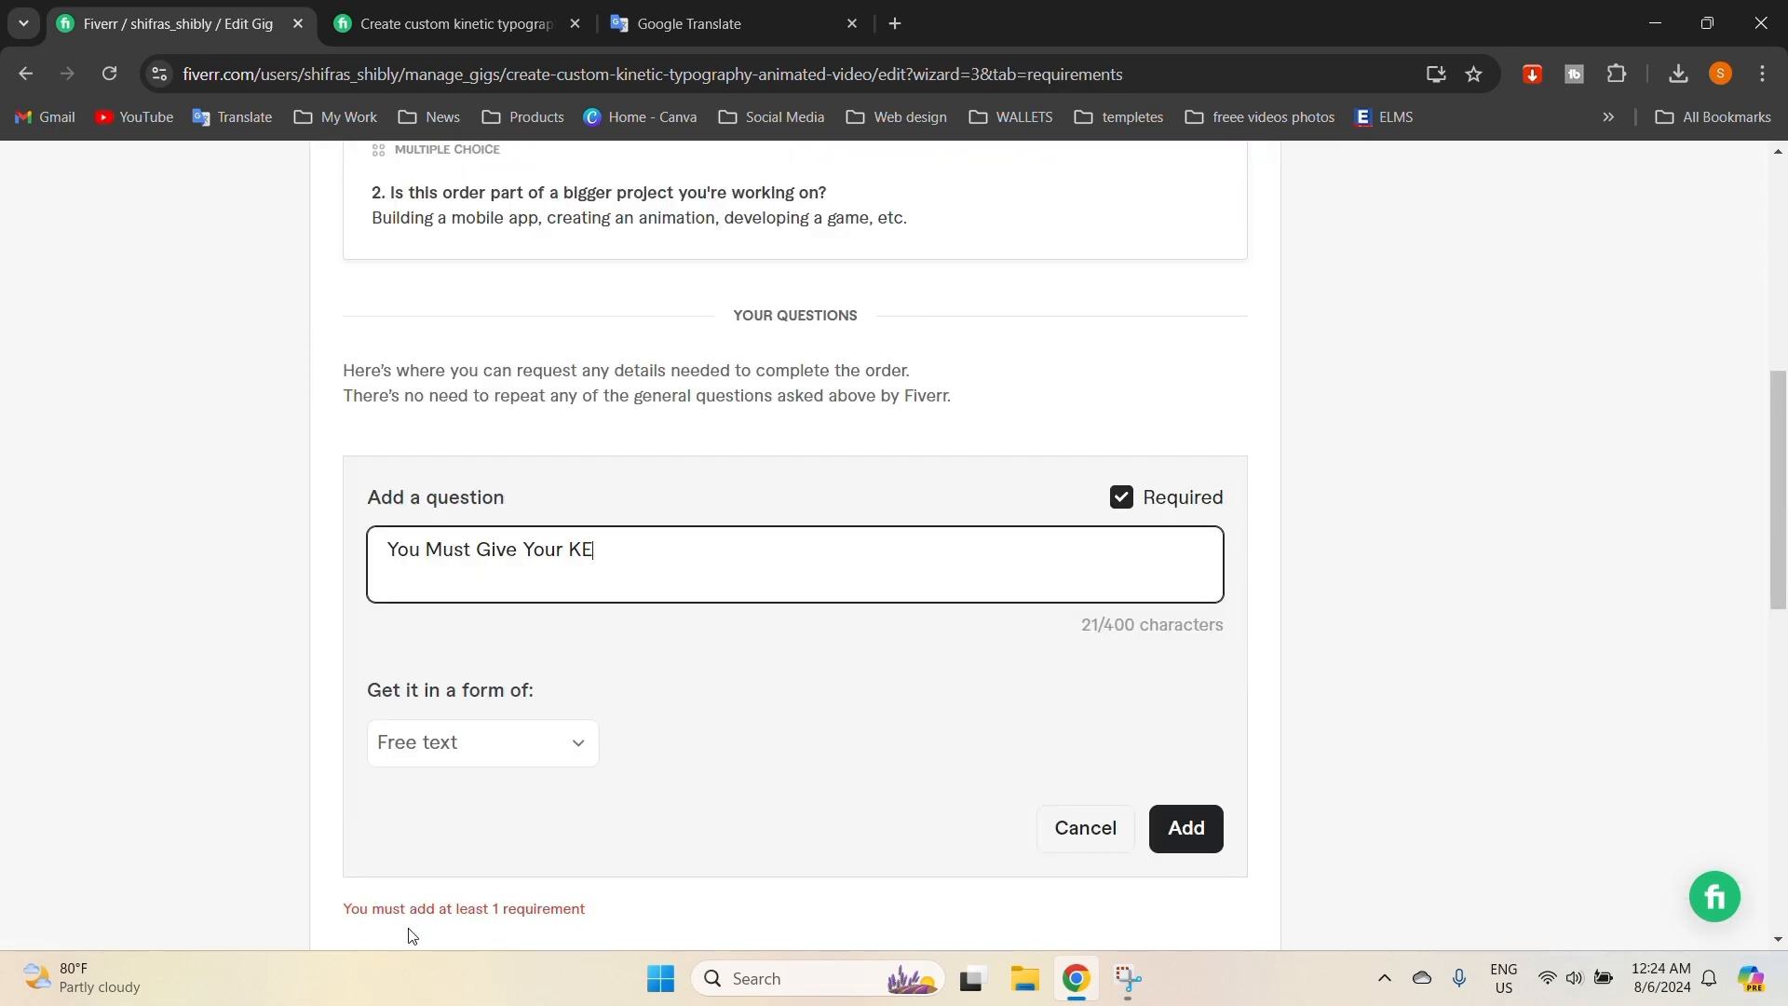
Complete the required free-text question as "You Must Give Your Bussiness Details Briefly and Main Keyword".
text(yword)
key(BackSpace)
key(BackSpace)
key(BackSpace)
text(ssiness Detail)
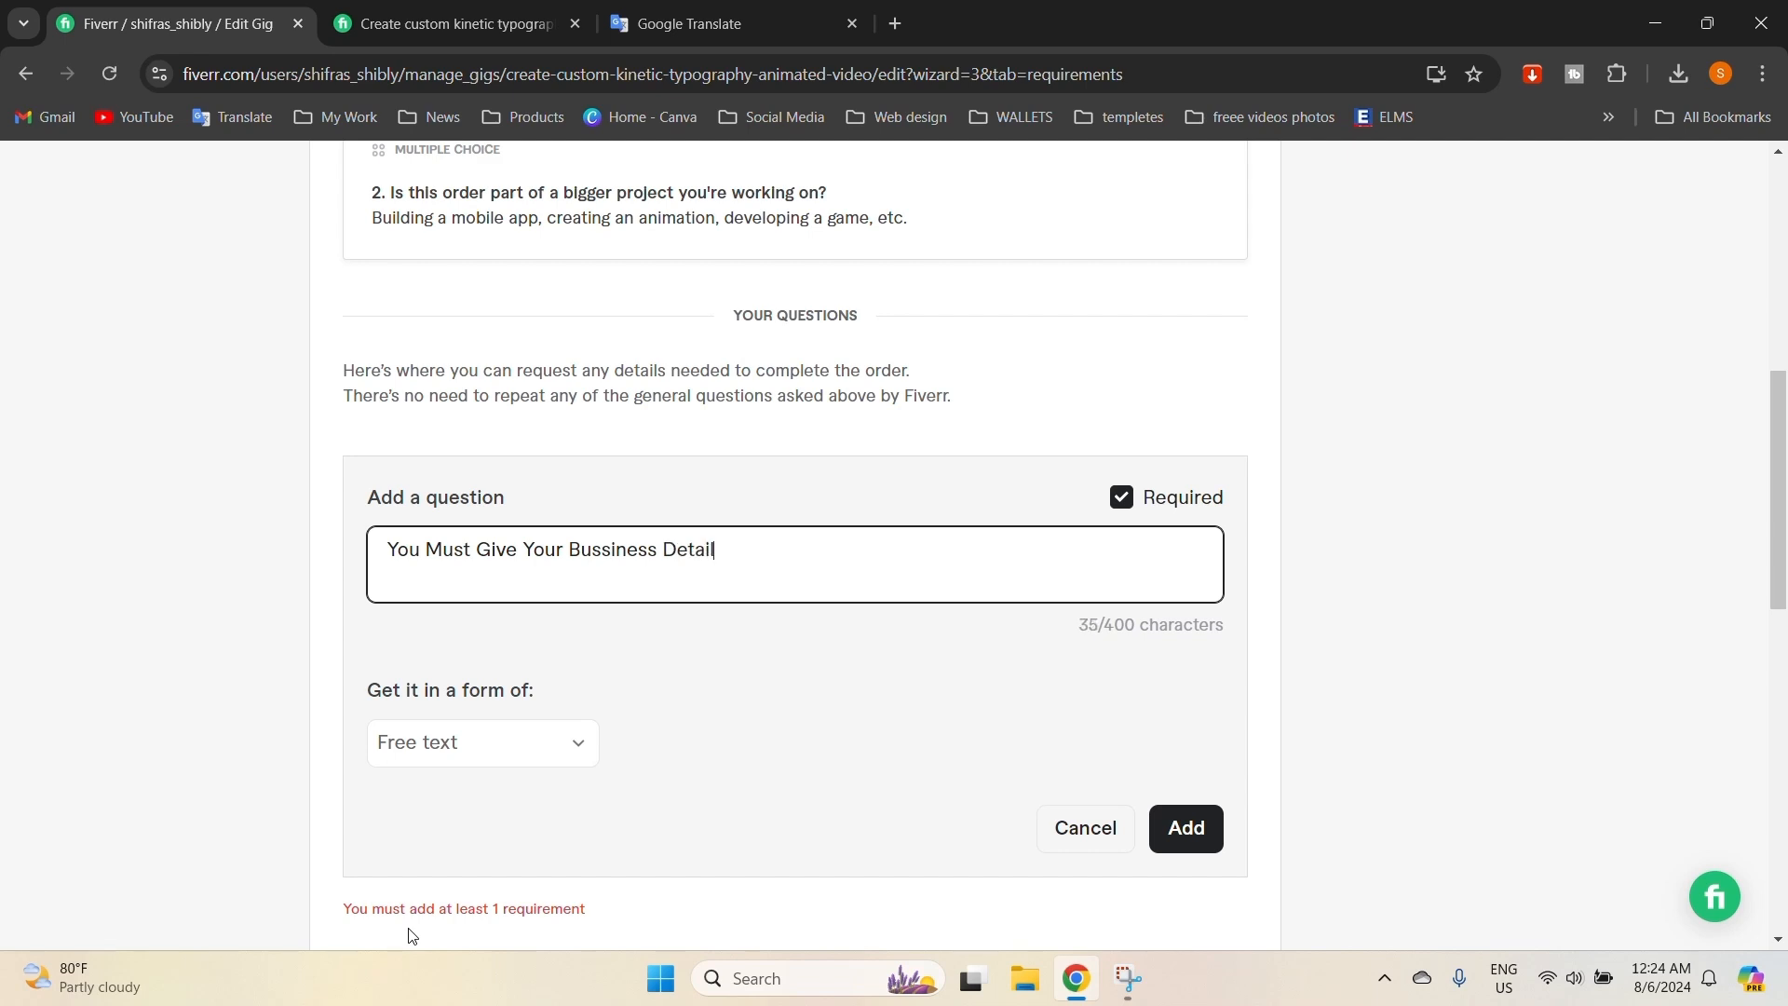
text(s Briefly and Ke)
key(BackSpace)
key(BackSpace)
text(Main Keyword)
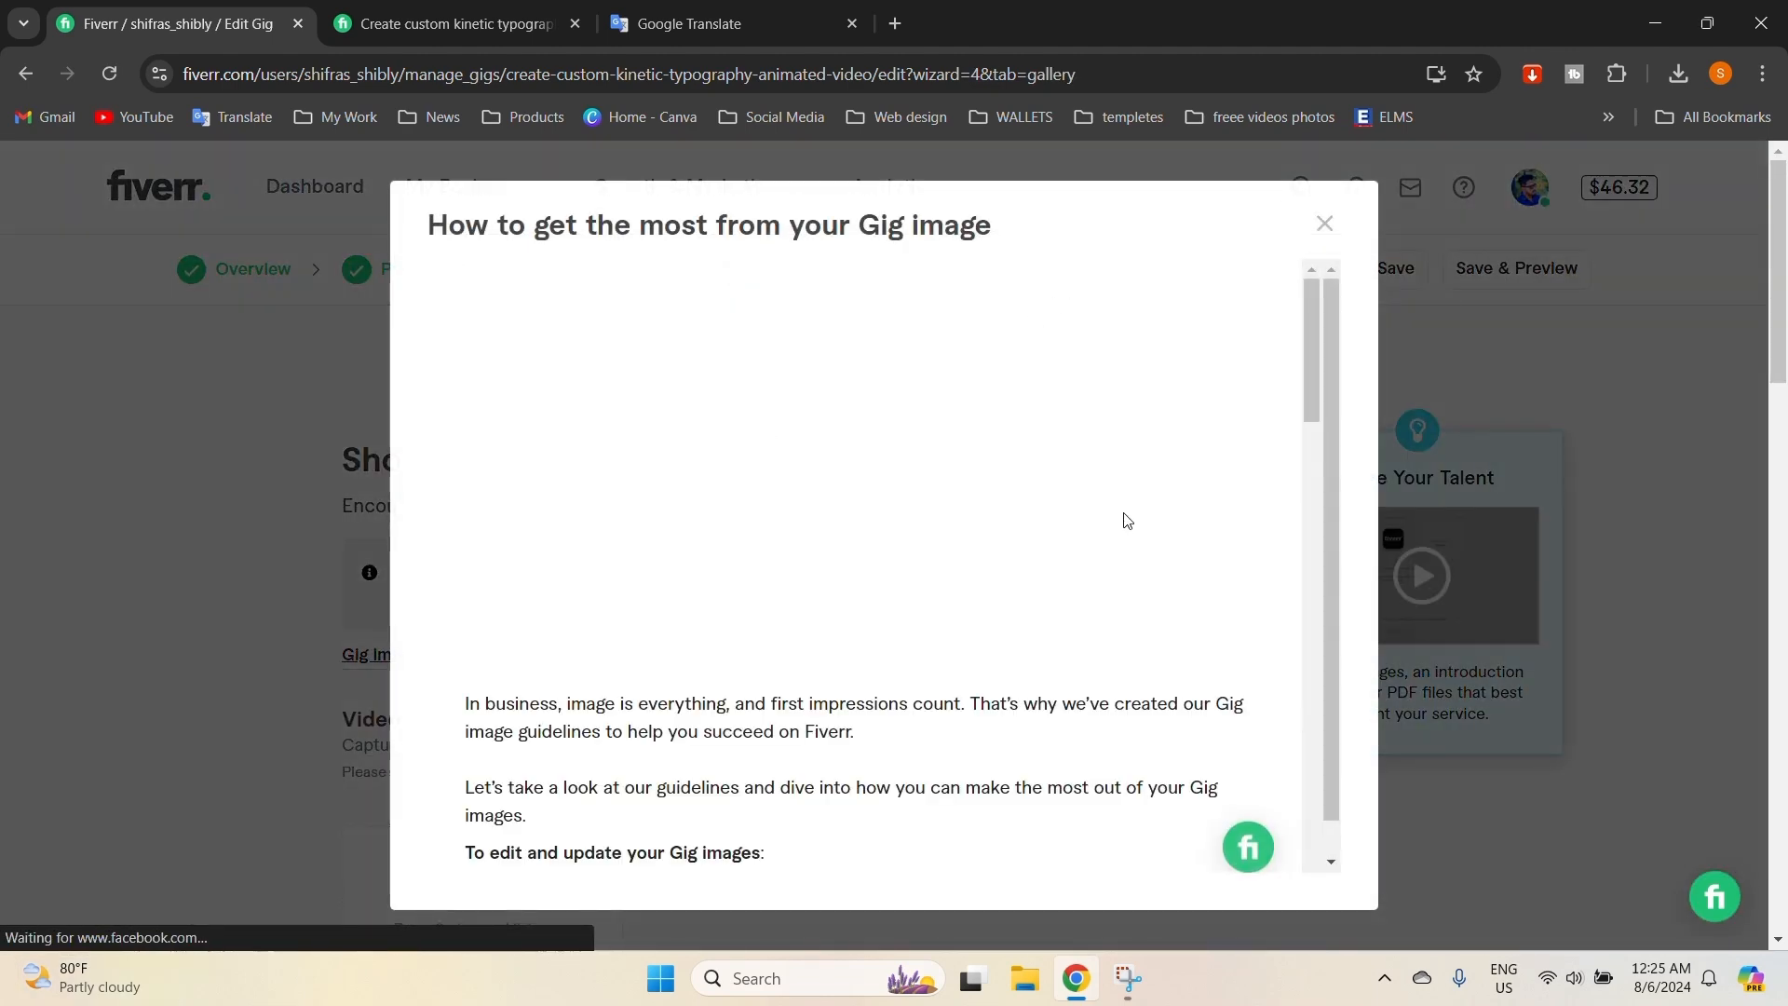
Read through the gig image guidelines and close them.
scroll(1151, 519, down, 5)
scroll(1153, 519, down, 15)
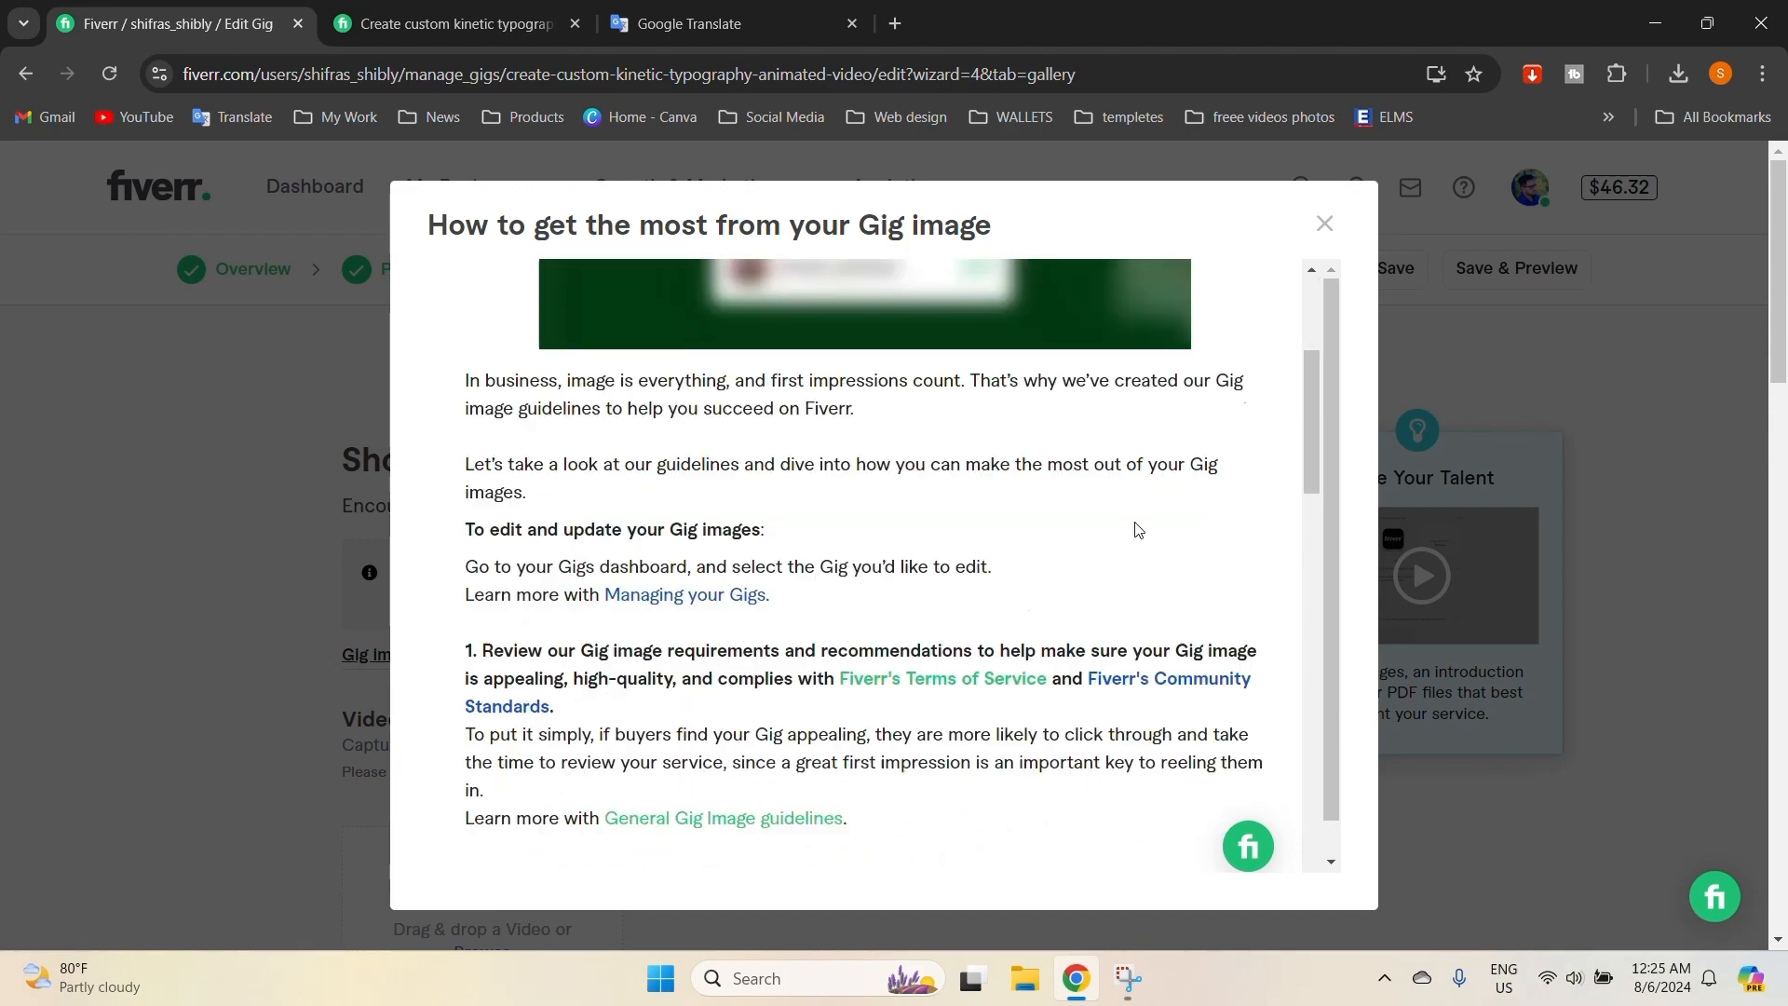
scroll(1192, 428, down, 2)
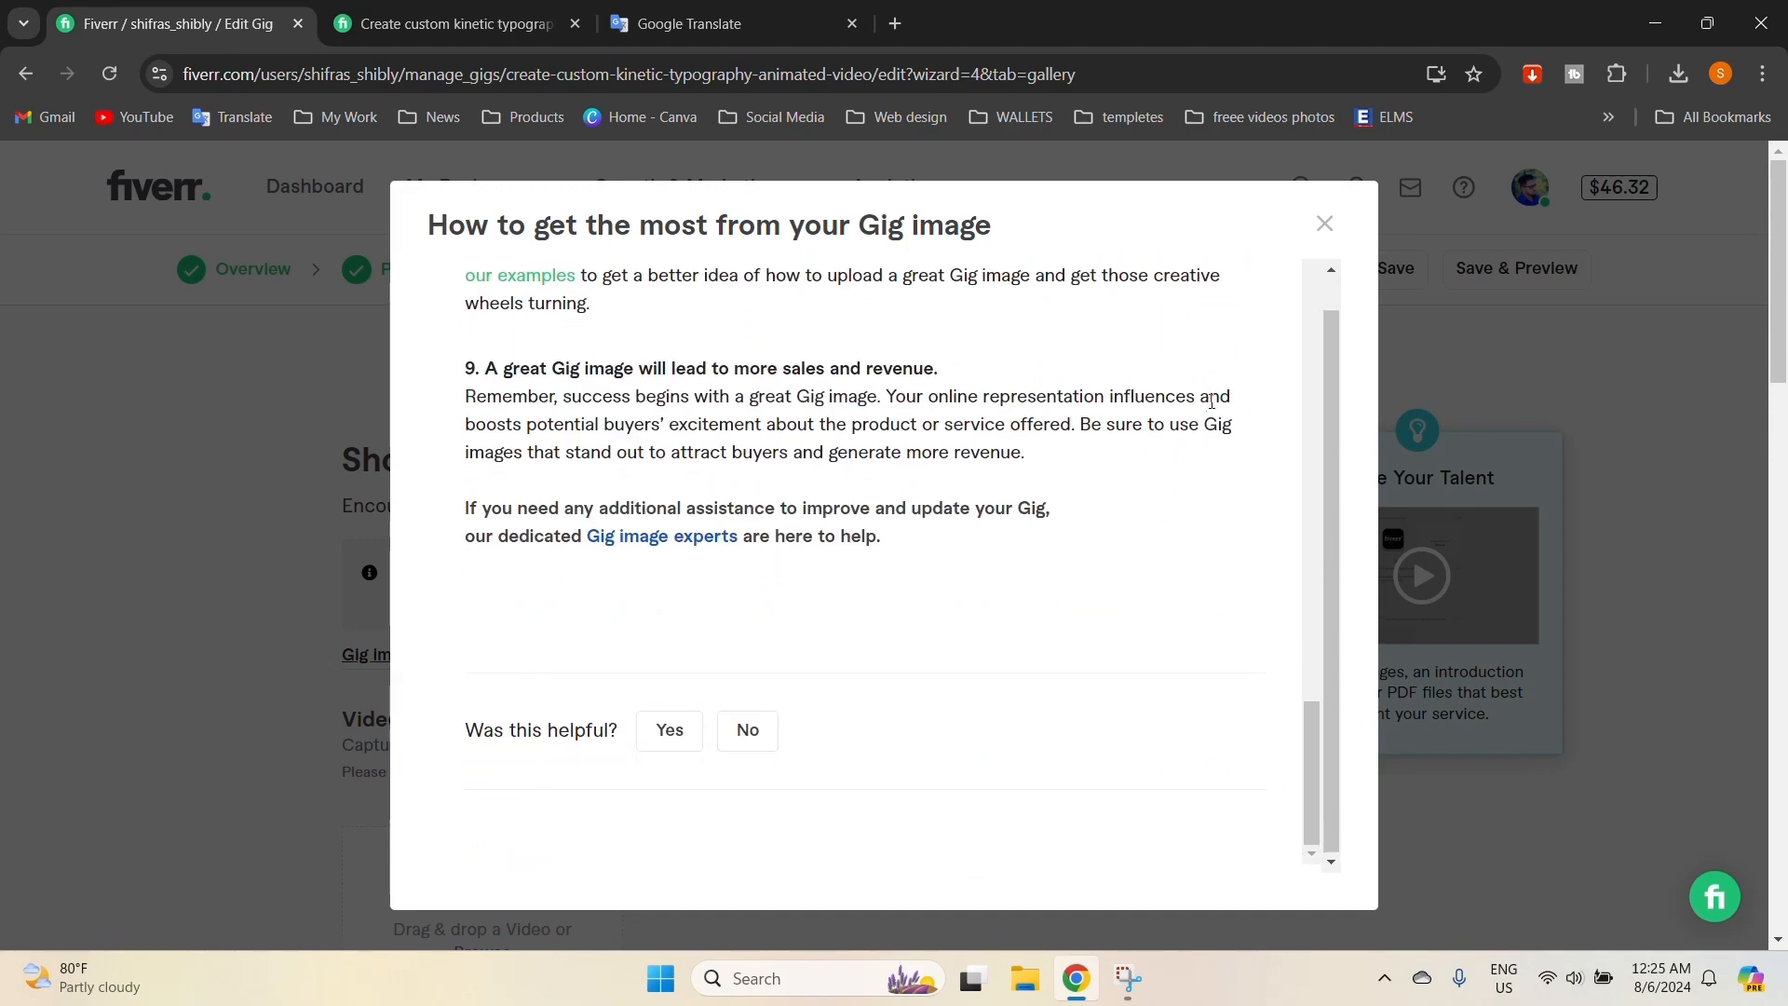
scroll(1210, 402, up, 15)
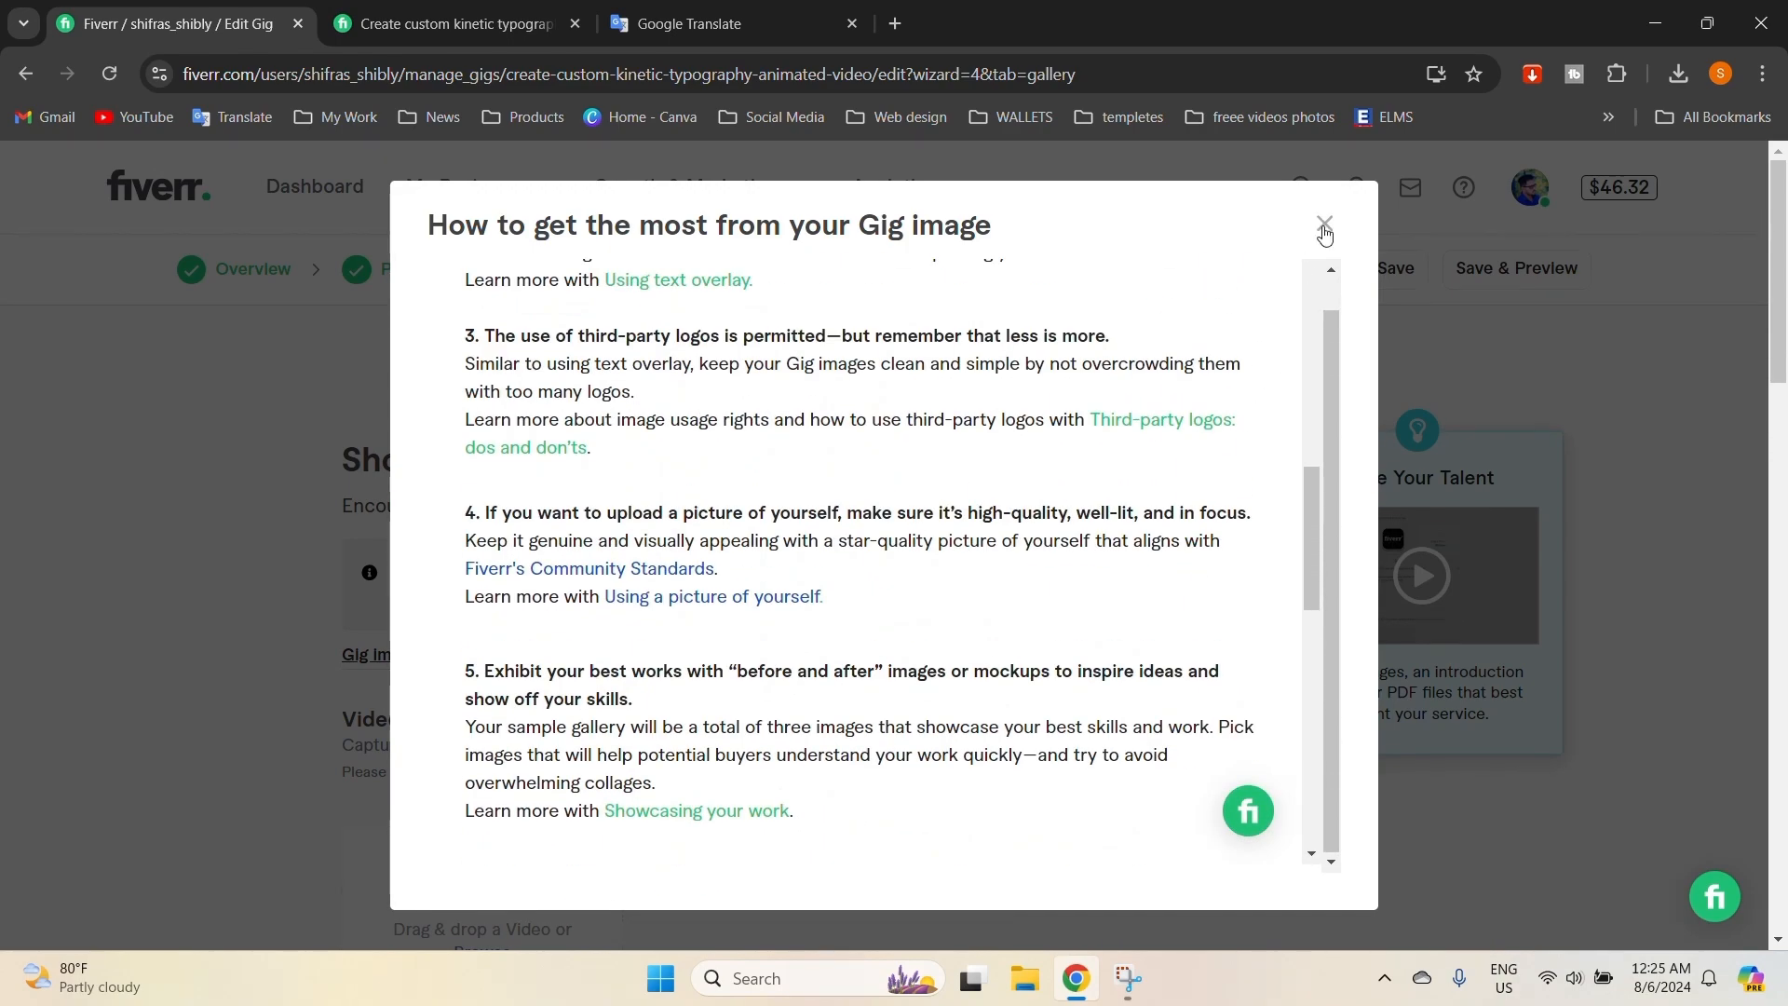
click(1324, 232)
Upload the video file 0805 (1) from the Desktop as the gig's gallery video.
scroll(814, 668, down, 1)
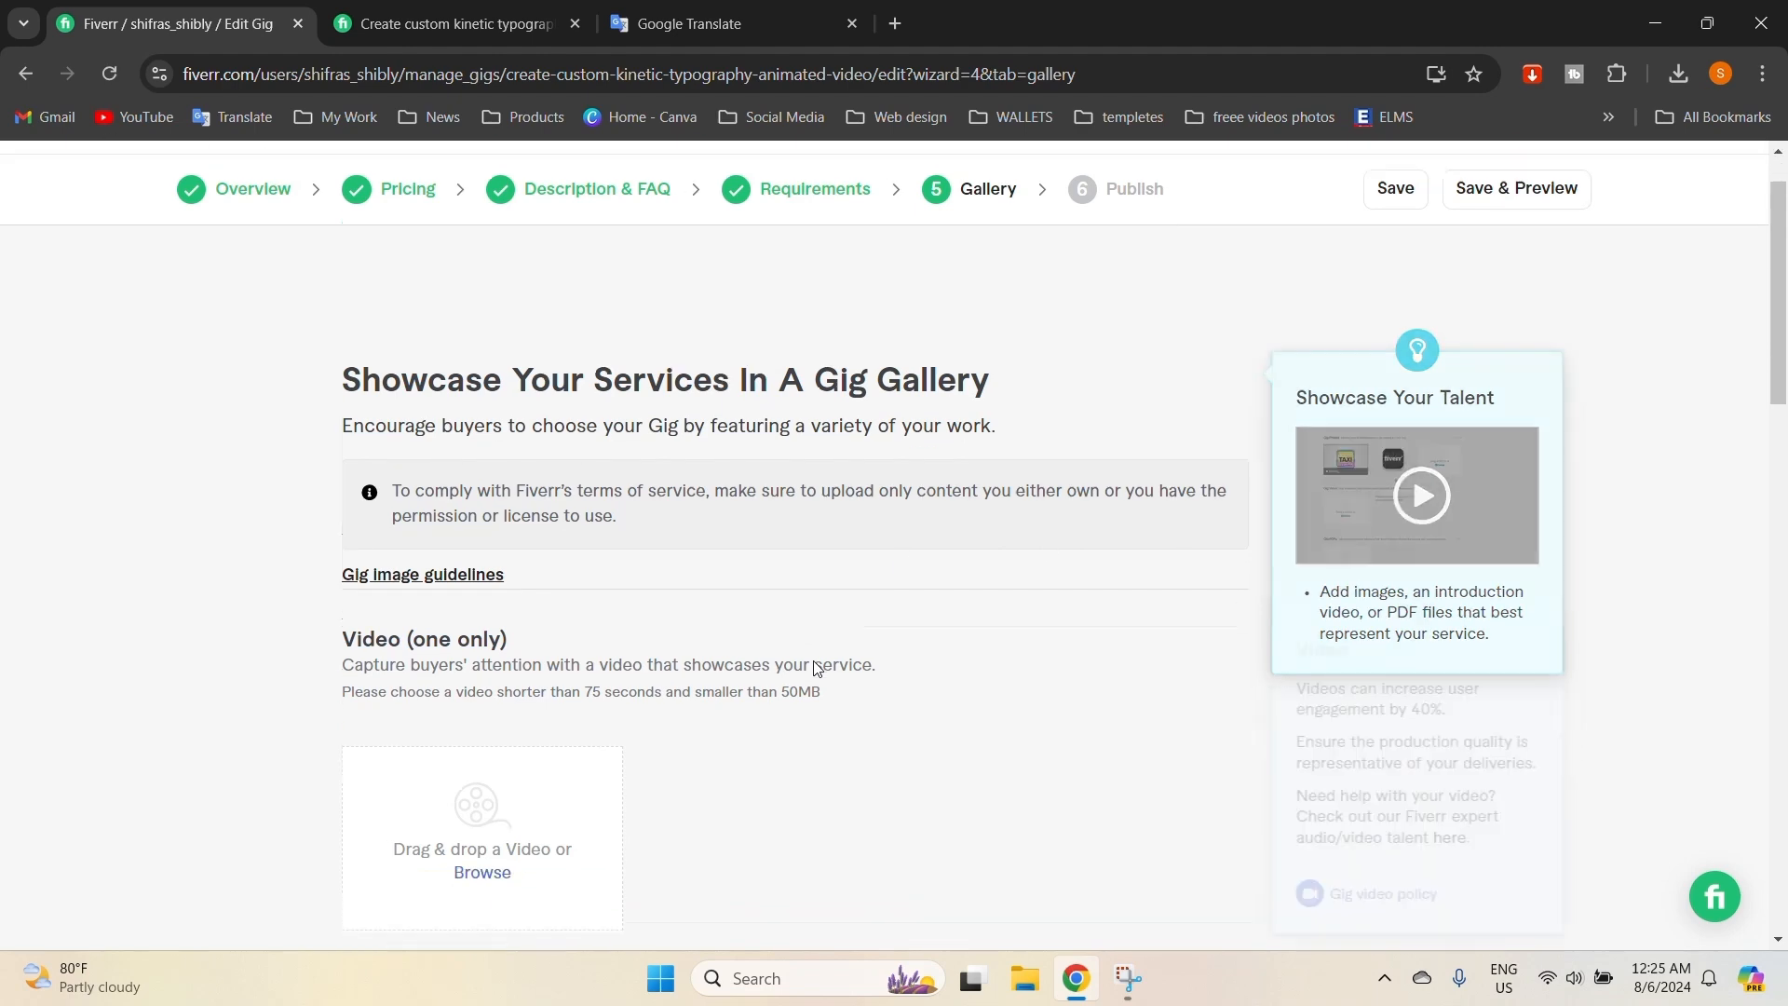
scroll(815, 667, down, 3)
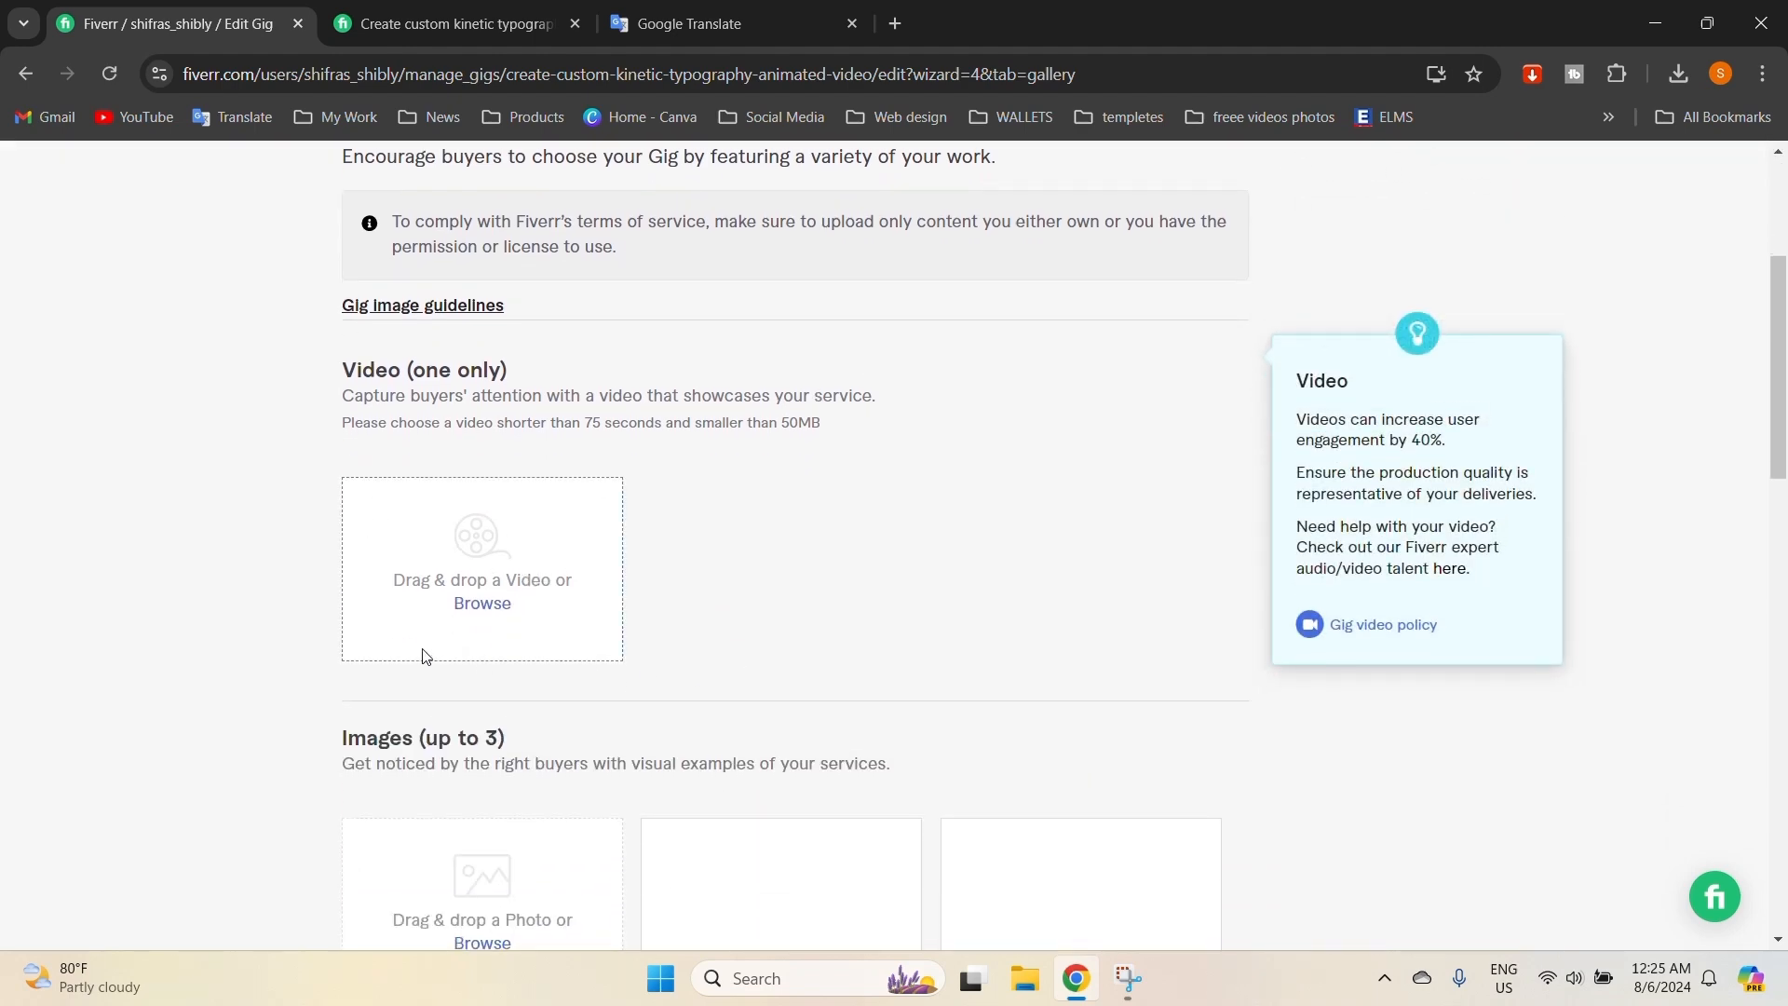
click(510, 632)
click(133, 320)
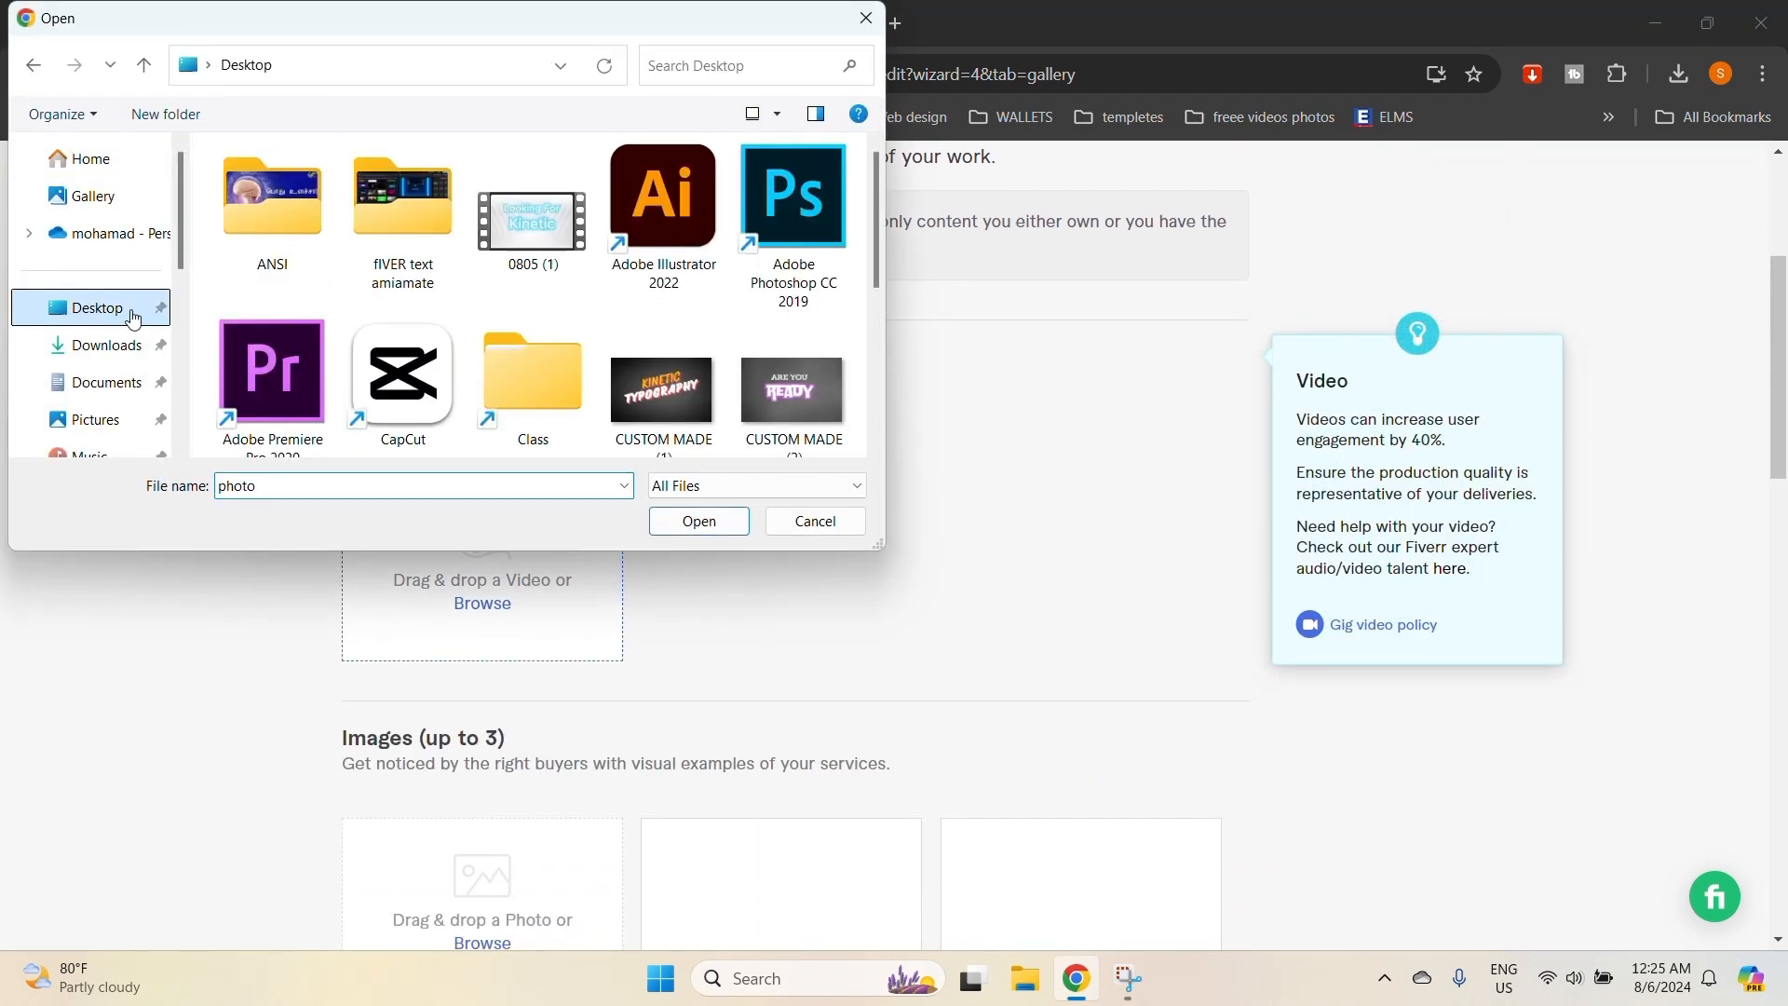
double_click(534, 231)
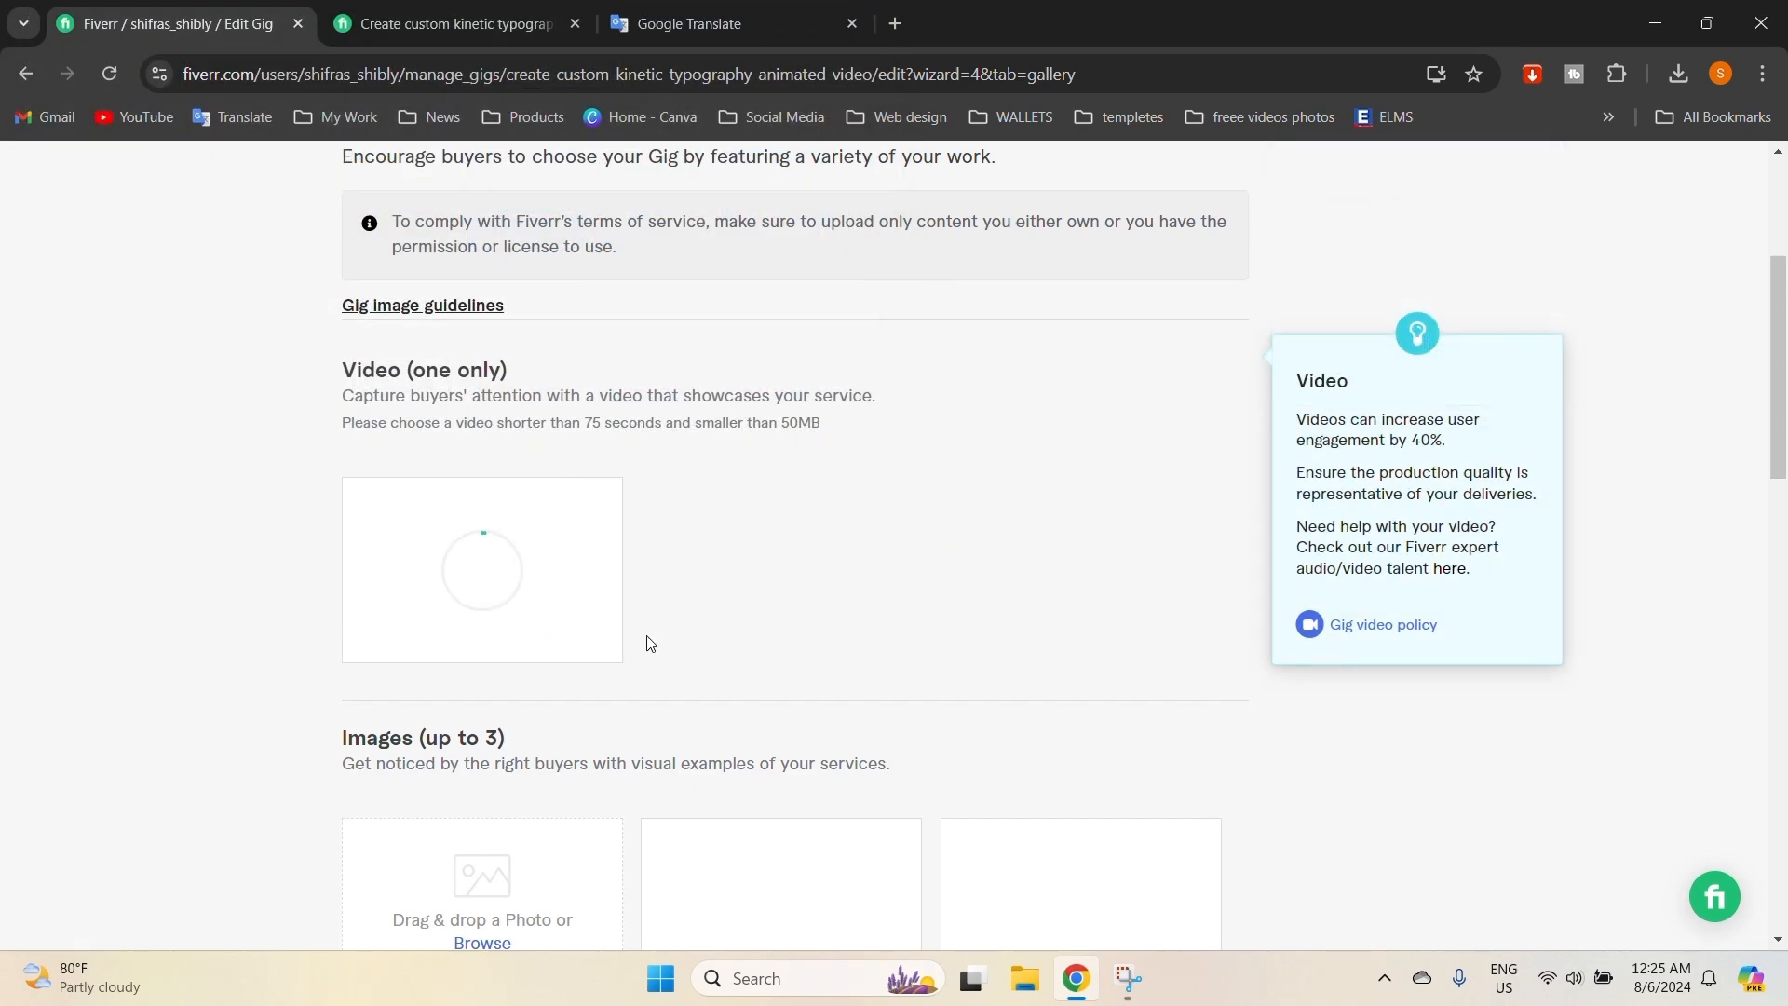
Upload the three images CUSTOM MADE (1), CUSTOM MADE (2) and CUSTOM MADE from the Desktop to the gig gallery.
scroll(534, 686, down, 3)
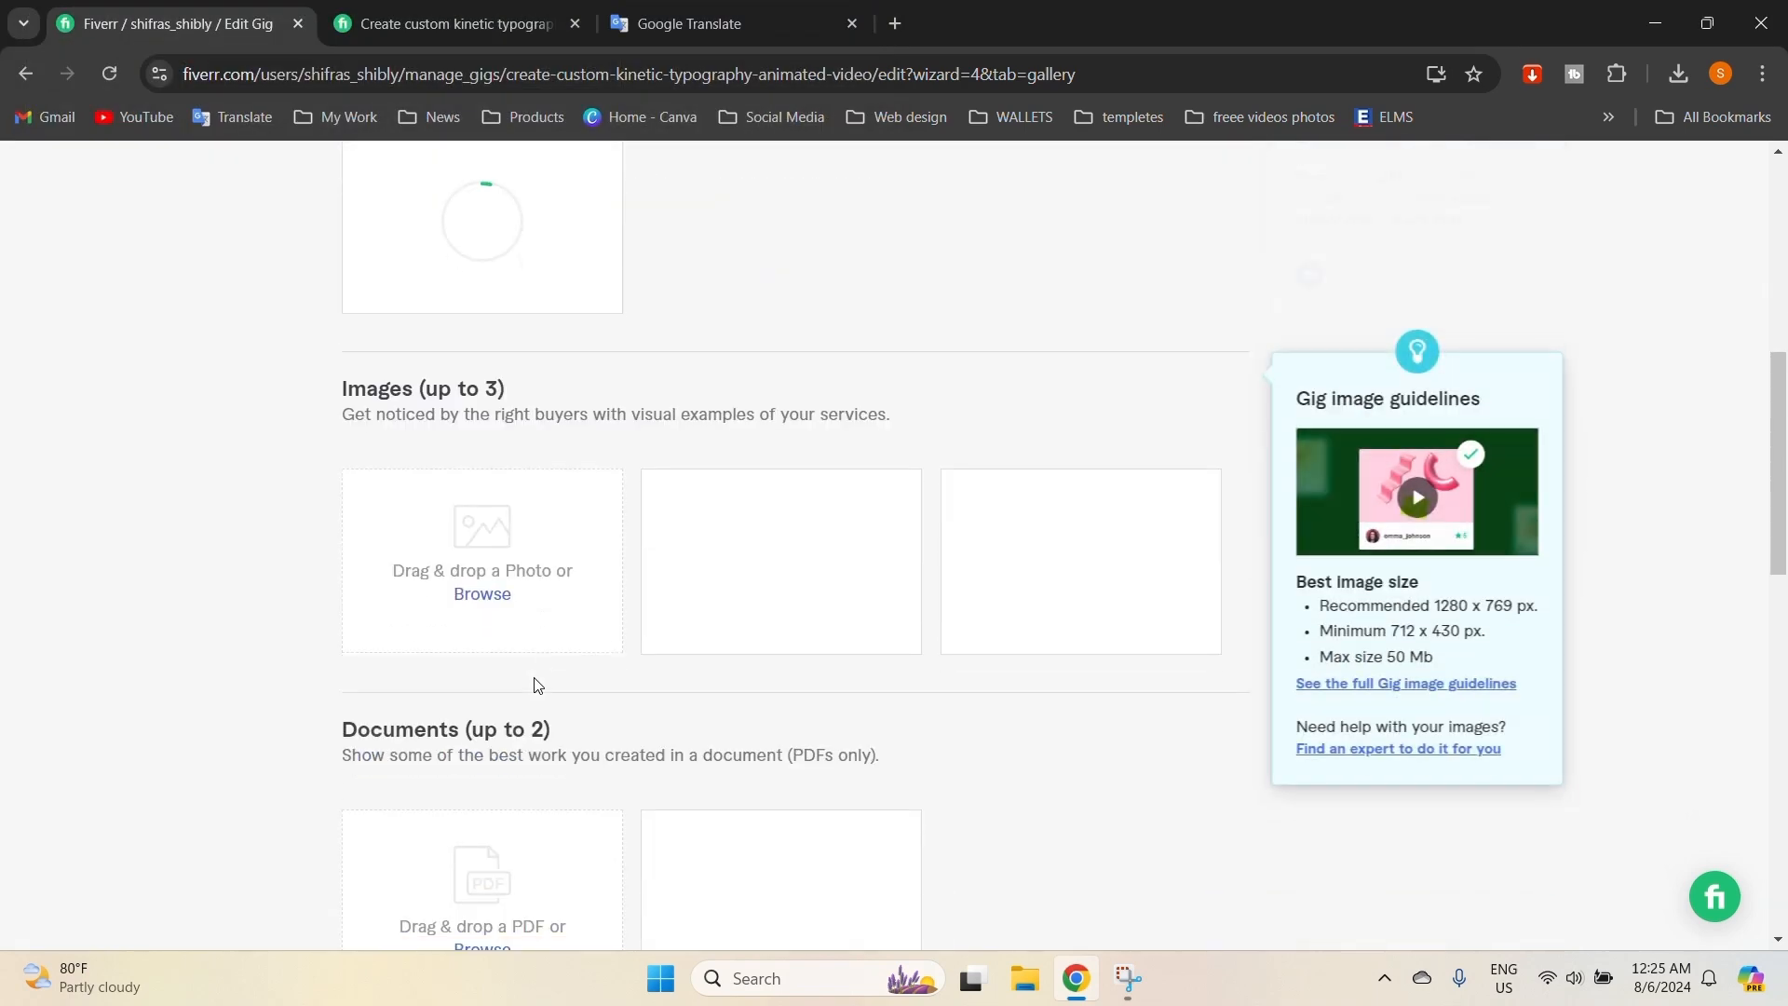
click(477, 596)
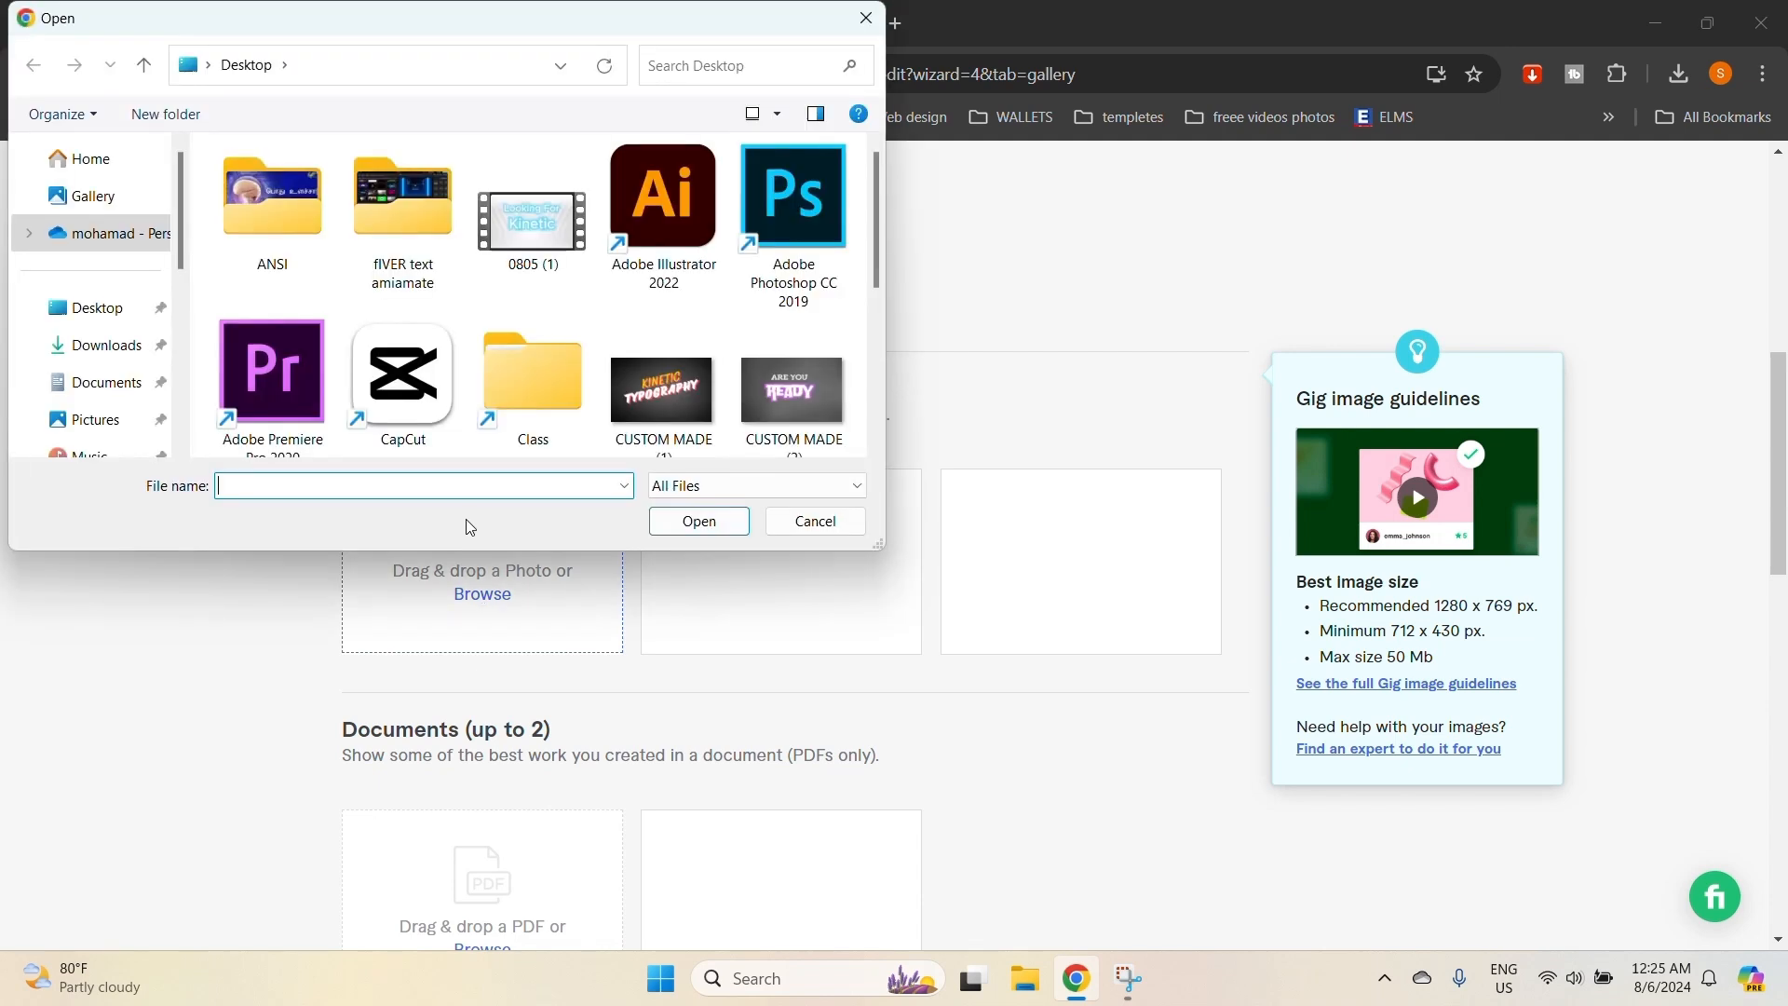
scroll(419, 390, down, 1)
click(663, 219)
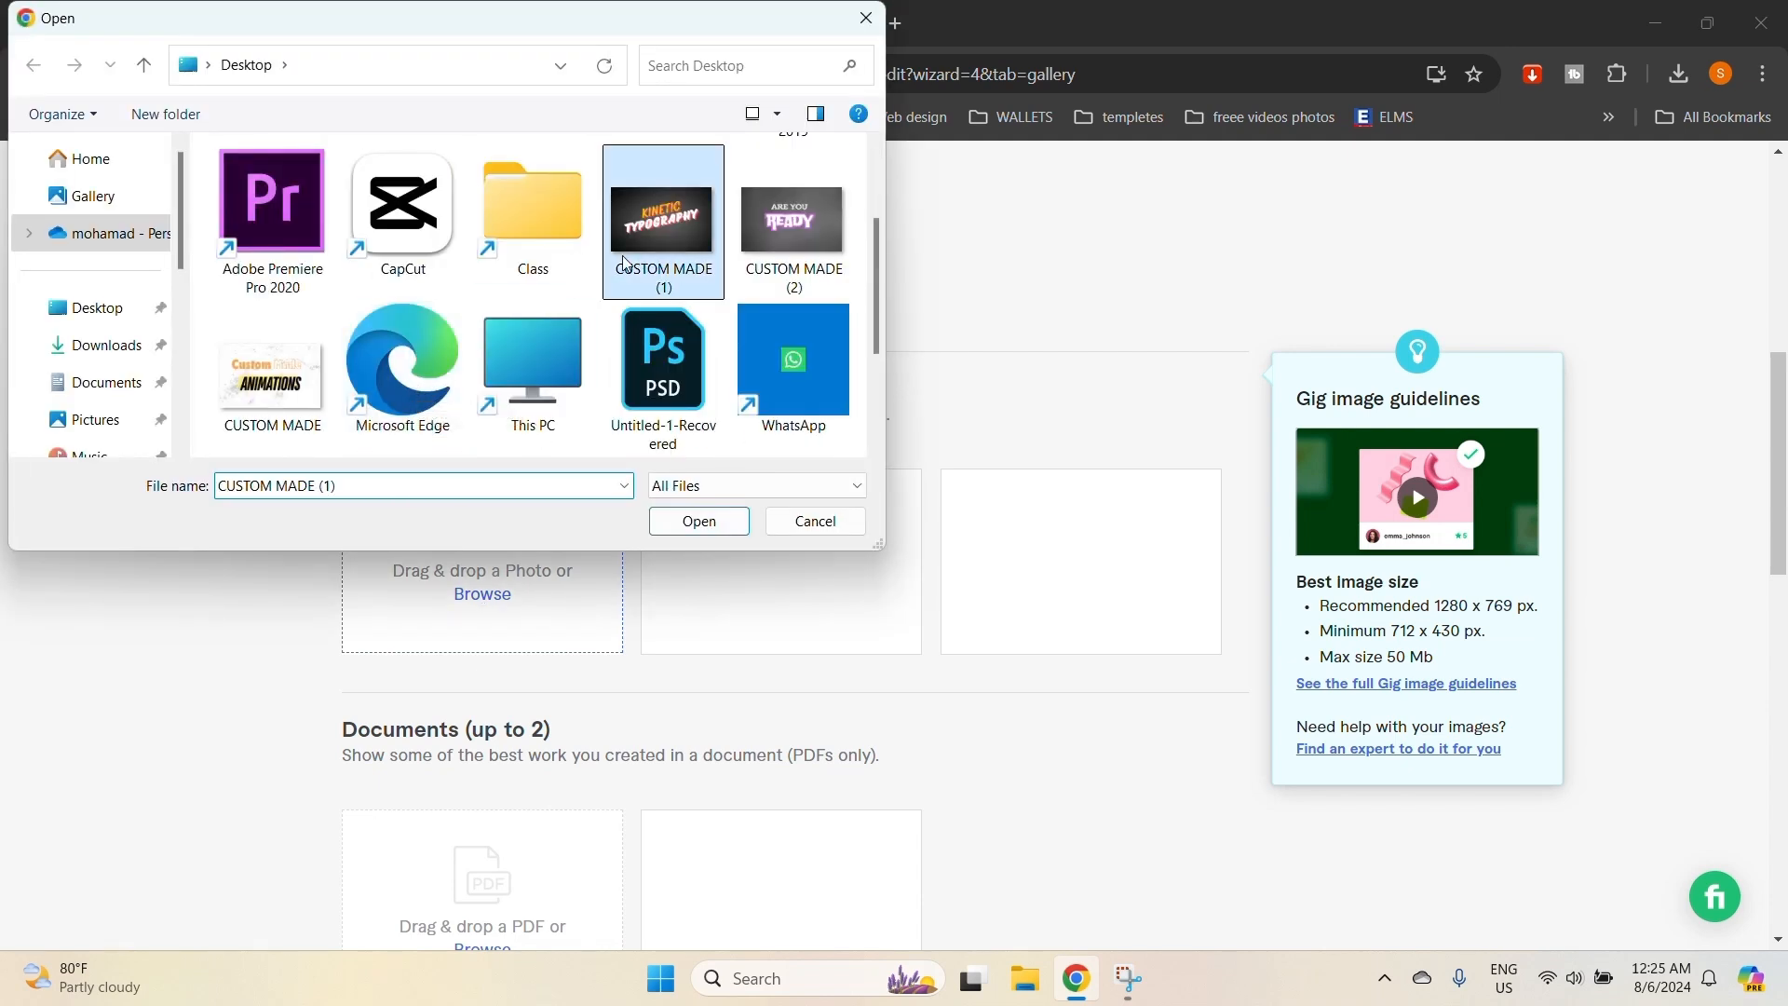
click(270, 382)
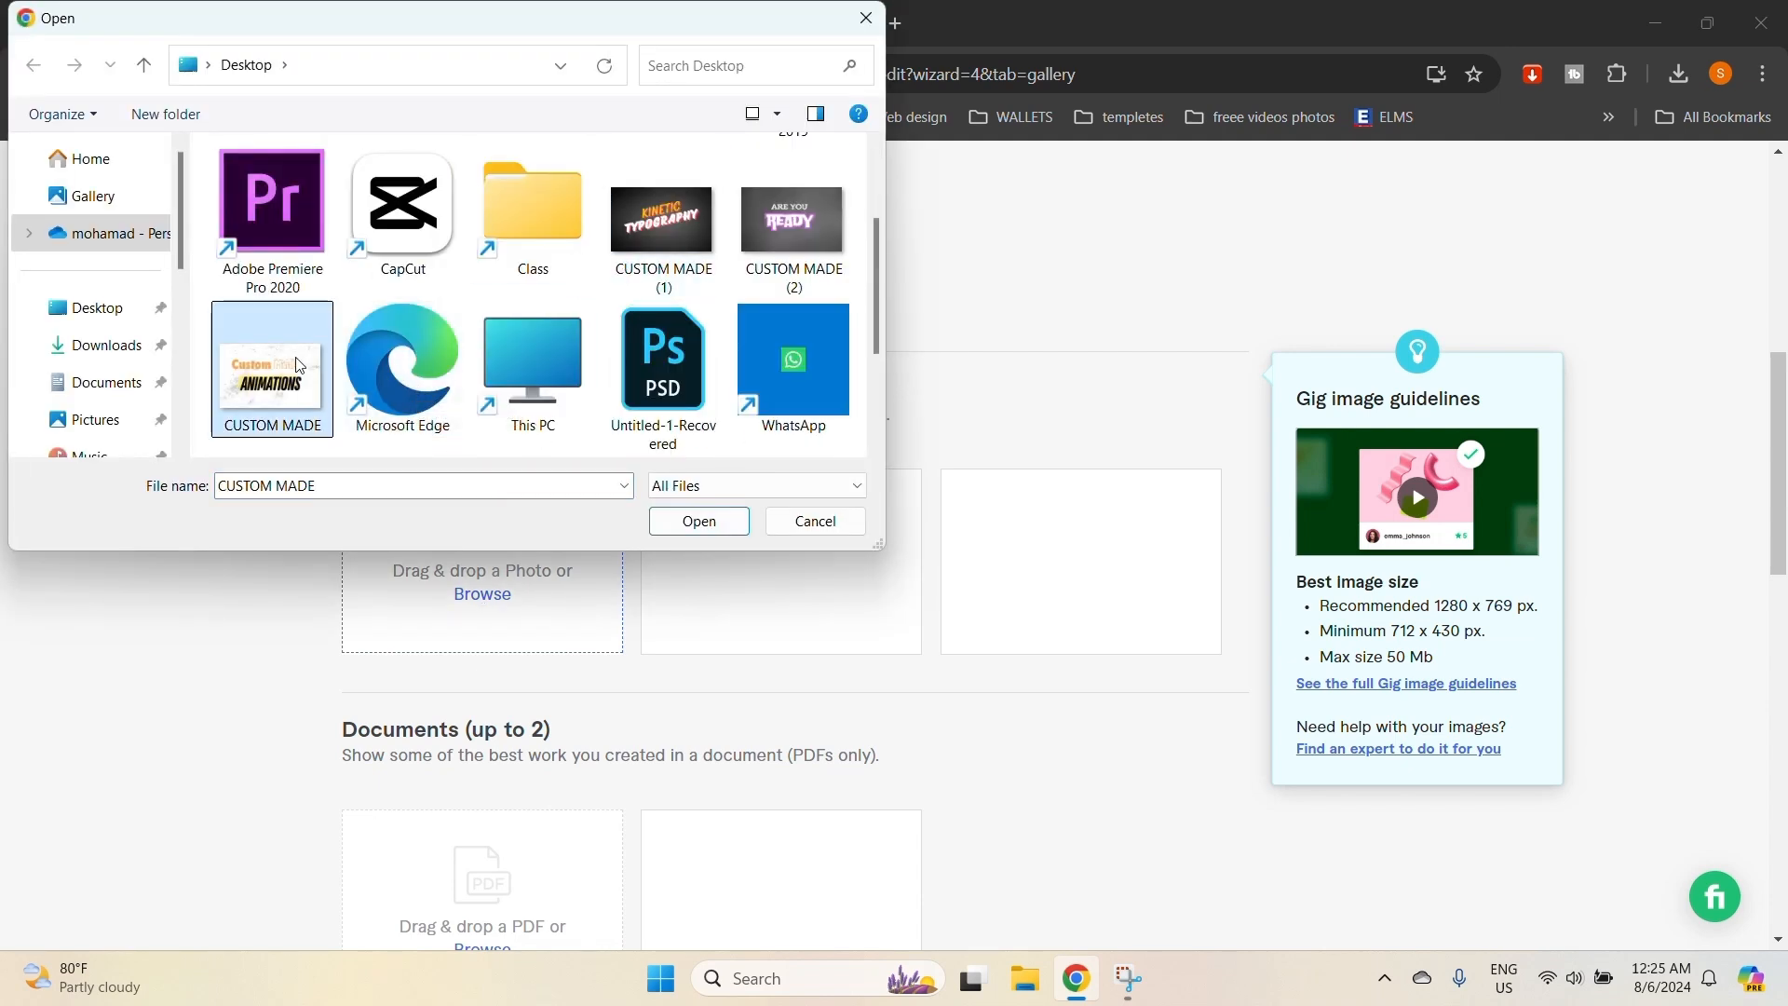
click(793, 224)
ctrl+click(616, 225)
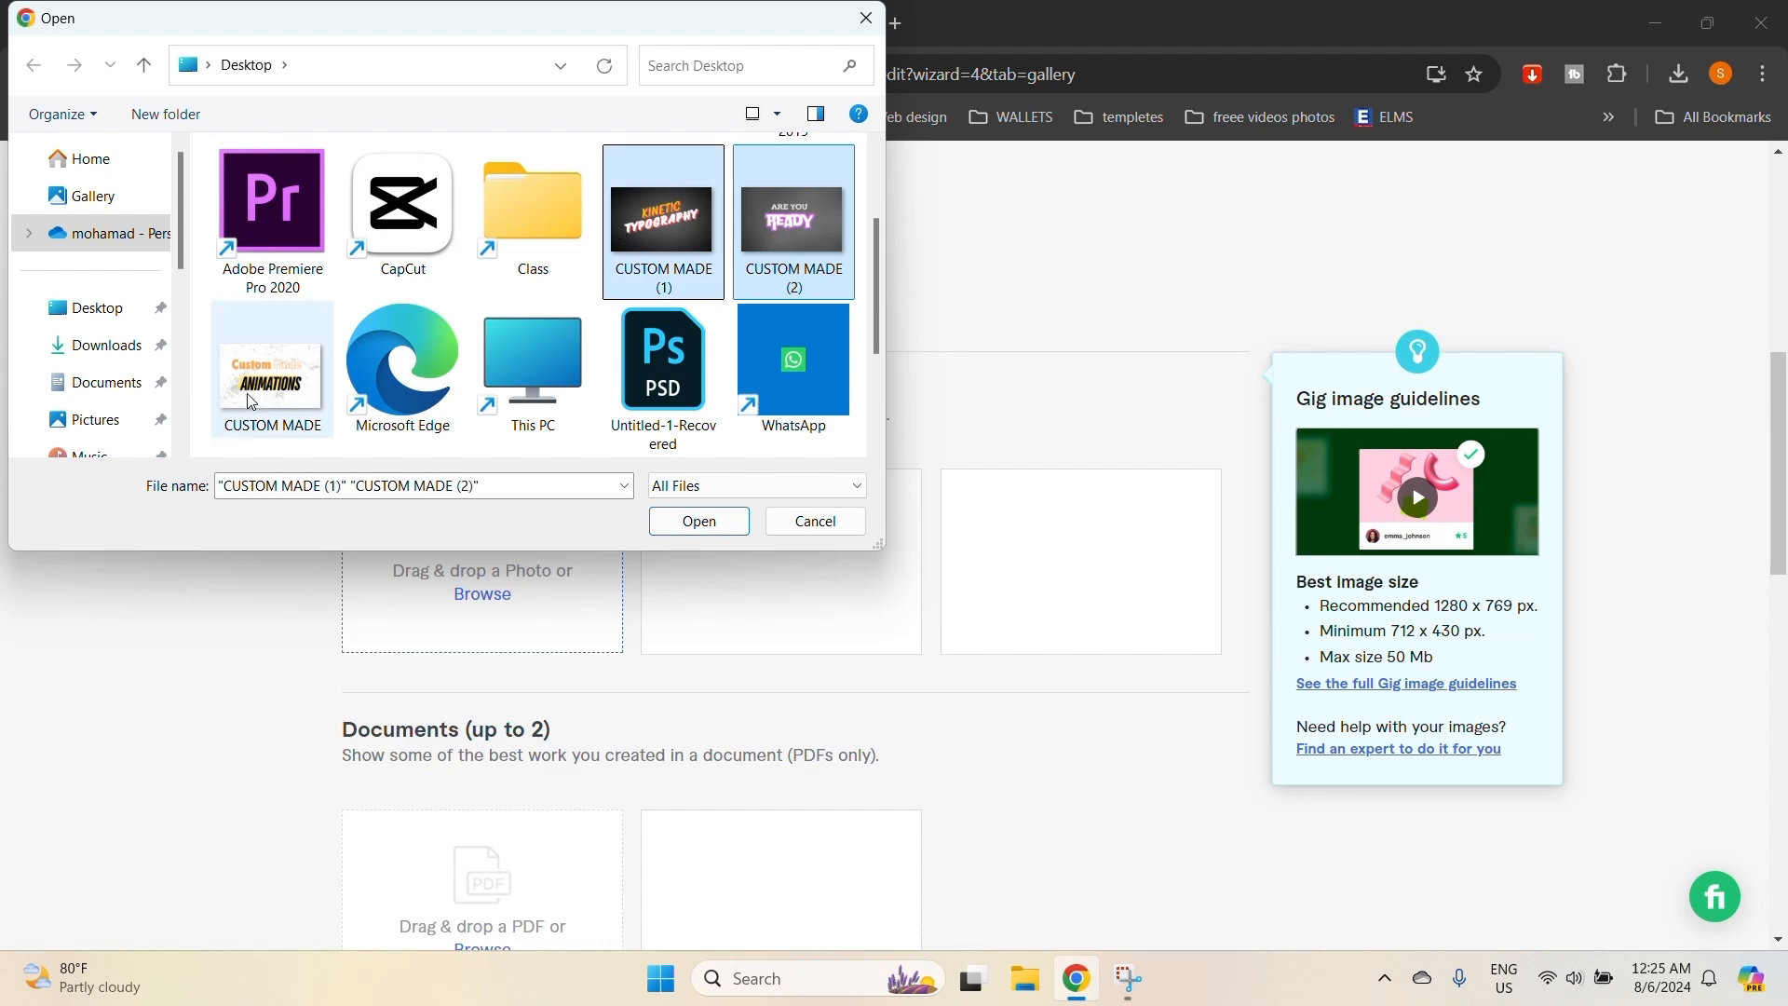
ctrl+click(271, 377)
click(695, 521)
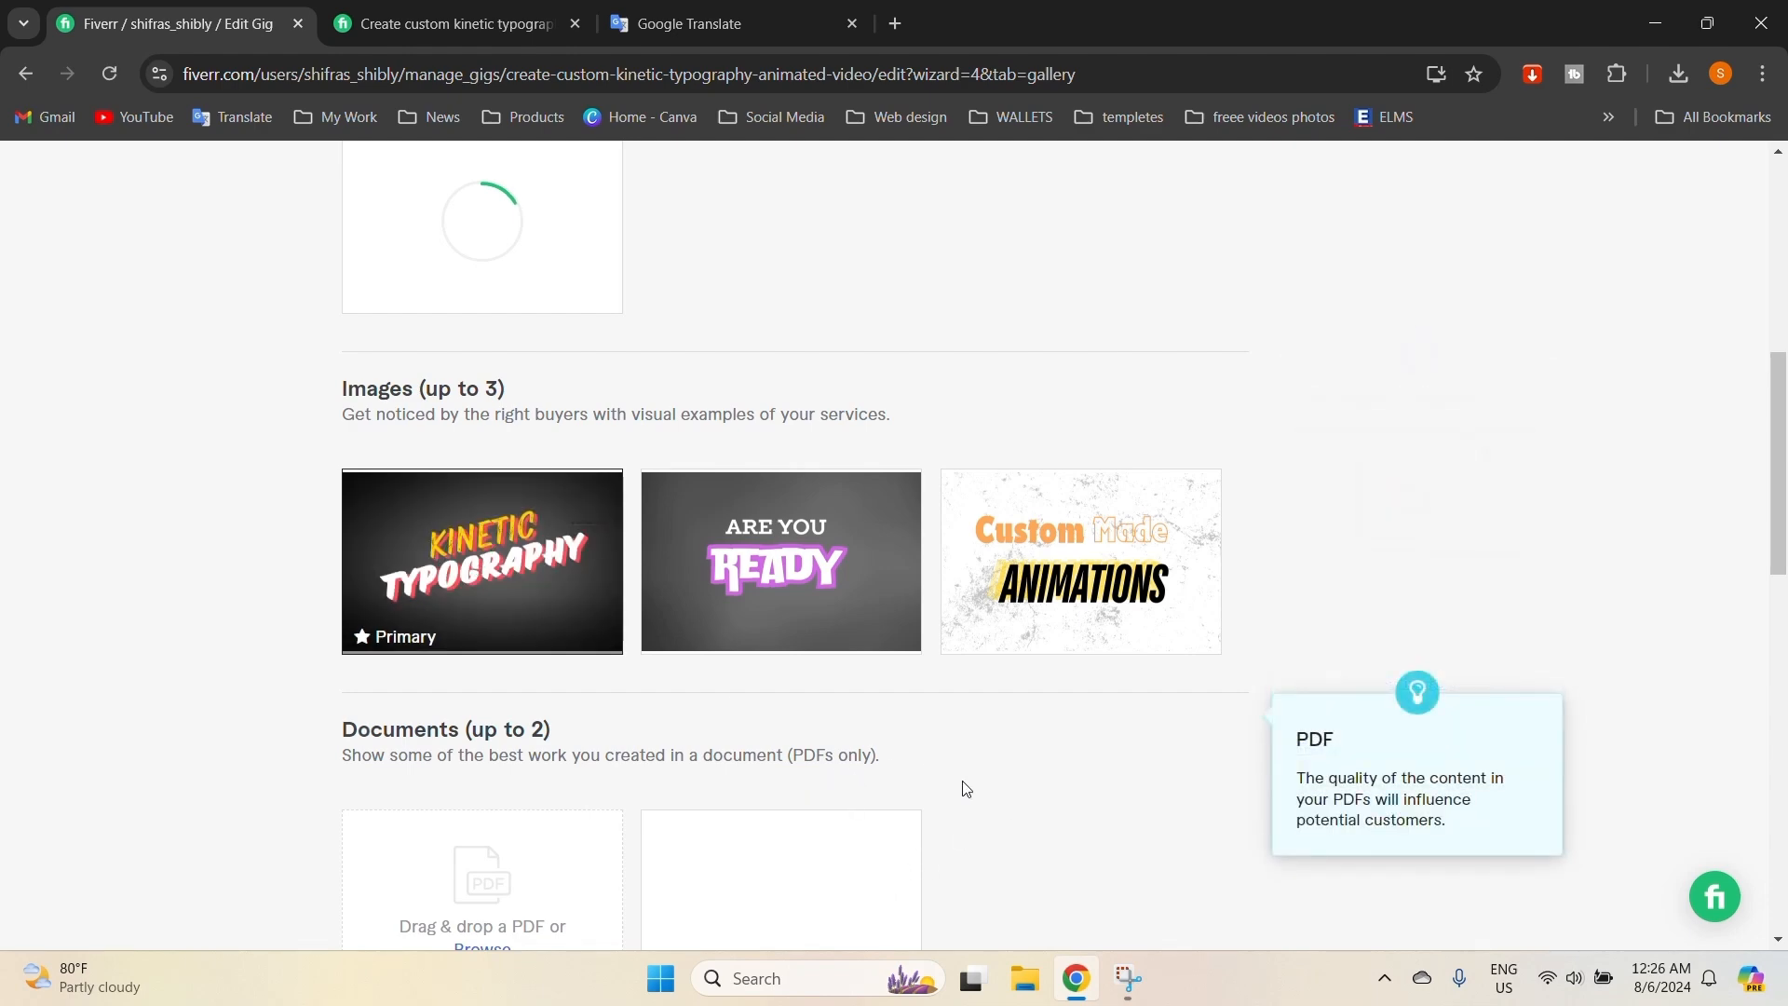
Accept the declaration that the gallery materials are self-created and infringe no third-party rights, and save the gallery to continue to publishing.
scroll(1082, 762, up, 3)
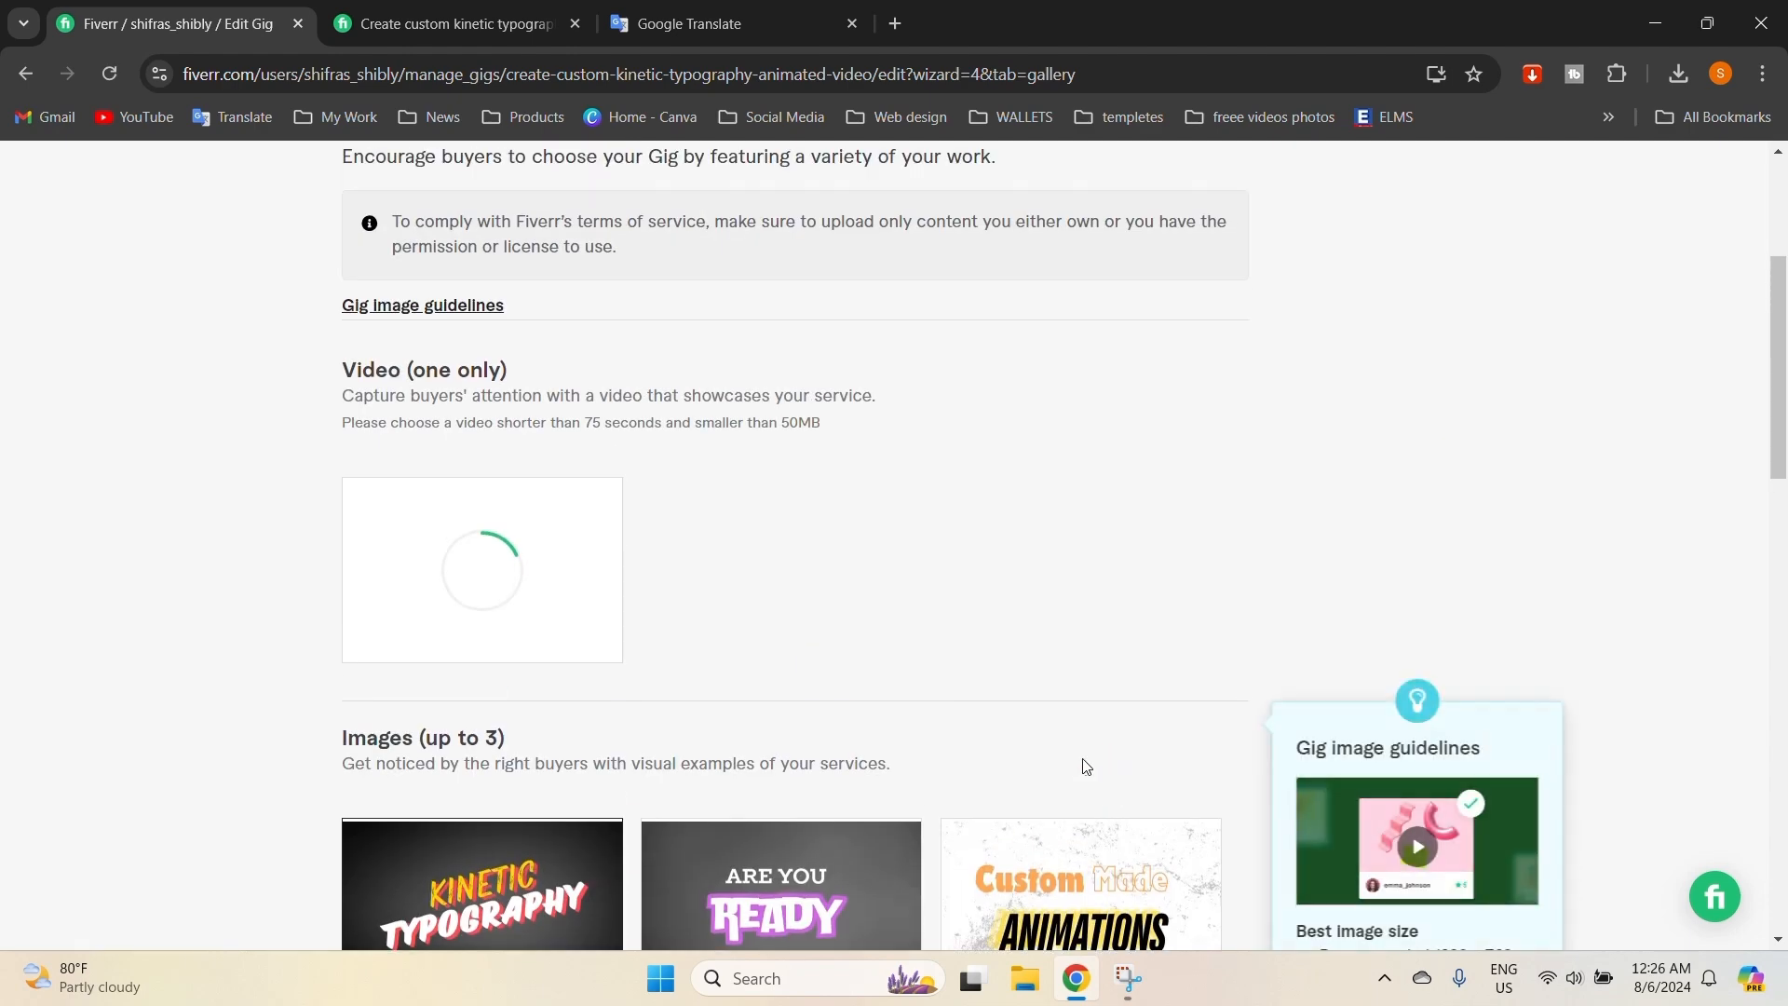
scroll(986, 698, down, 7)
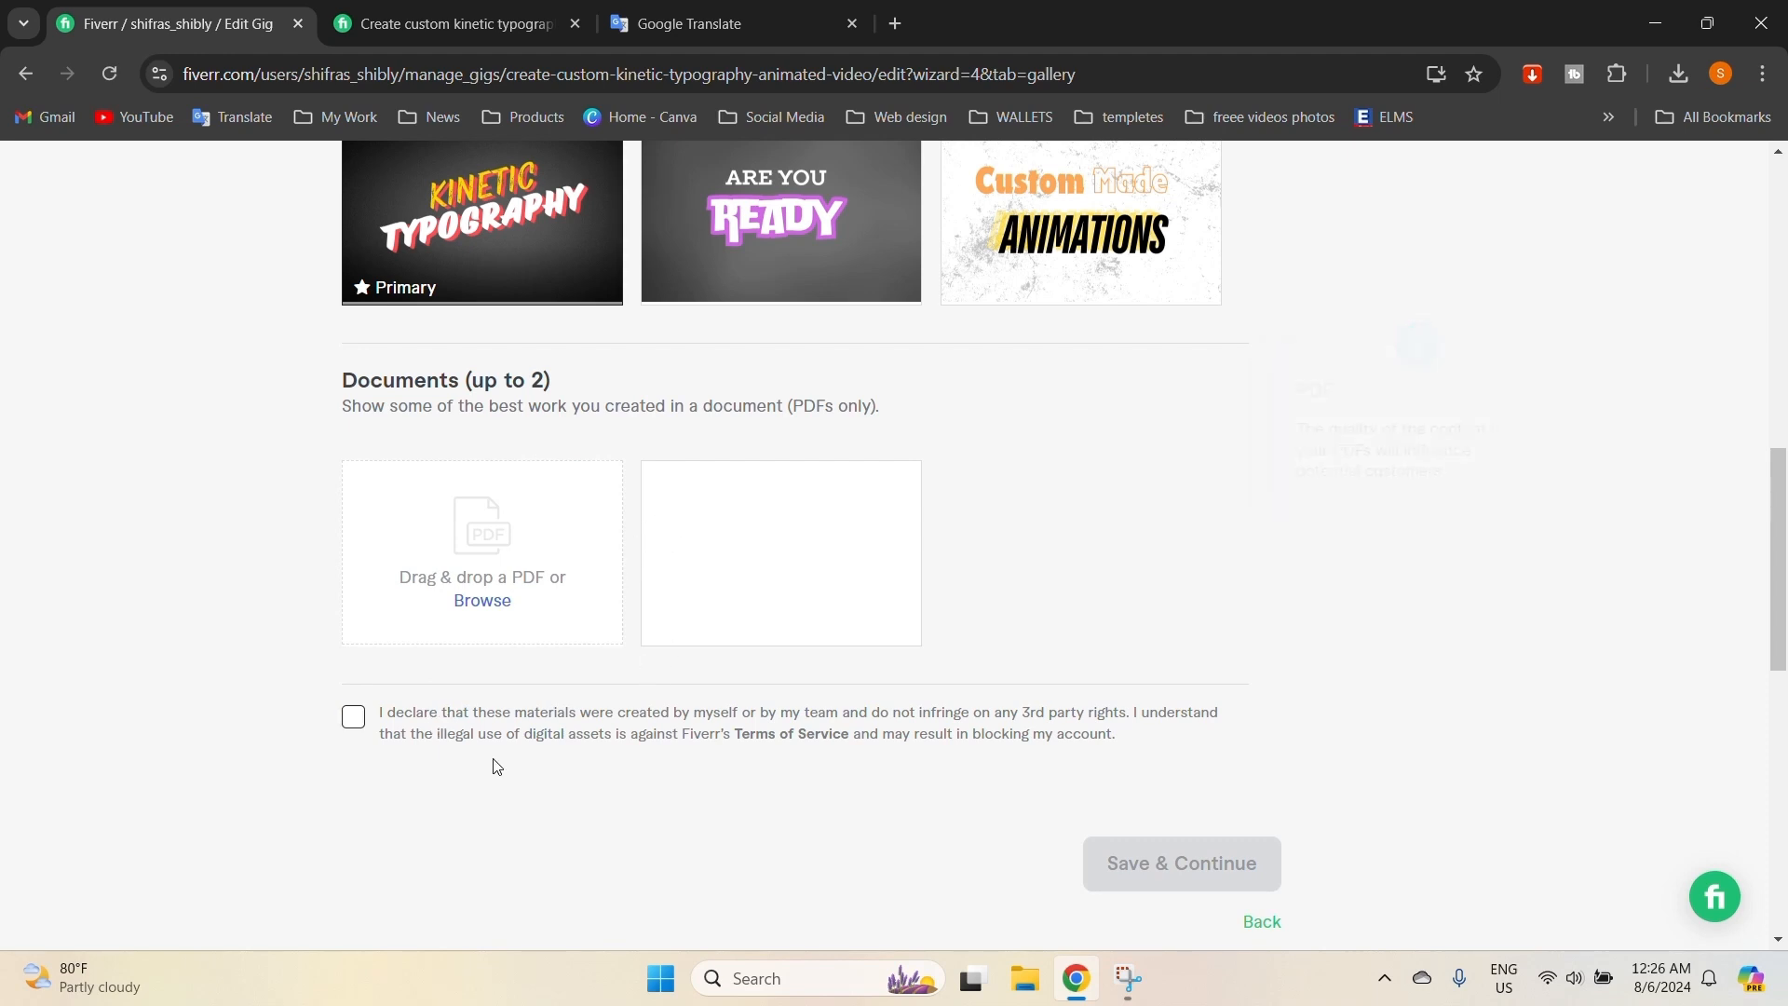
click(355, 718)
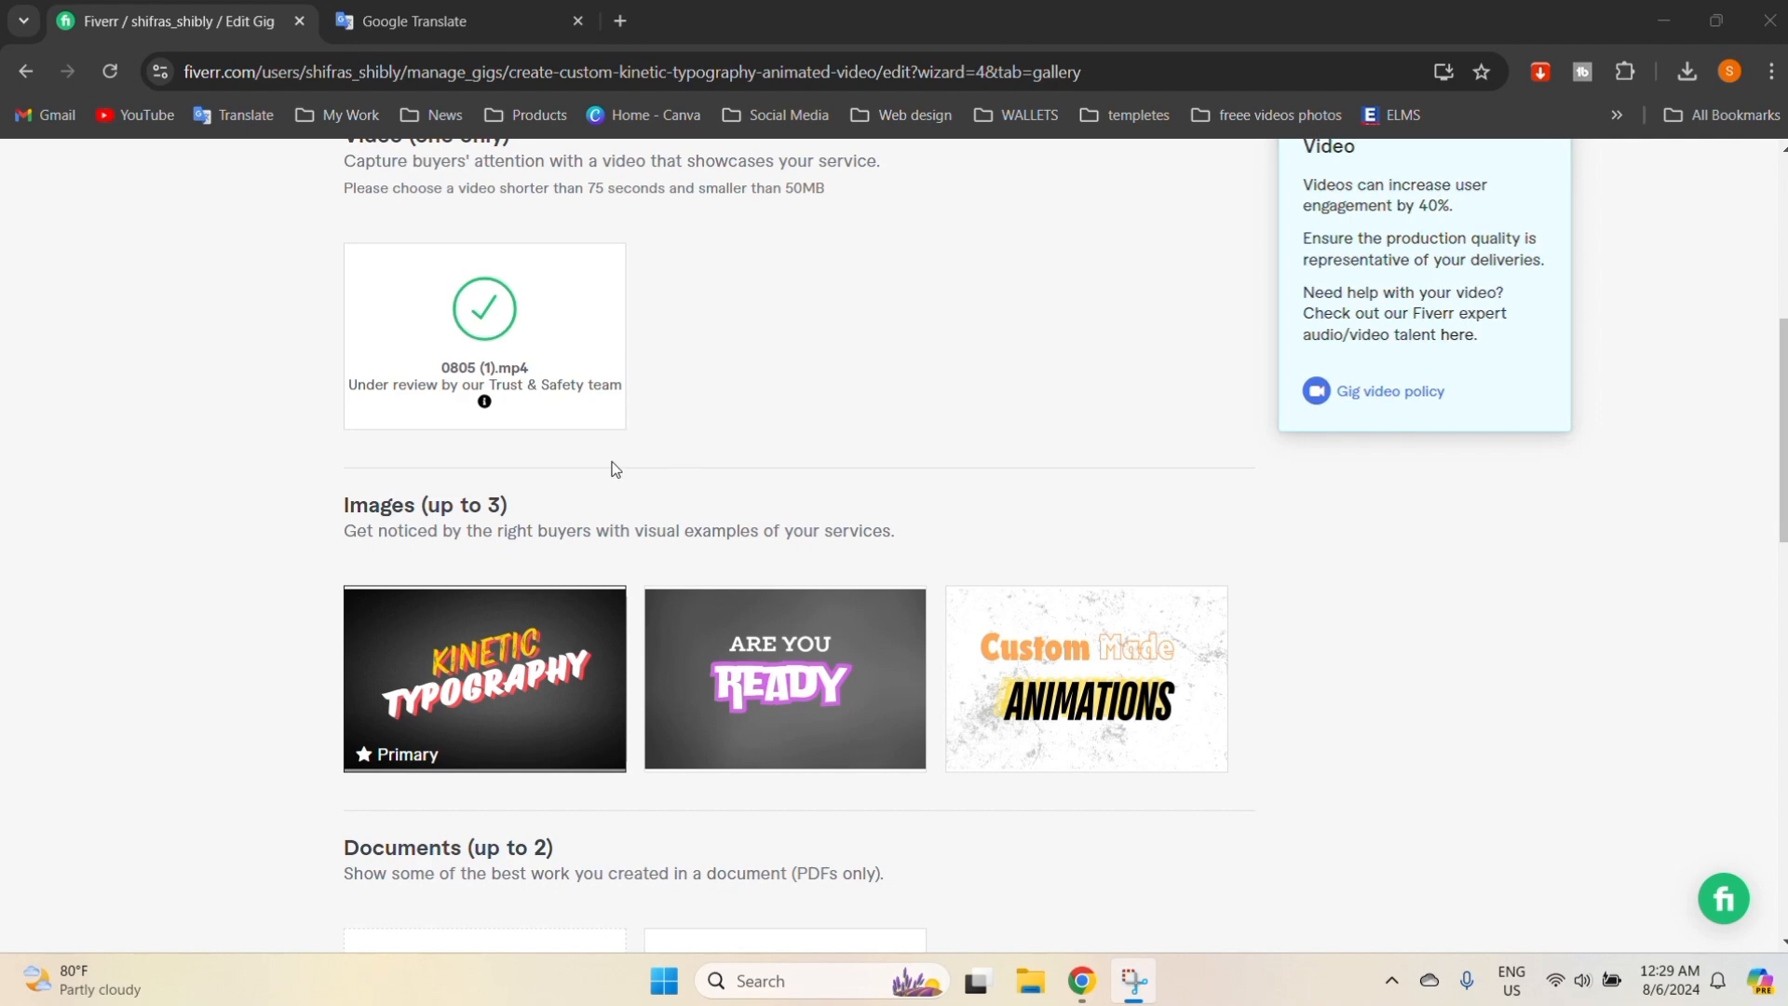
scroll(819, 450, up, 2)
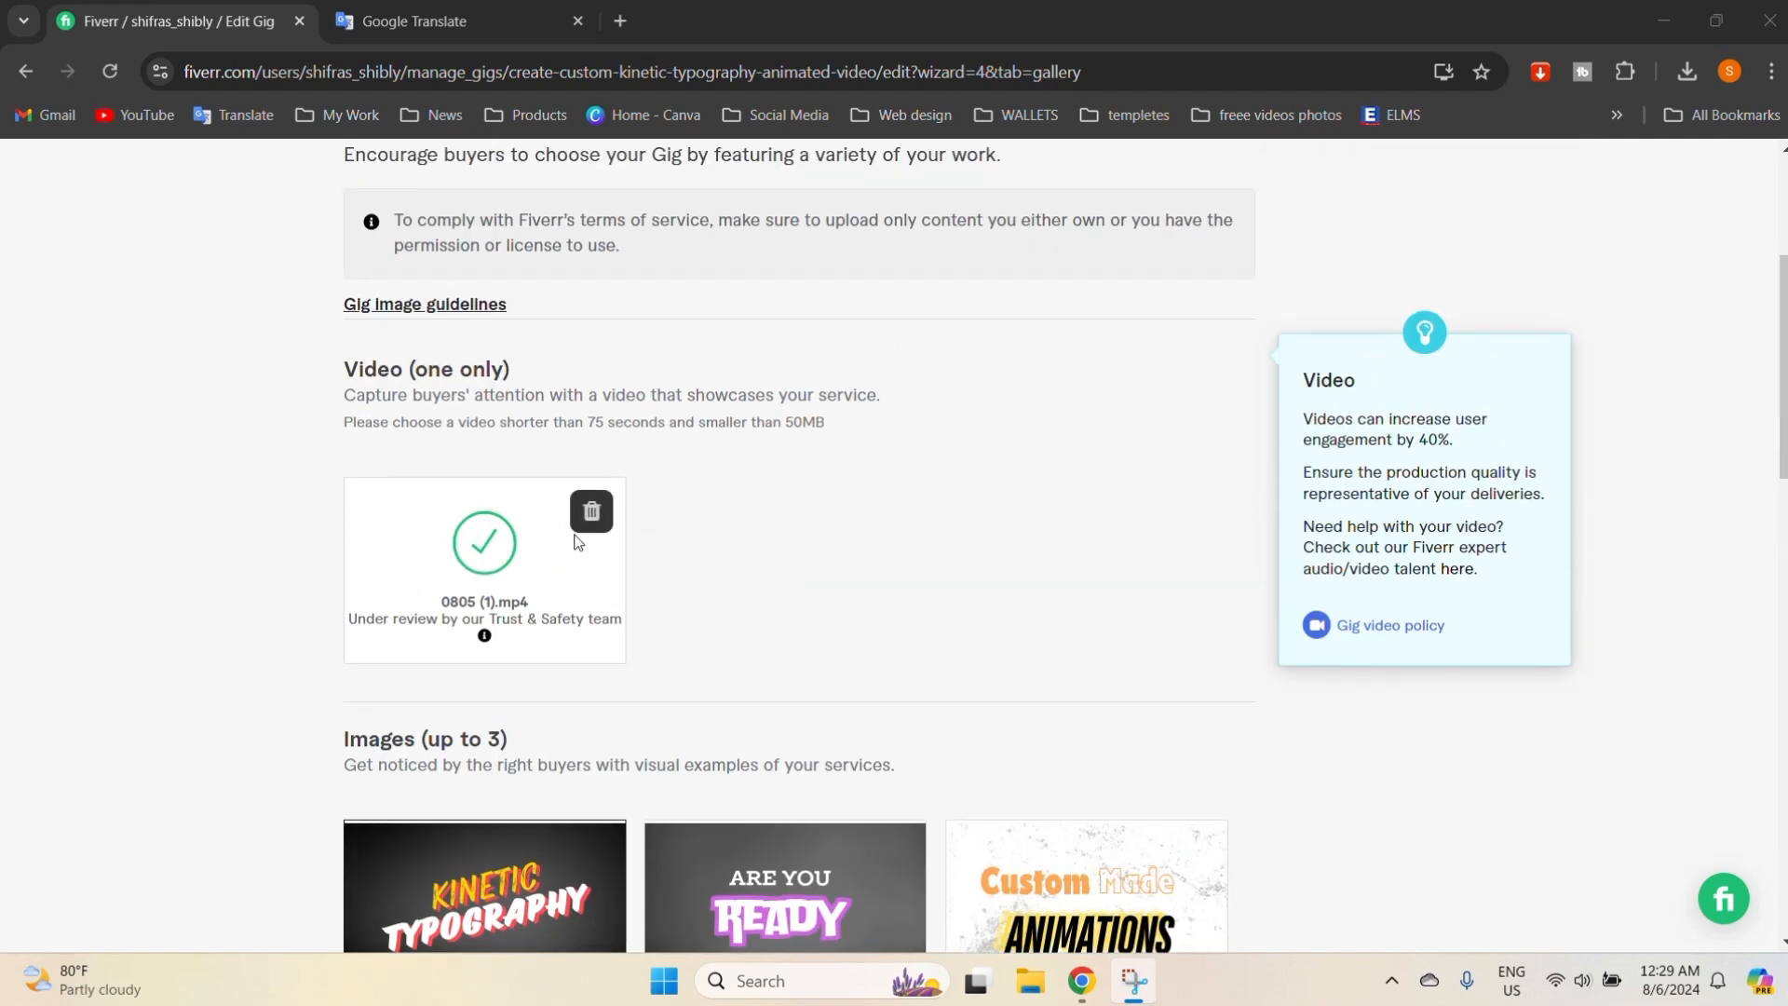
scroll(894, 627, down, 6)
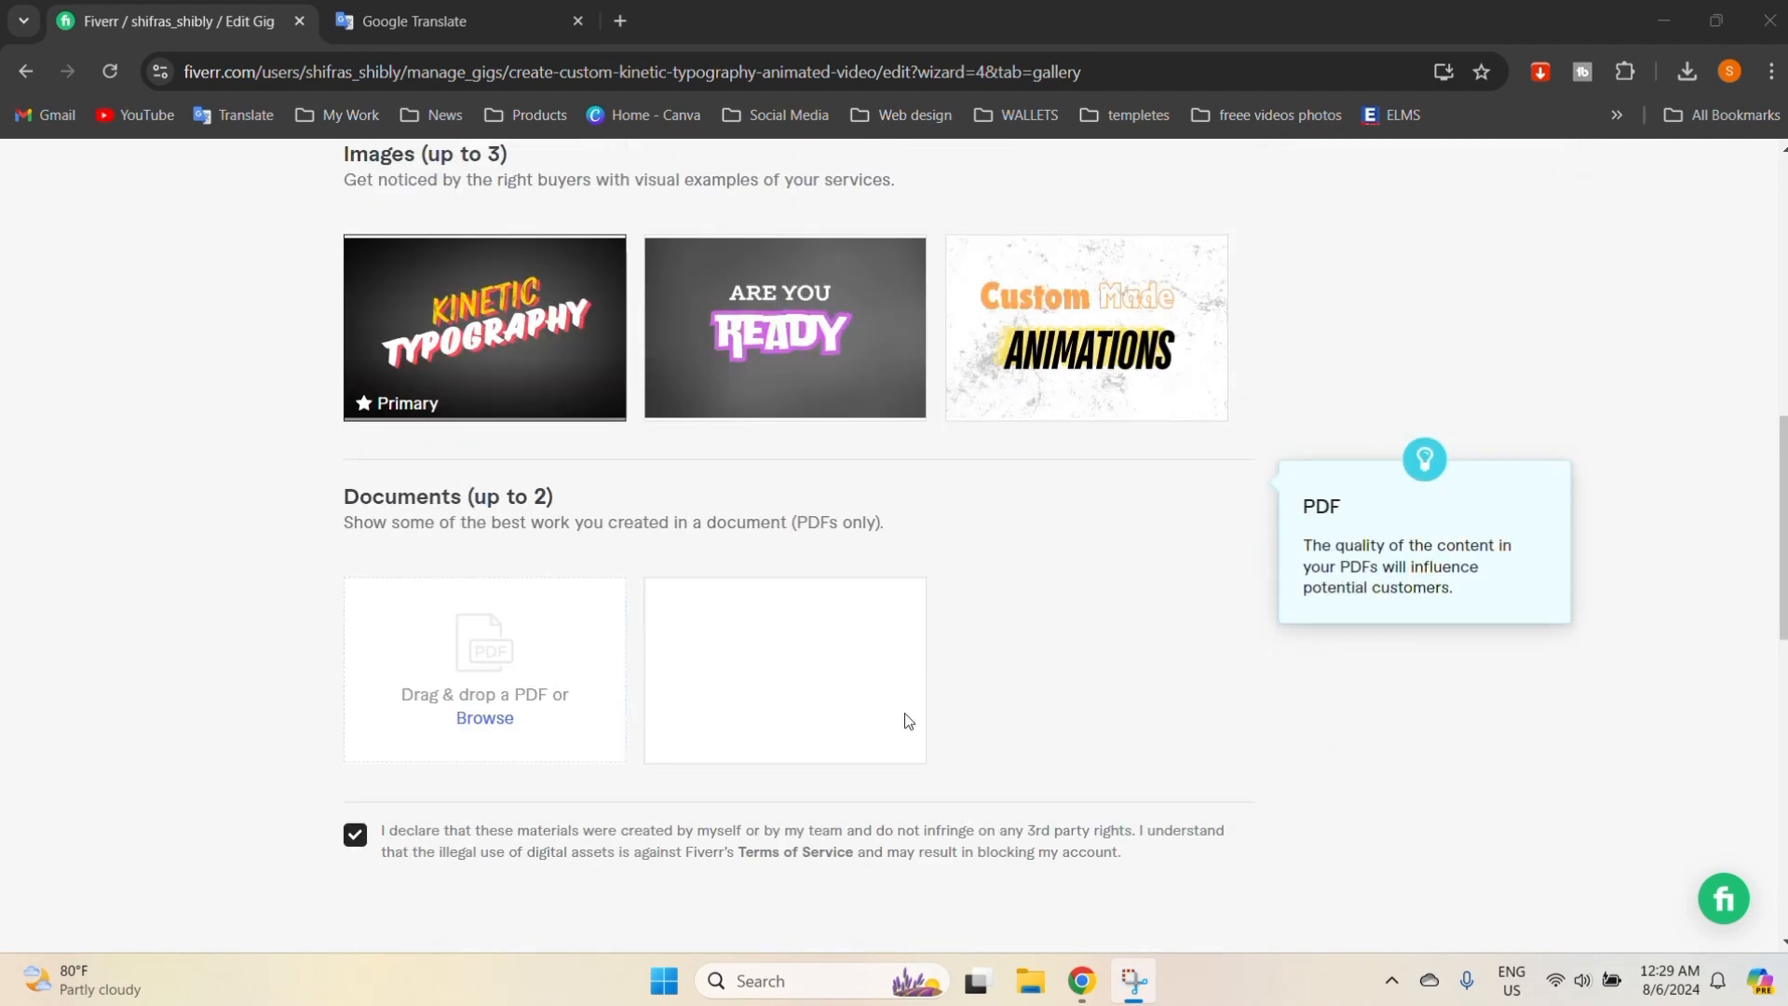
scroll(906, 723, down, 6)
click(1145, 398)
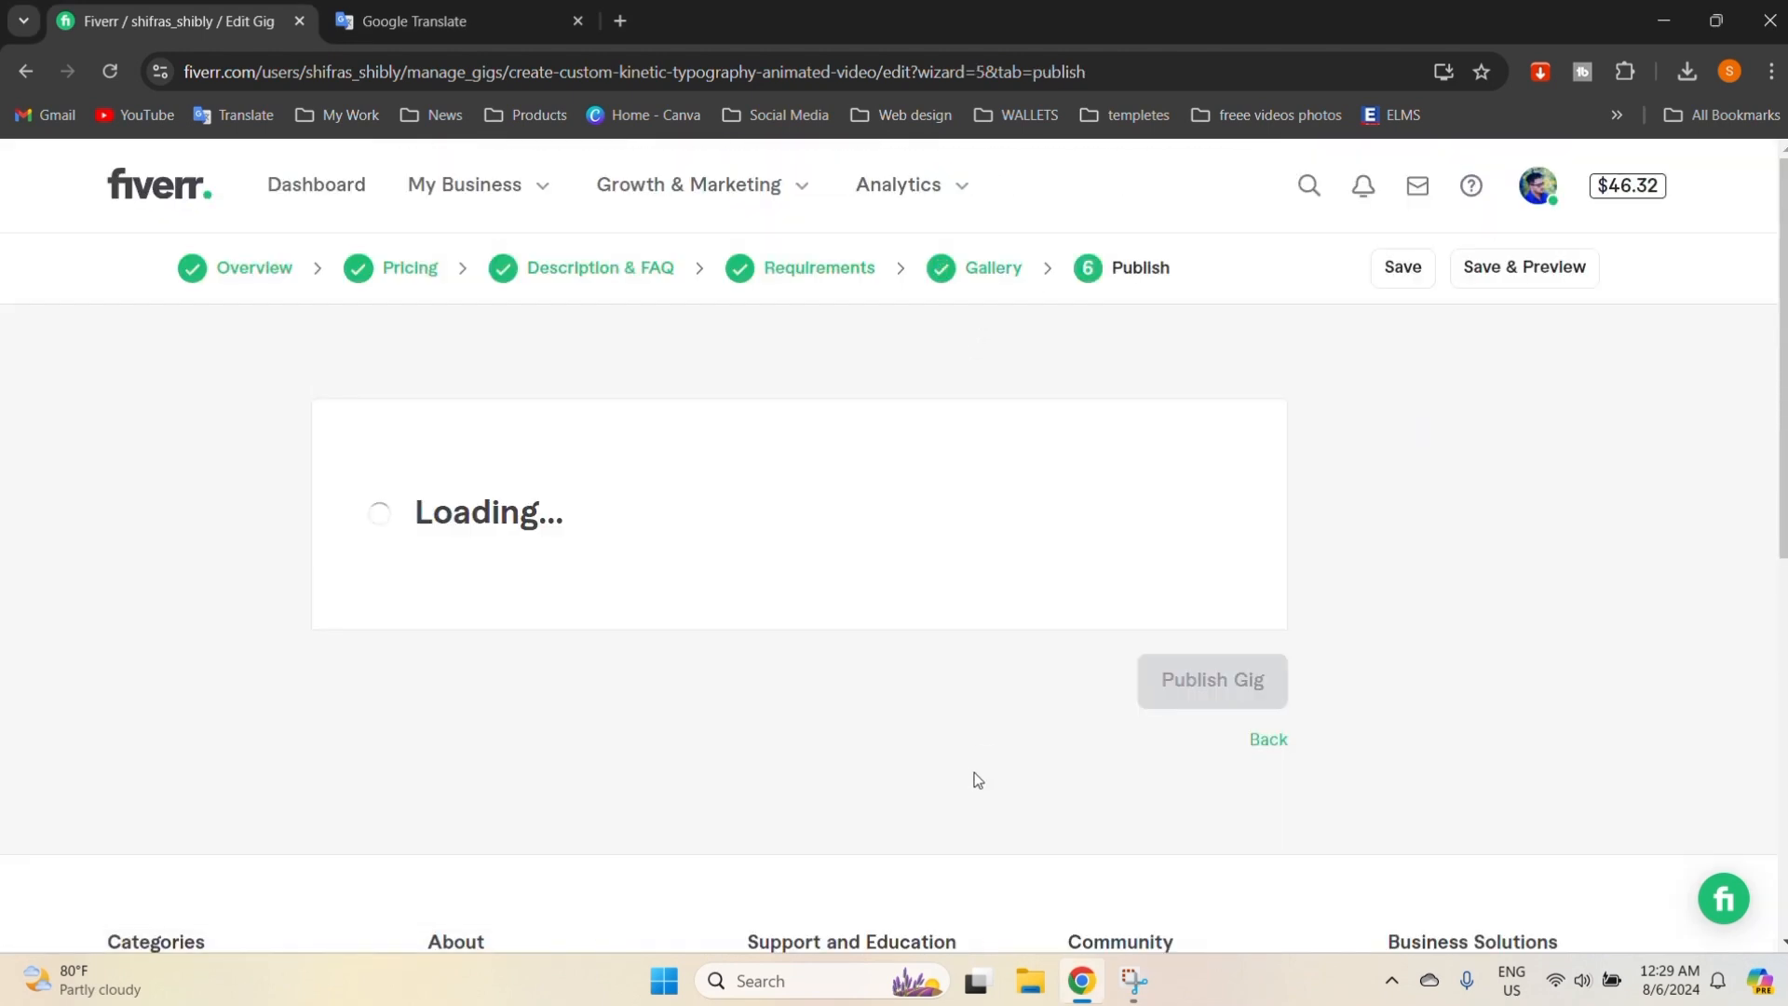
Publish the kinetic typography gig and look through the sharing links, Fiverr Workspace and Fiverr Learn offers that follow.
scroll(983, 726, down, 3)
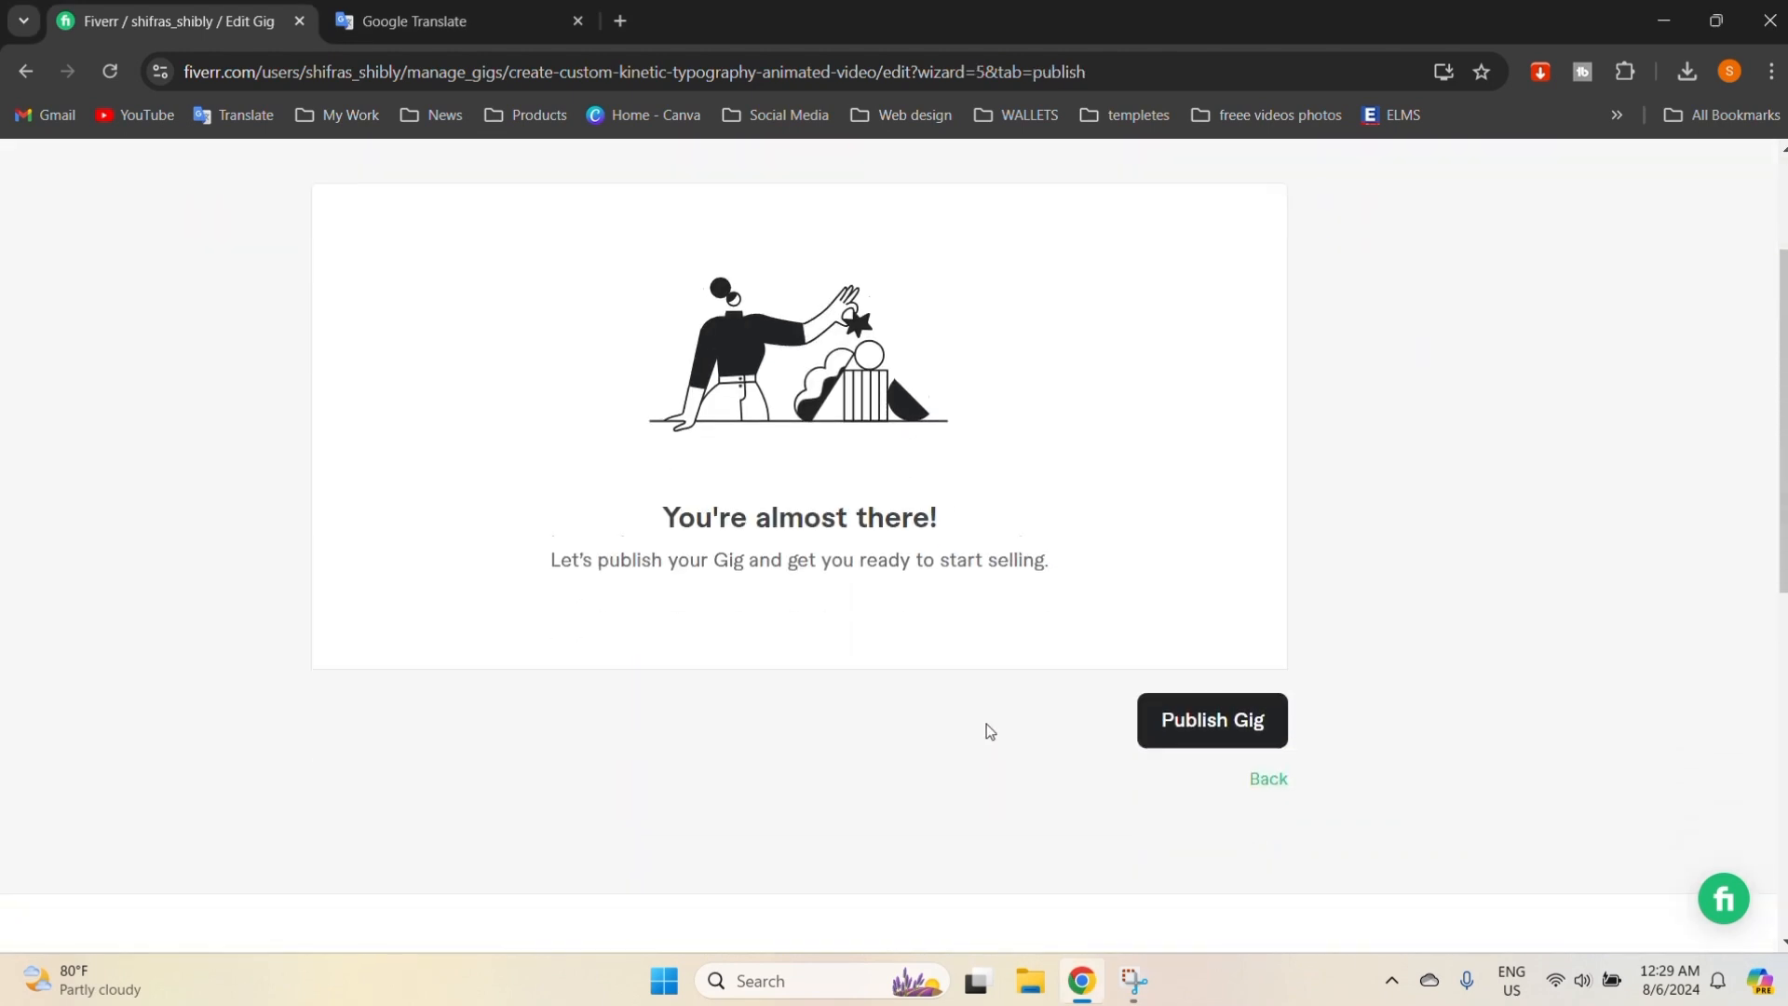
click(1234, 726)
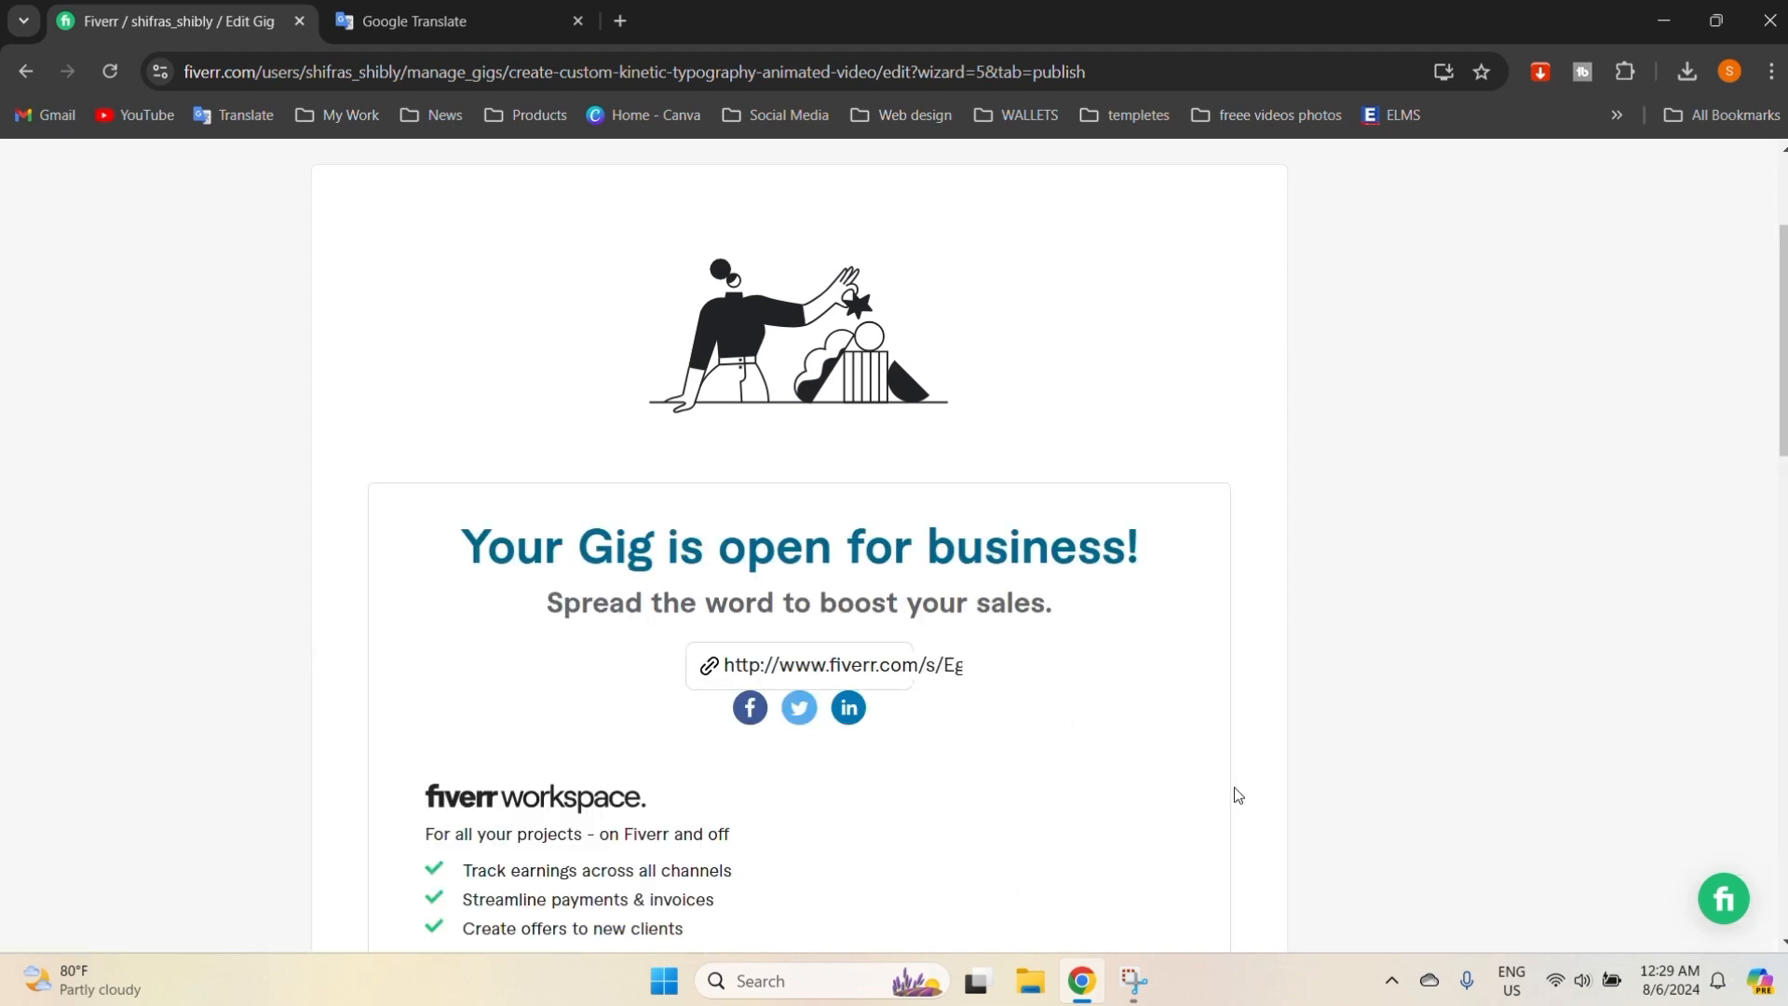
scroll(959, 633, down, 3)
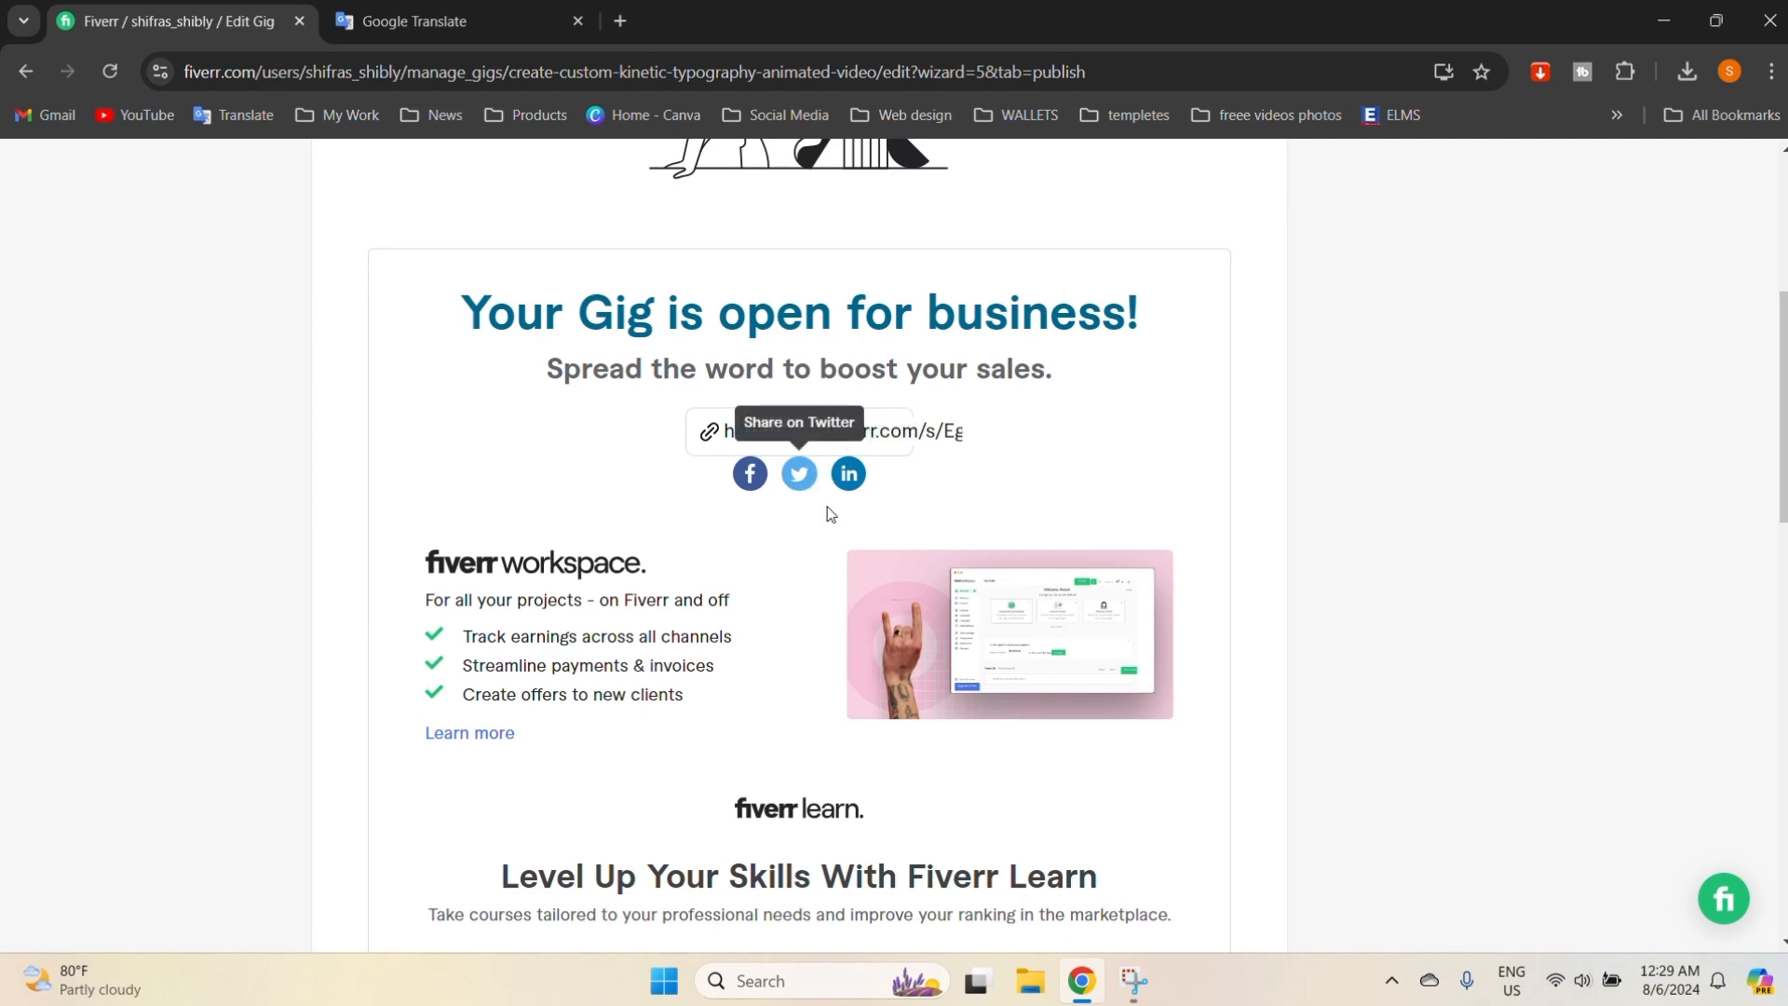
scroll(822, 520, down, 1)
scroll(858, 537, down, 4)
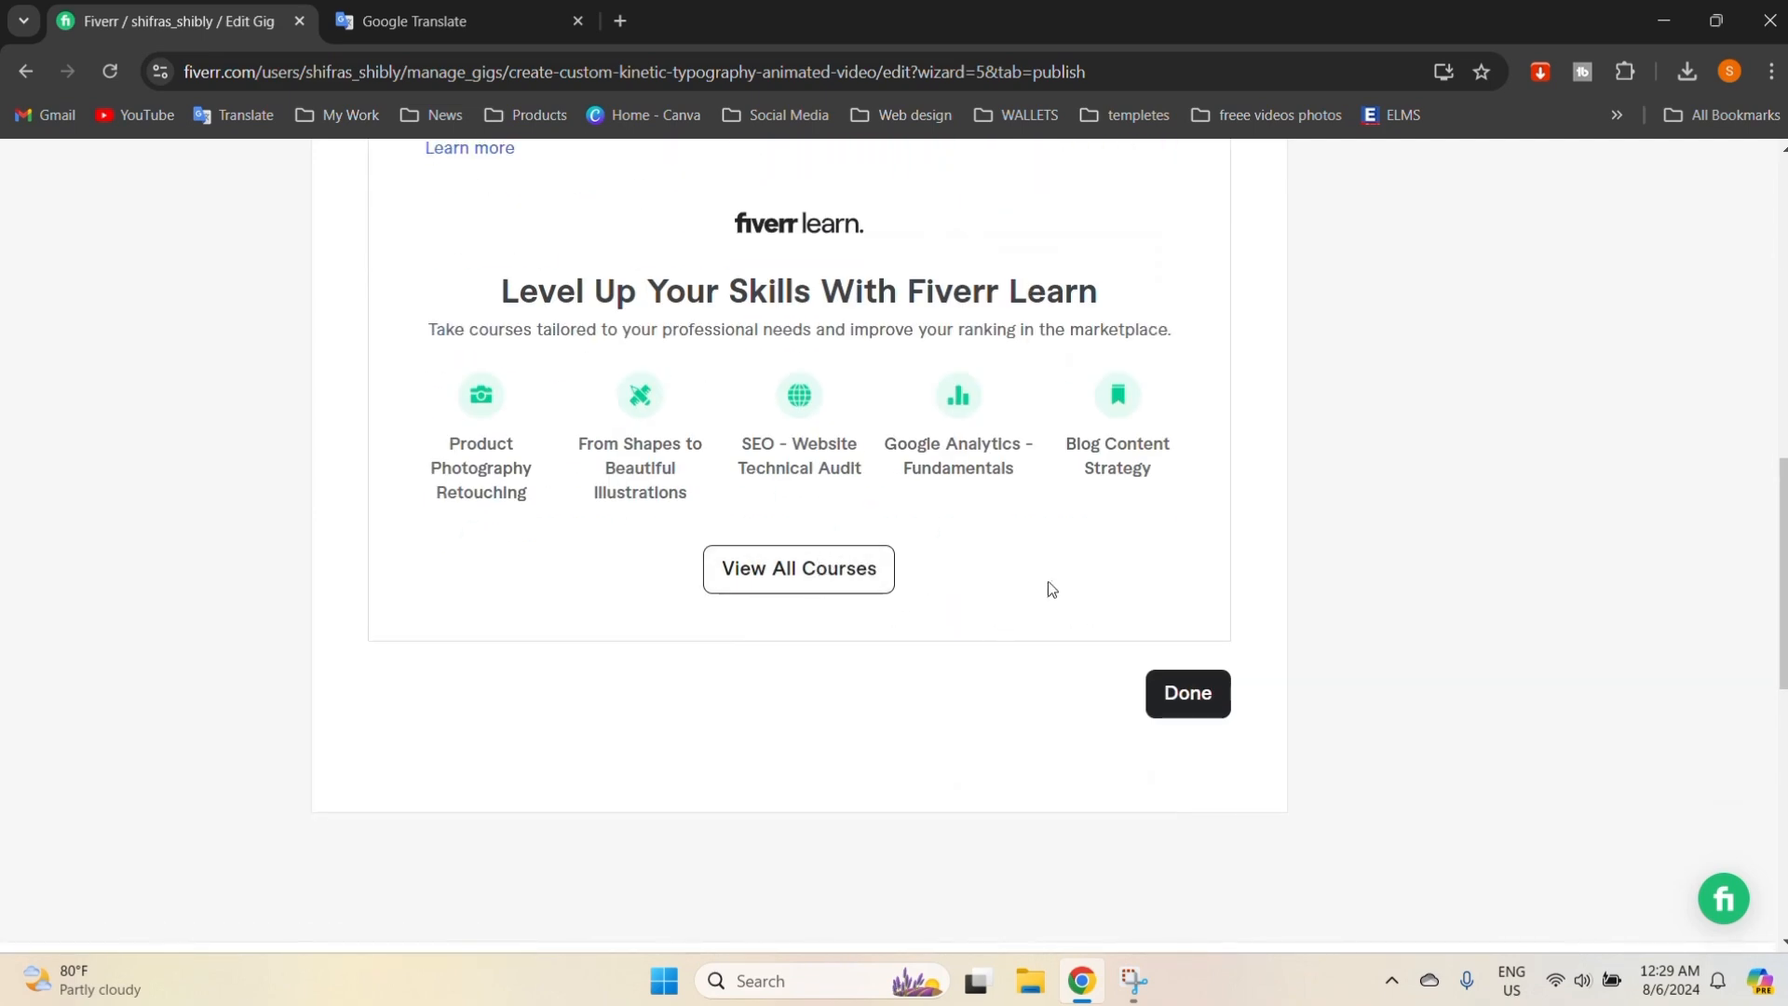
scroll(1047, 604, up, 1)
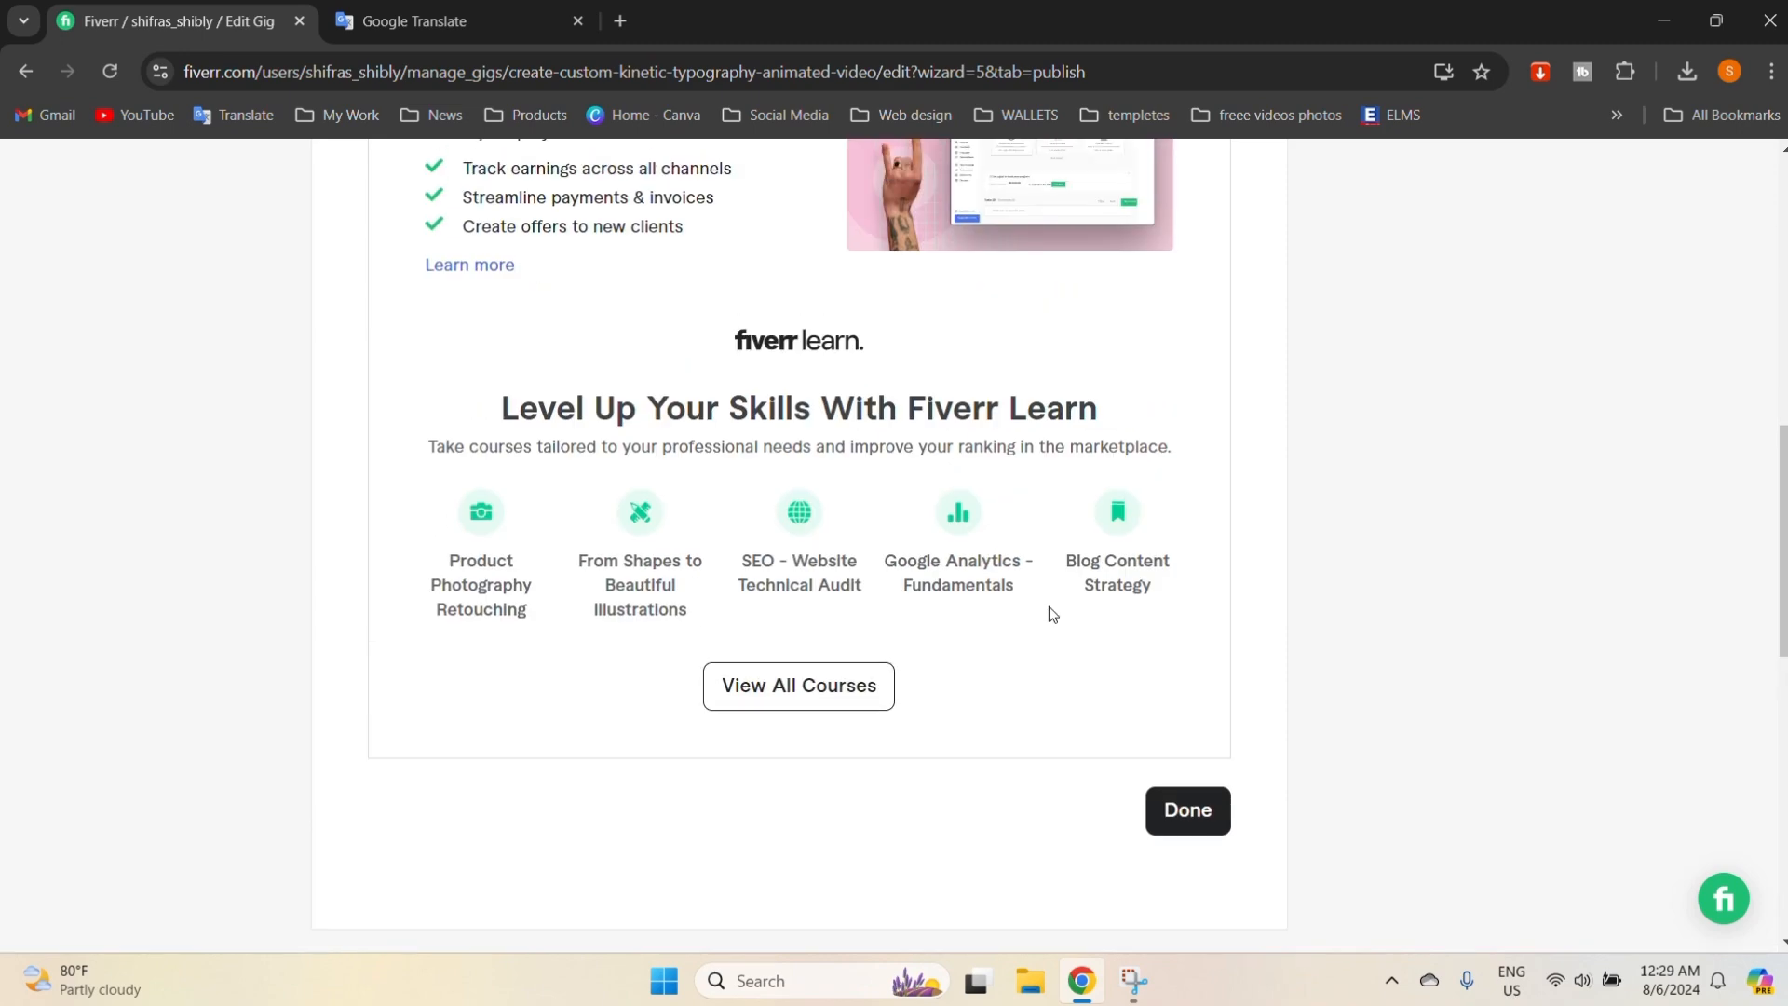